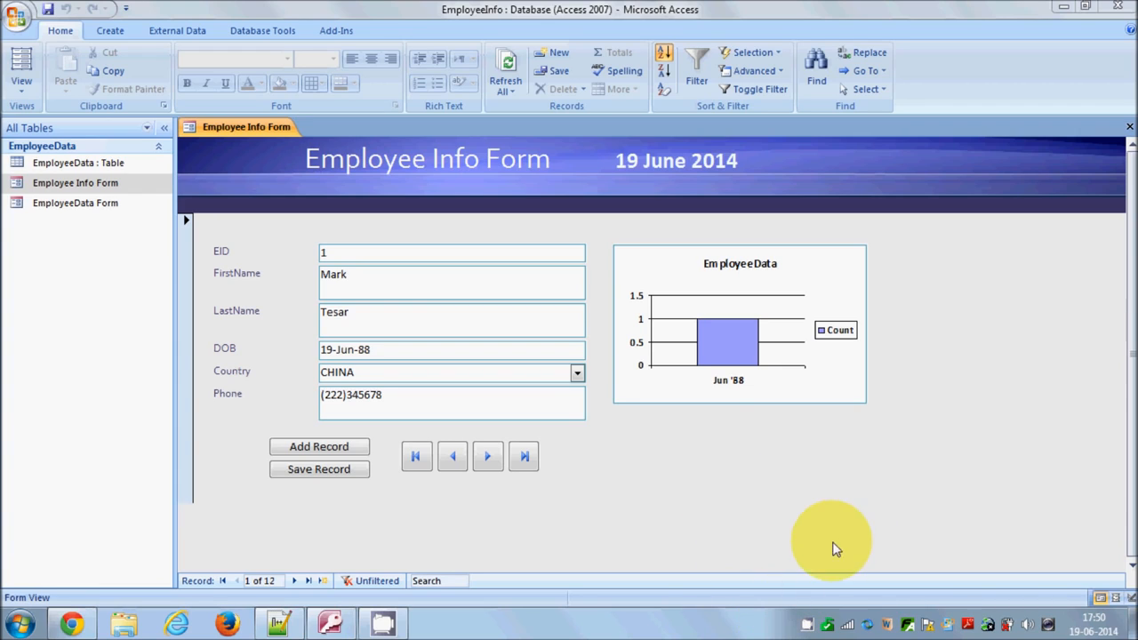
Step: Close the Employee Info Form and open the EmployeeData table
click(1130, 129)
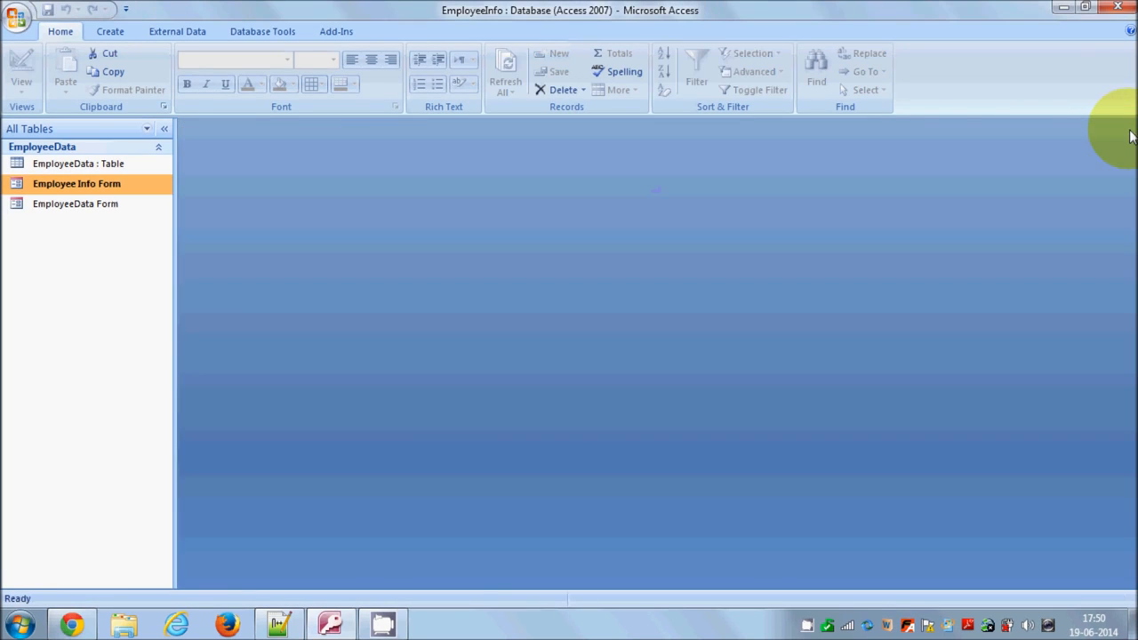
right_click(110, 167)
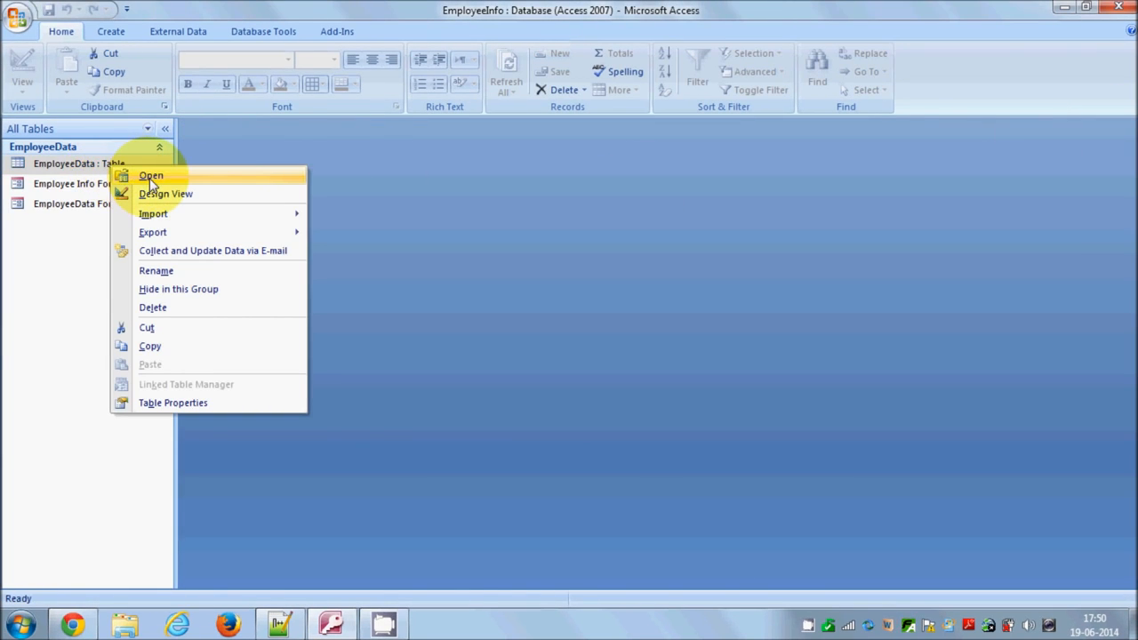
click(150, 176)
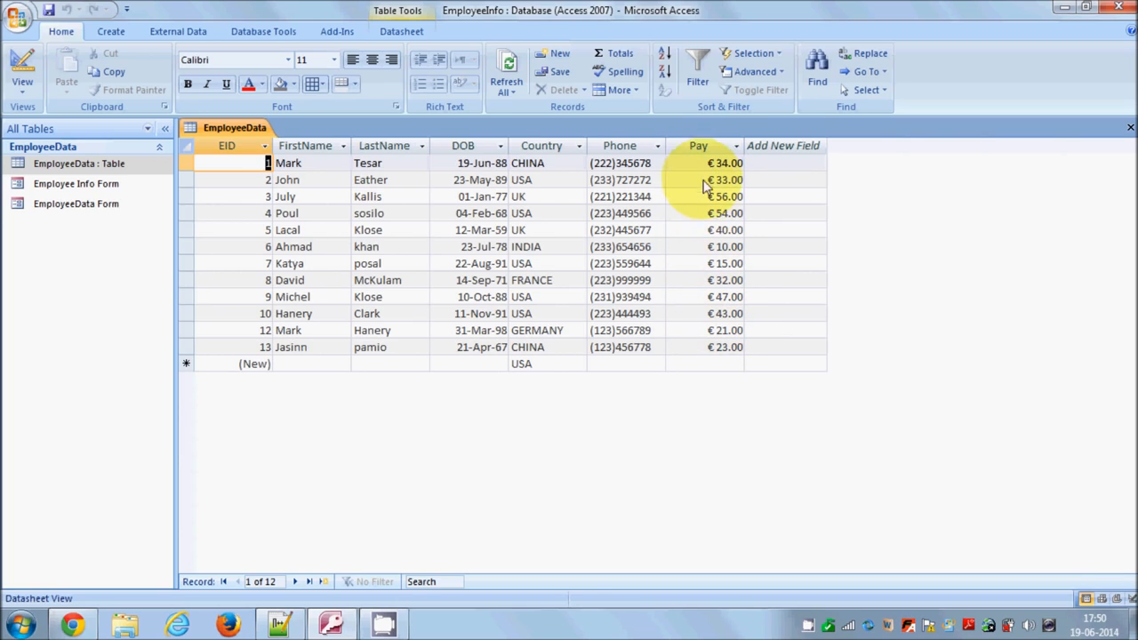
Step: Choose Euro as the Pay field's format in the table's design, save the table and return to its datasheet
click(22, 85)
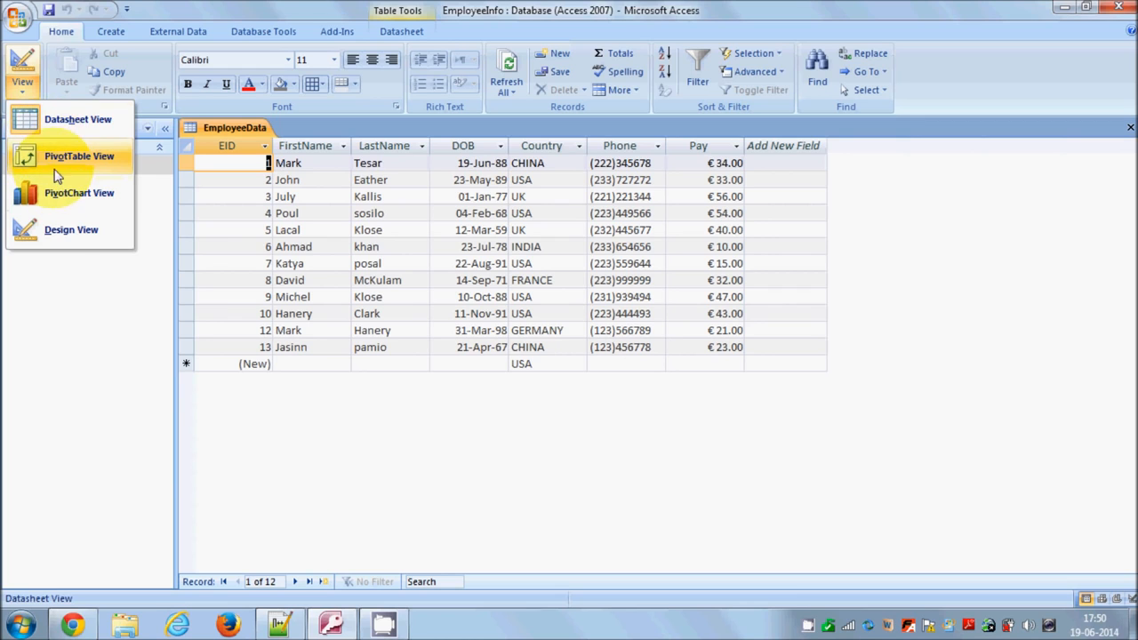
click(71, 240)
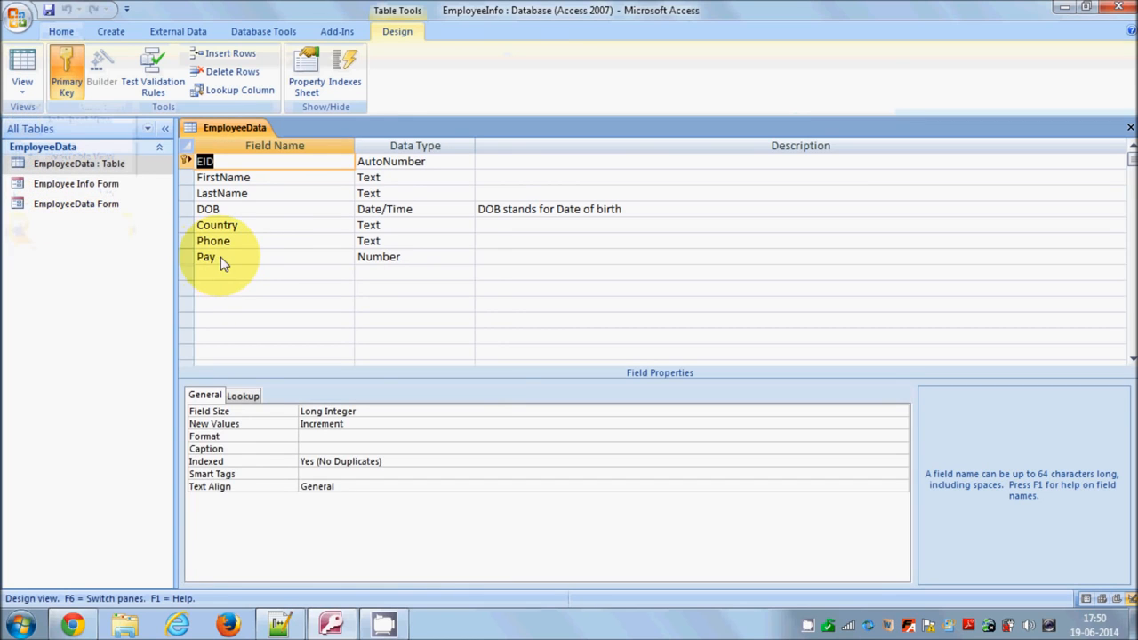
click(223, 259)
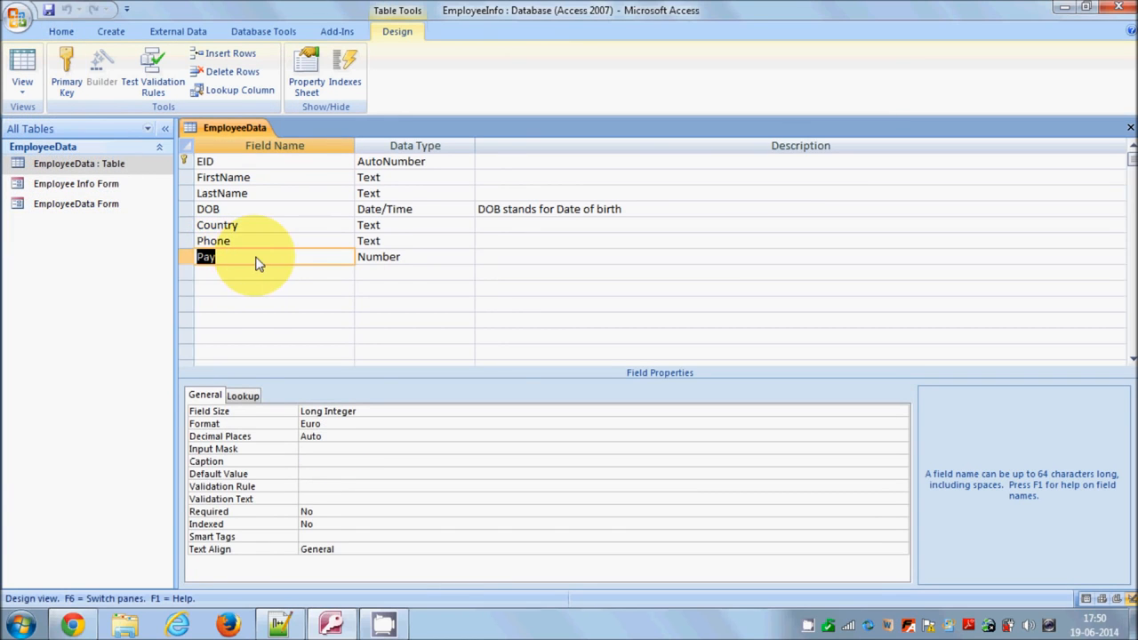
click(354, 425)
click(901, 425)
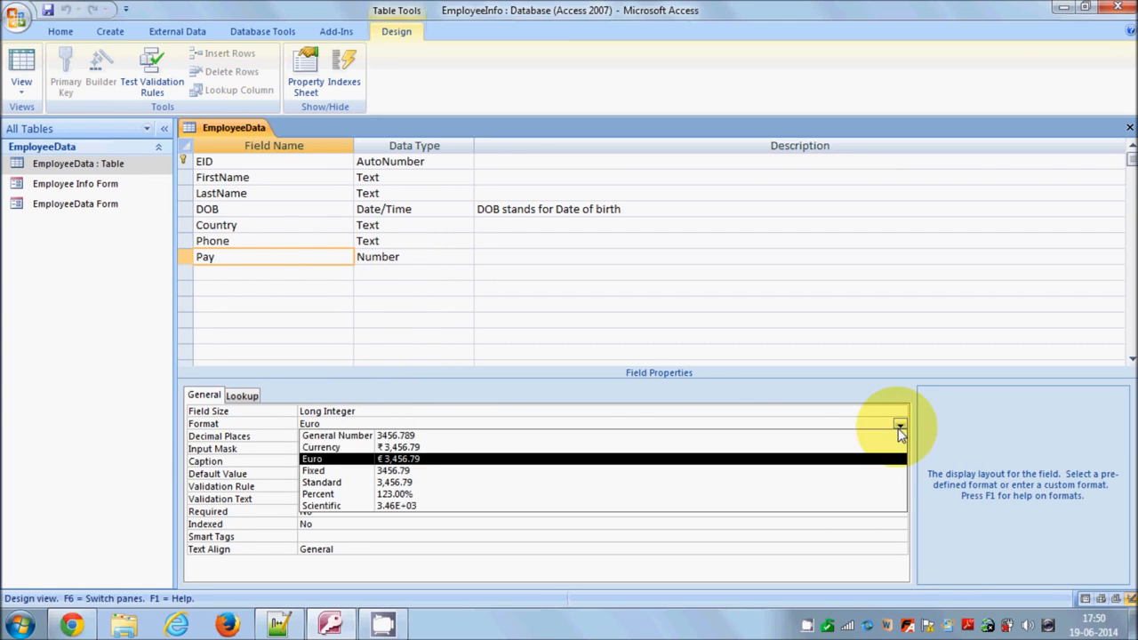
click(476, 463)
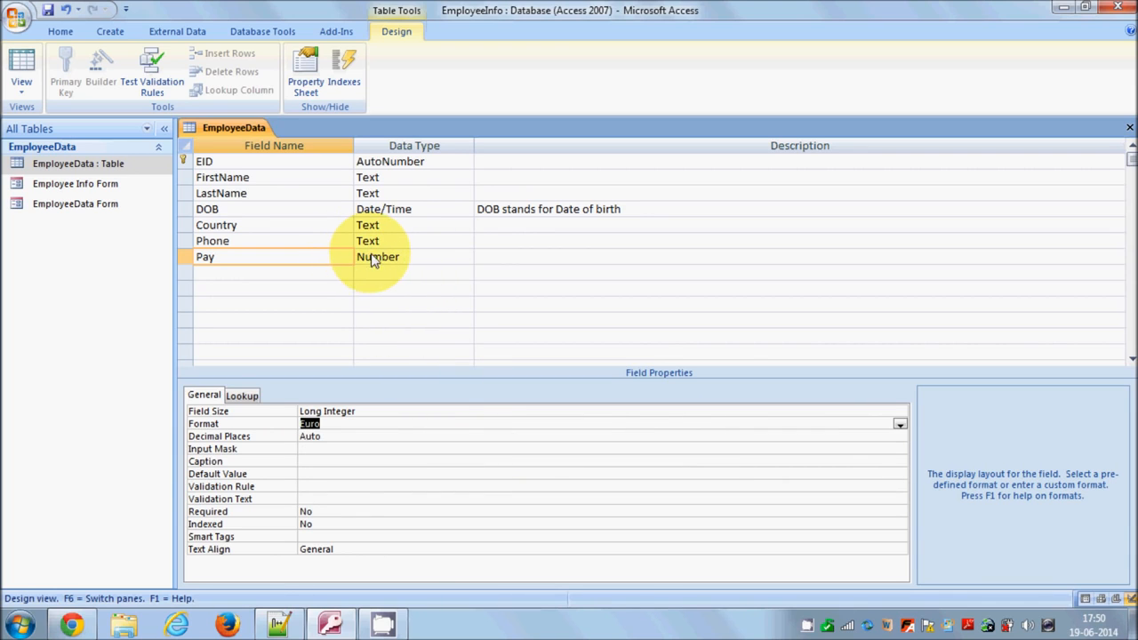
click(22, 80)
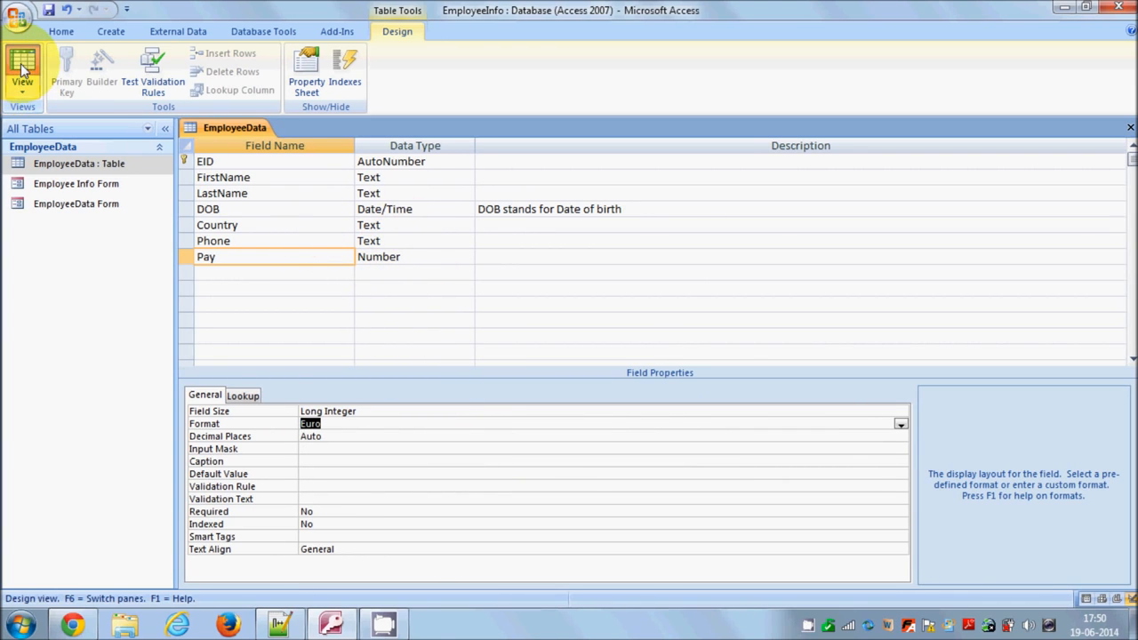
click(544, 356)
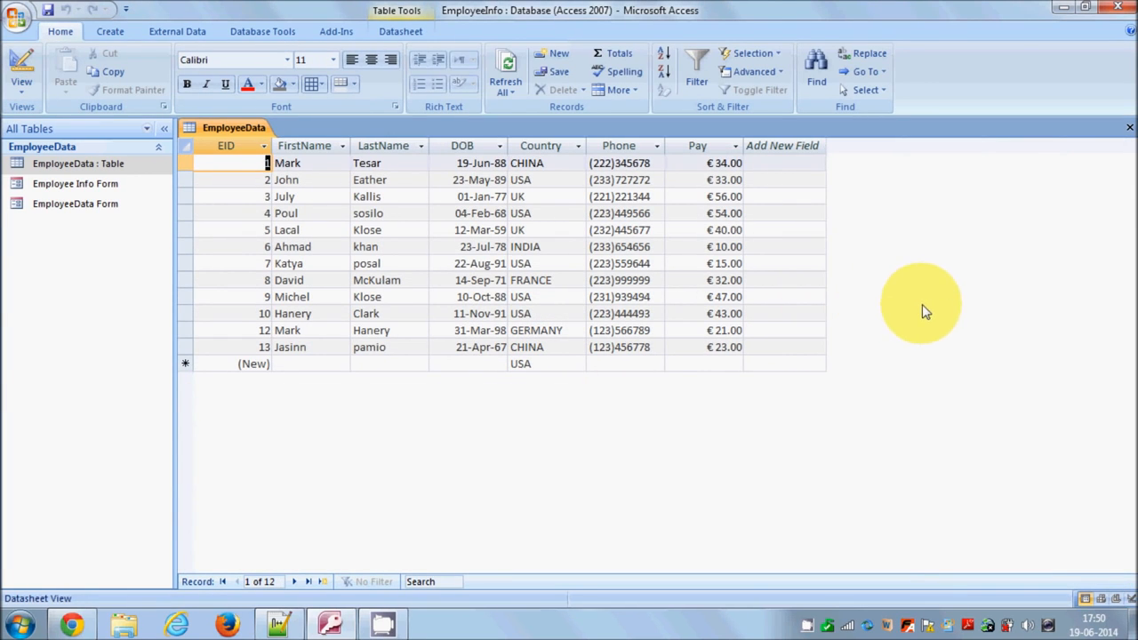
Step: Start a Simple Query Wizard query based on the EmployeeData table and include all of its fields
click(111, 34)
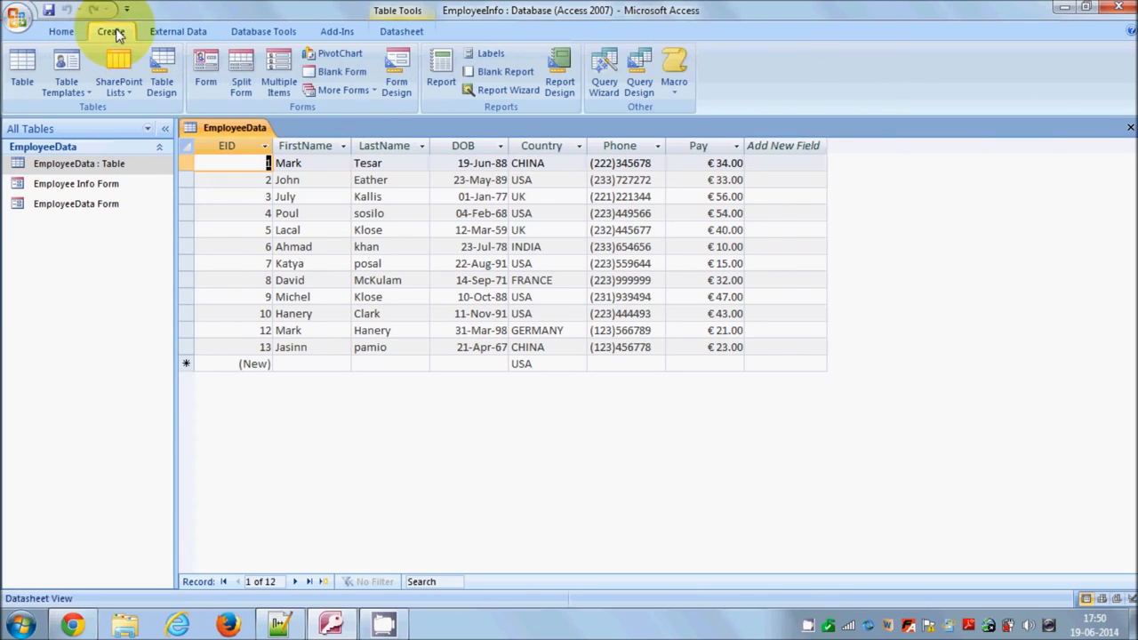
click(602, 75)
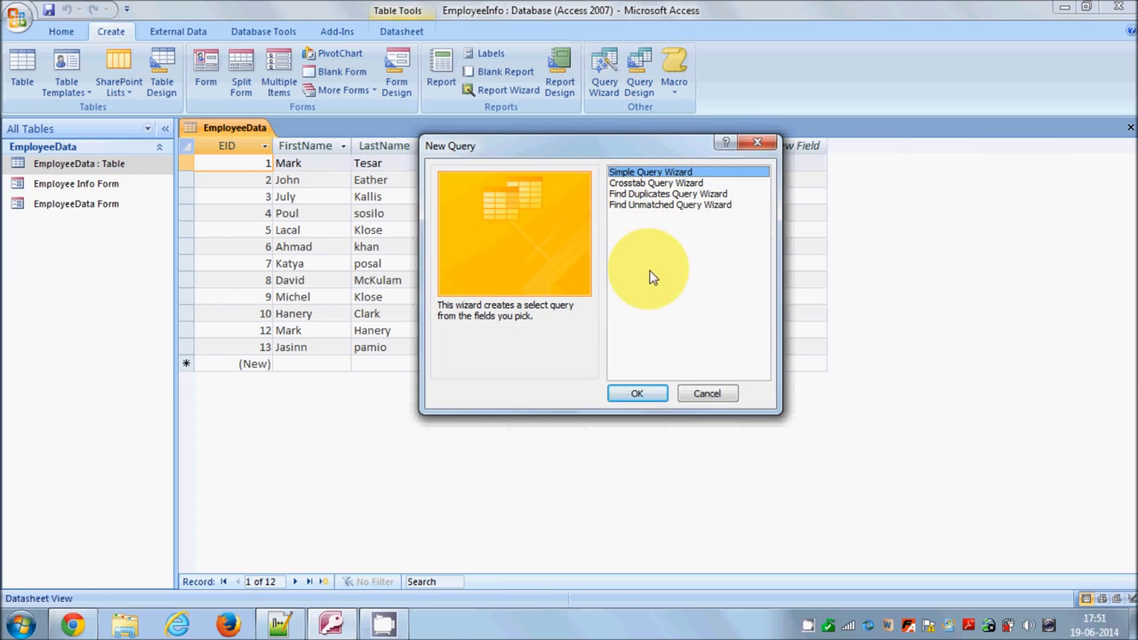
click(638, 393)
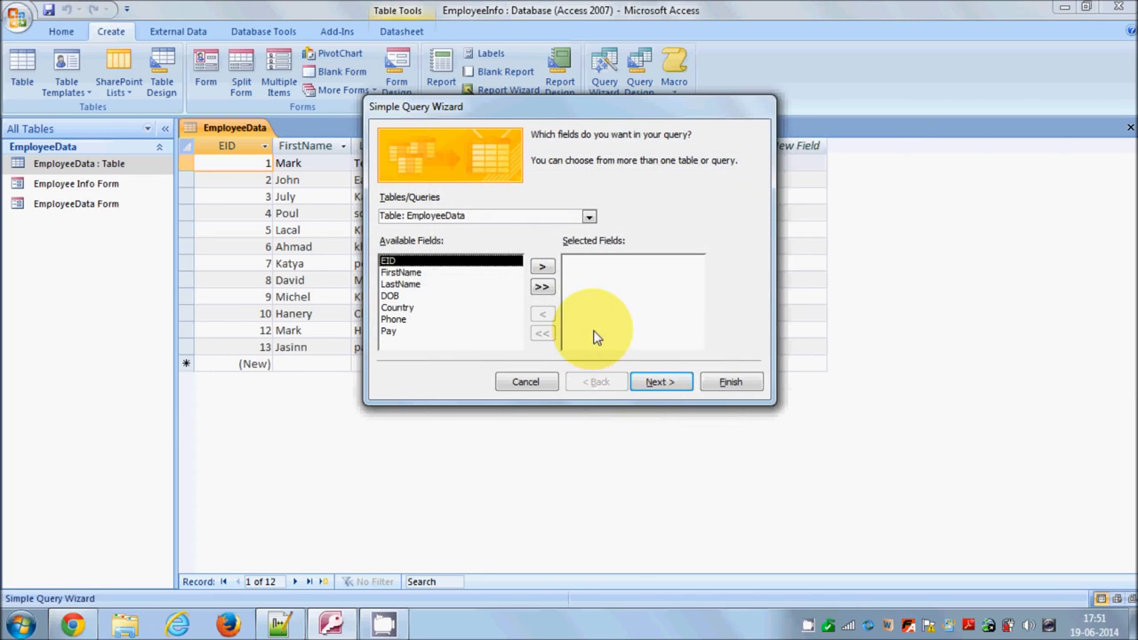
click(589, 217)
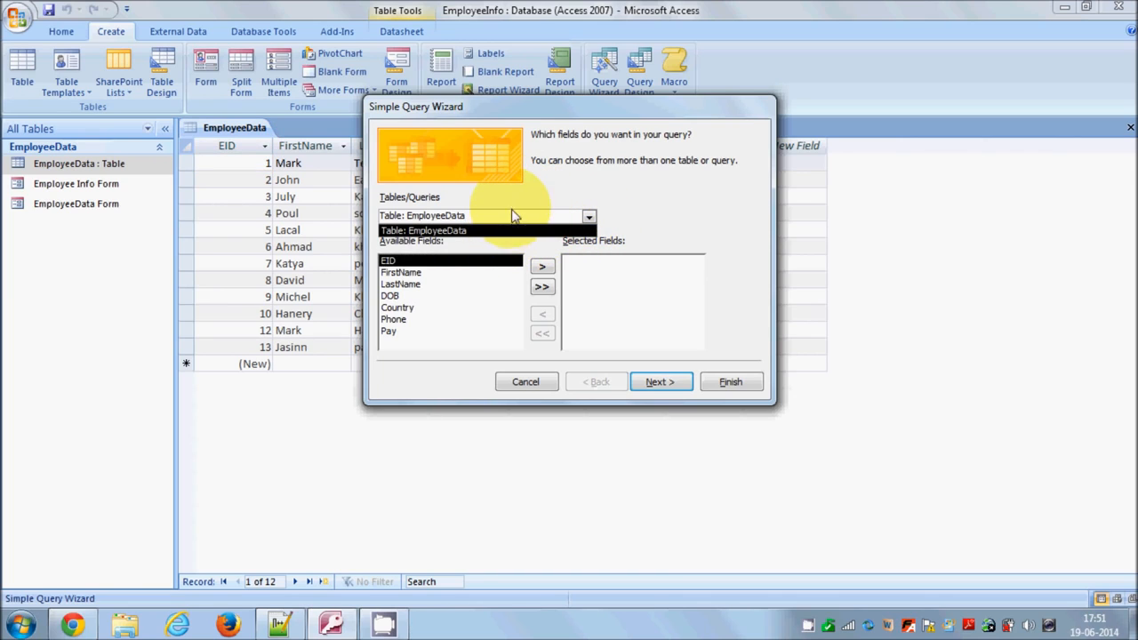
click(502, 232)
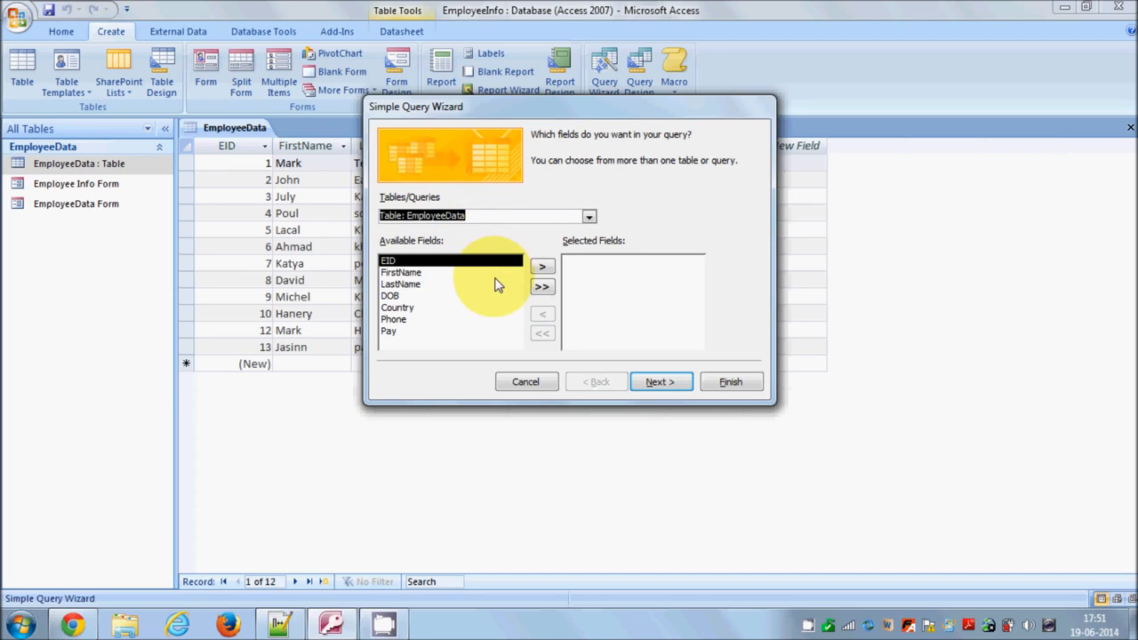
click(542, 289)
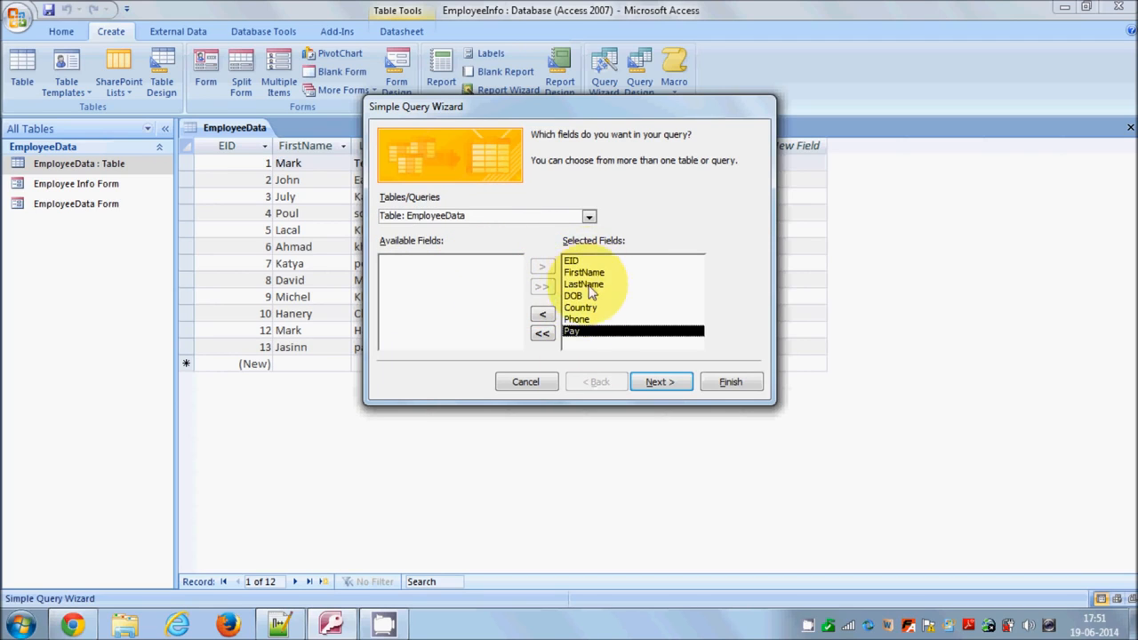
click(655, 383)
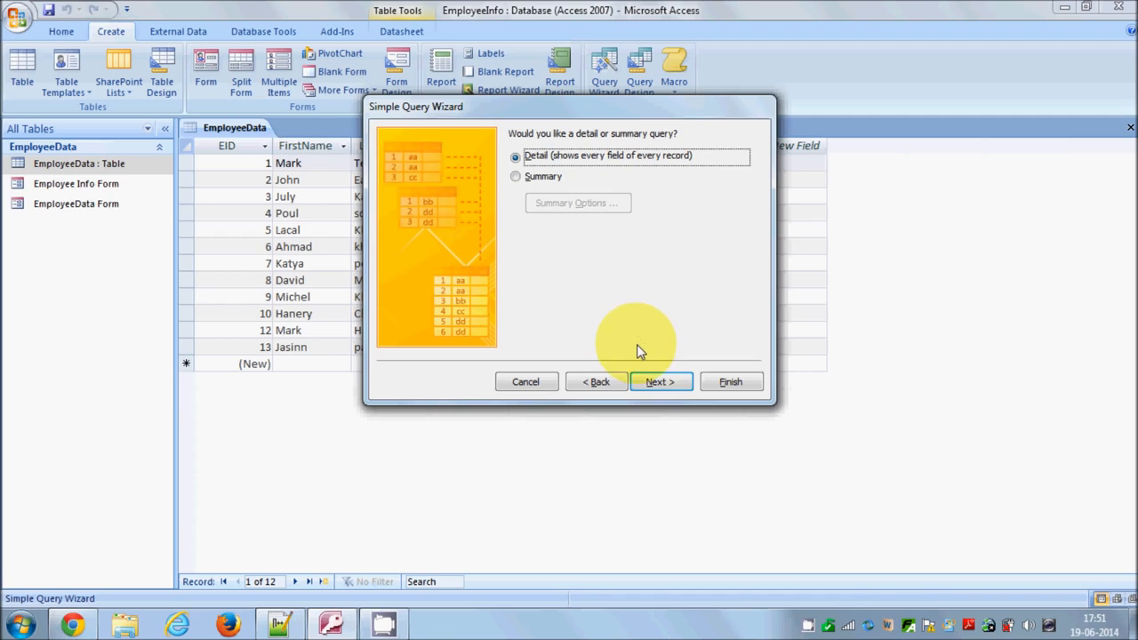
Step: Finish the wizard as a detail query titled EmployeeData Query, choosing to modify the query design
click(656, 383)
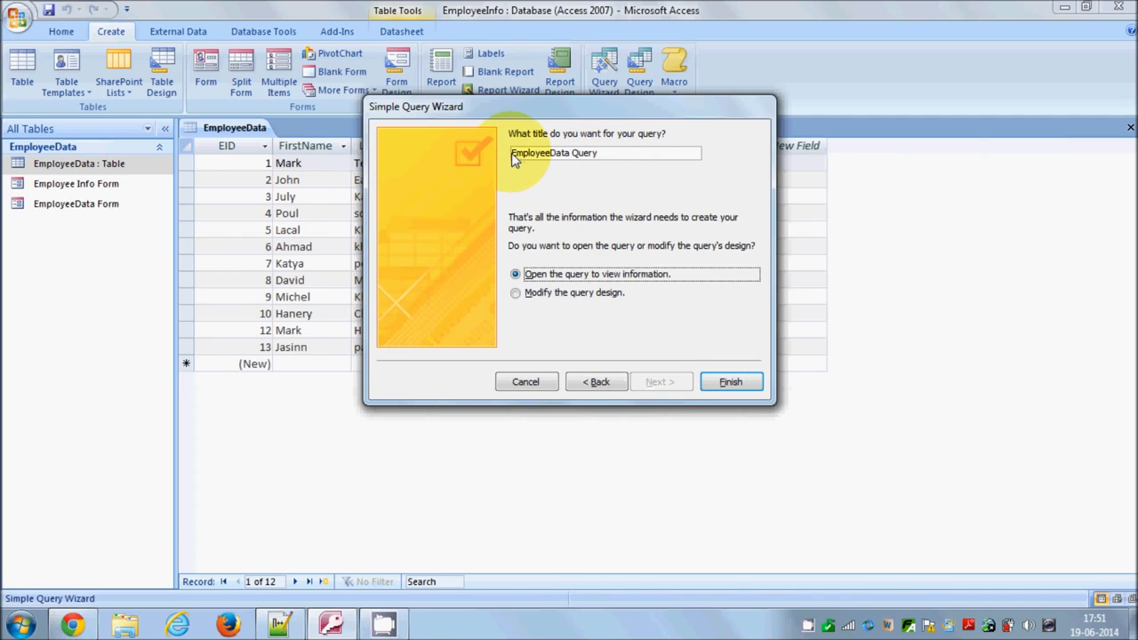
drag(513, 155, 615, 162)
click(620, 160)
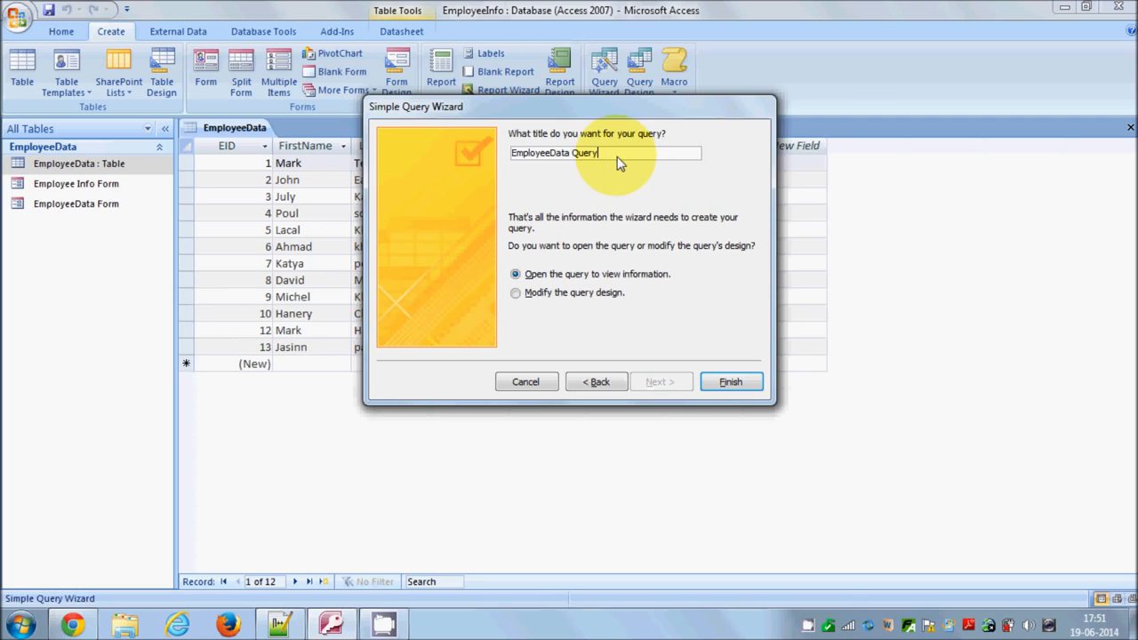
drag(620, 162, 503, 157)
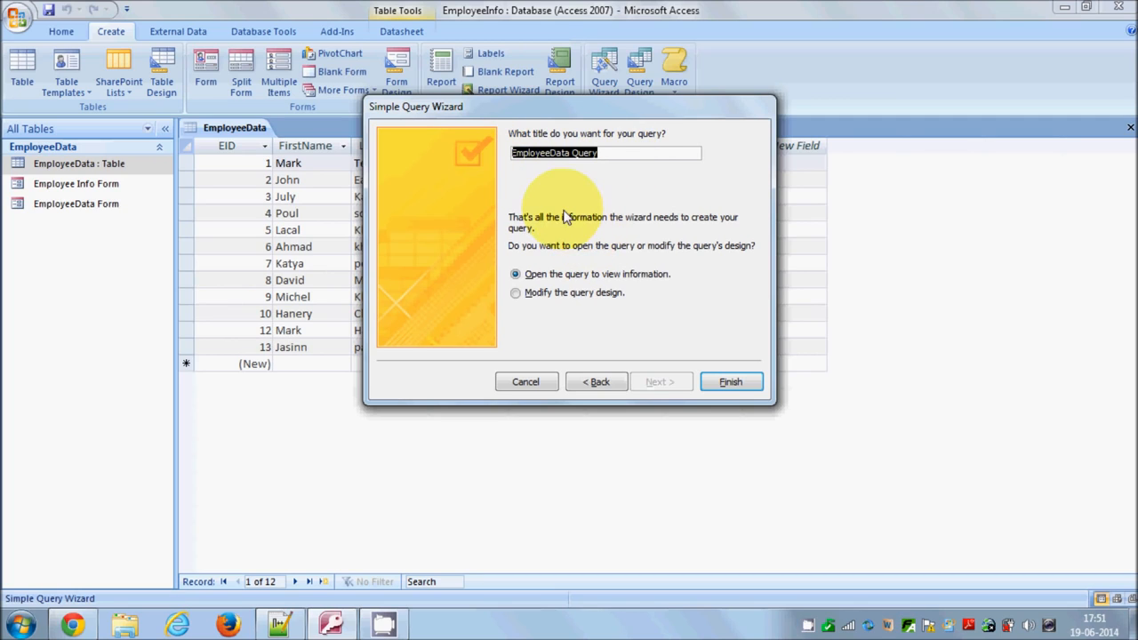
click(516, 294)
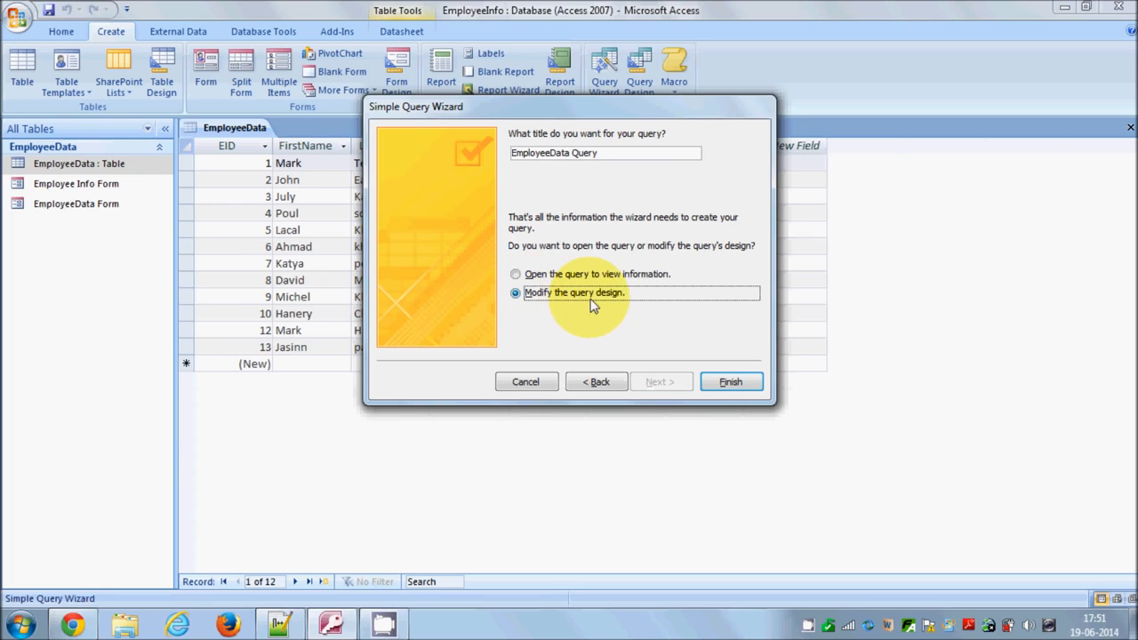
click(729, 382)
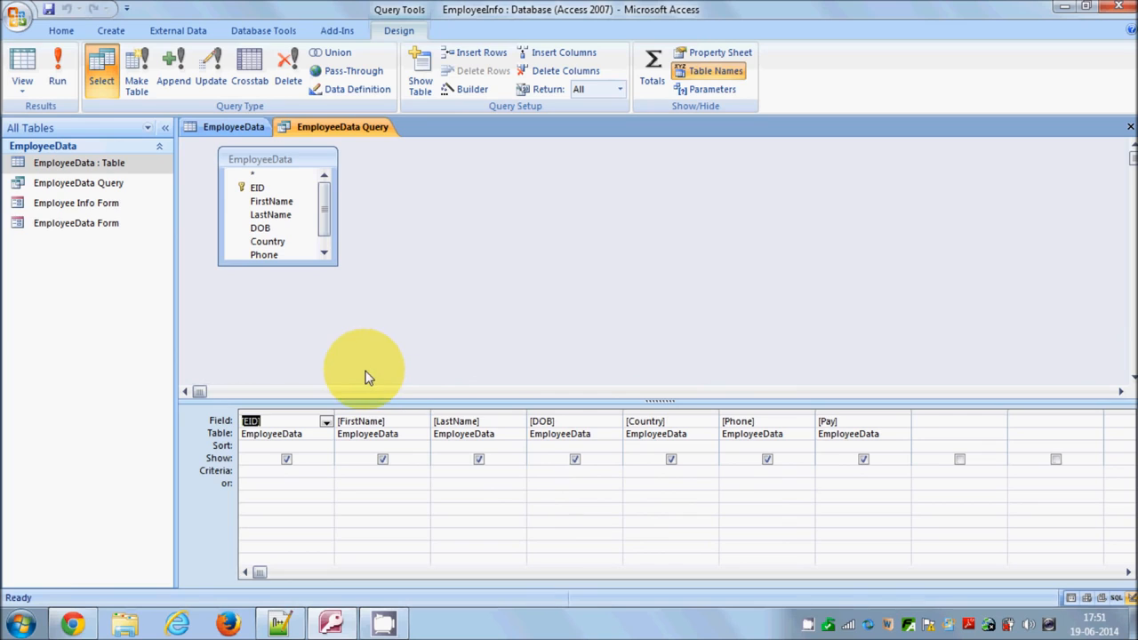
click(258, 192)
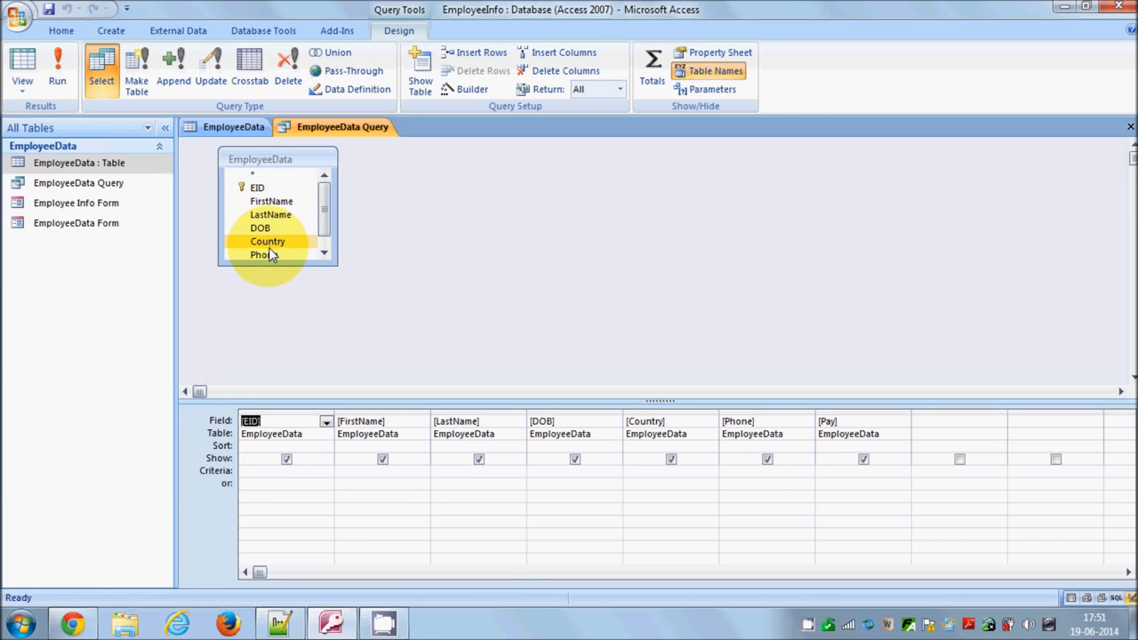
mouse_move(326, 198)
mouse_down()
mouse_move(325, 226)
mouse_move(330, 186)
mouse_move(328, 211)
mouse_up()
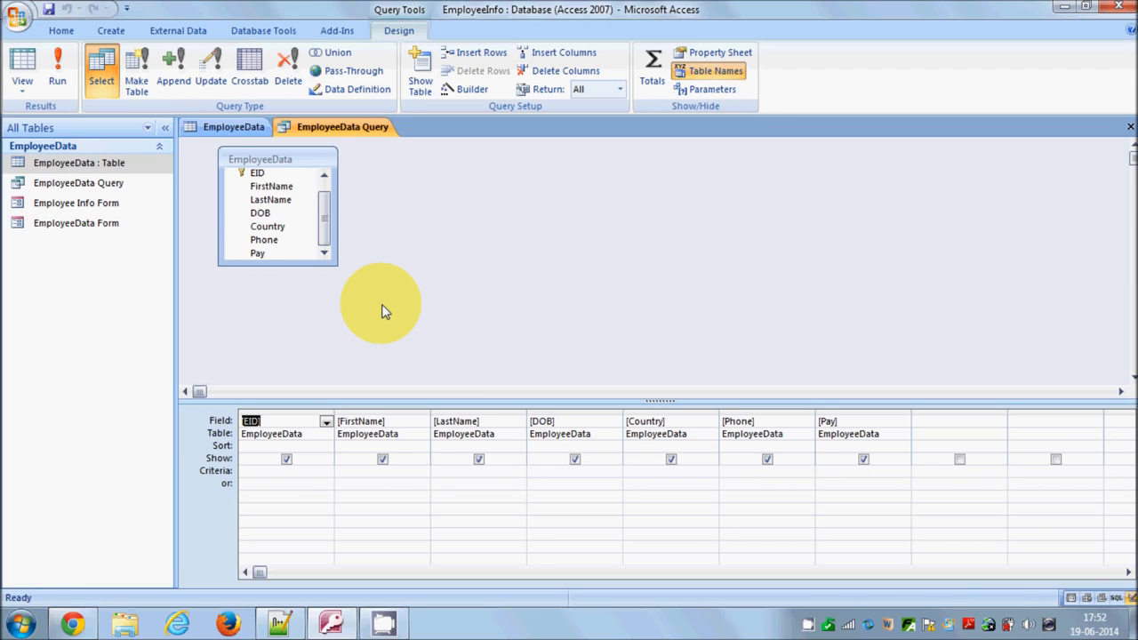
click(300, 488)
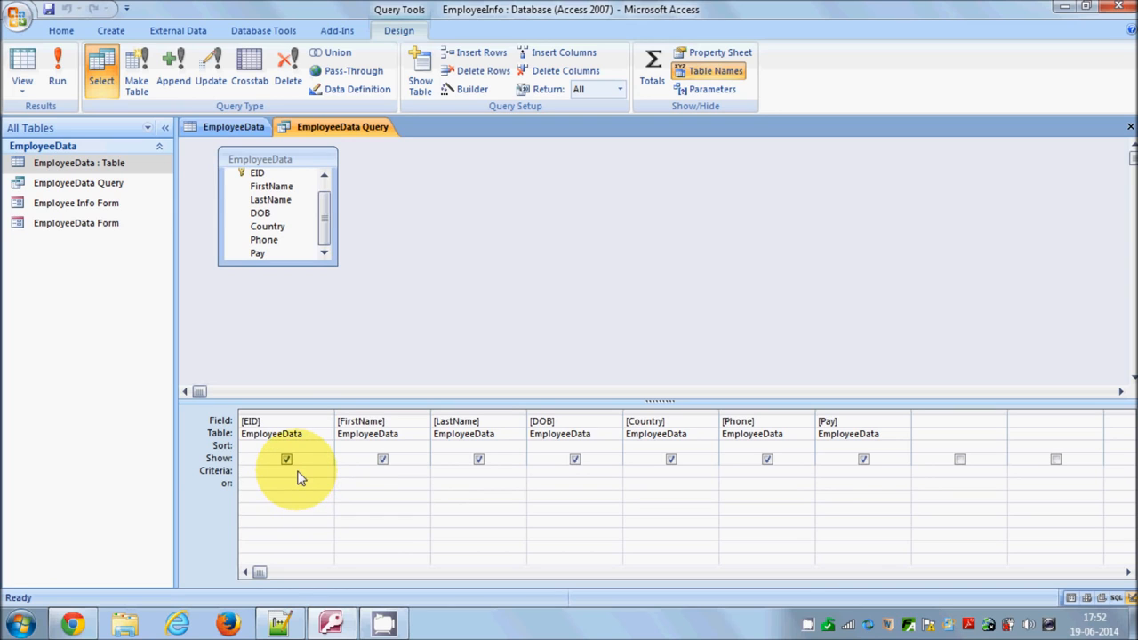
click(297, 473)
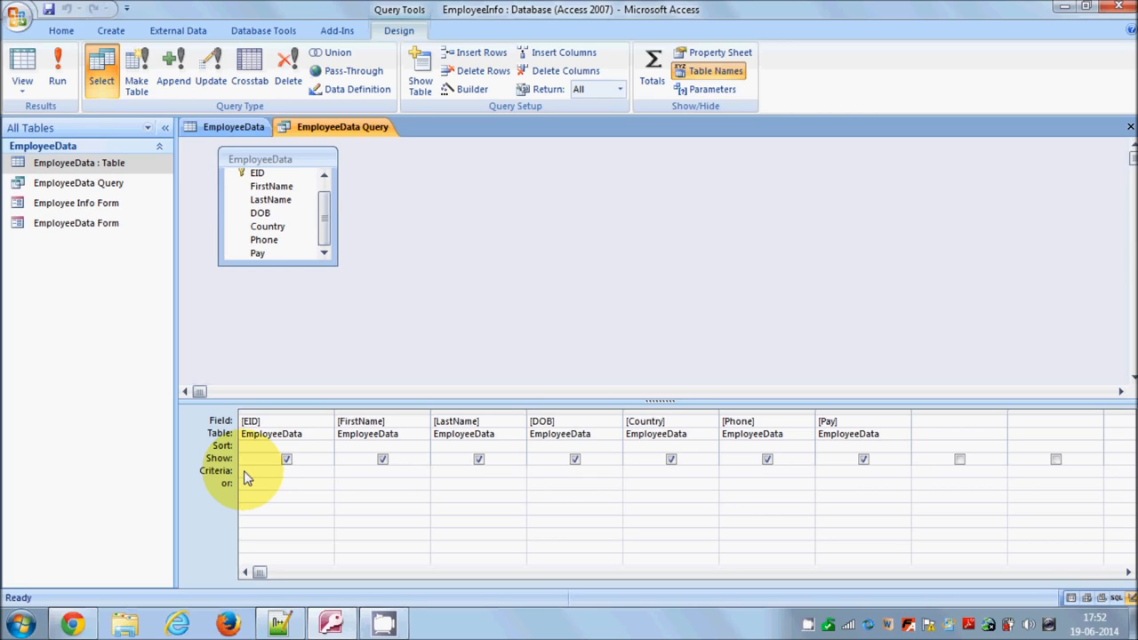
Step: Enter M* as the criterion for the FirstName field and run the query
click(359, 474)
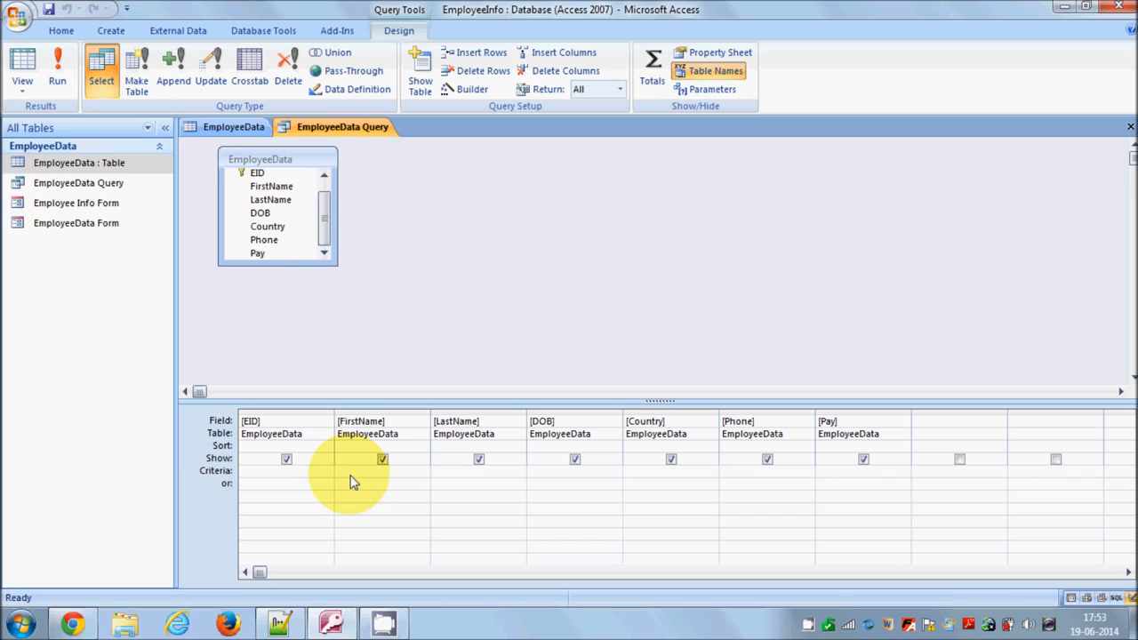
text(M*)
double_click(347, 477)
click(346, 472)
drag(346, 472, 351, 472)
click(348, 471)
drag(347, 471, 351, 472)
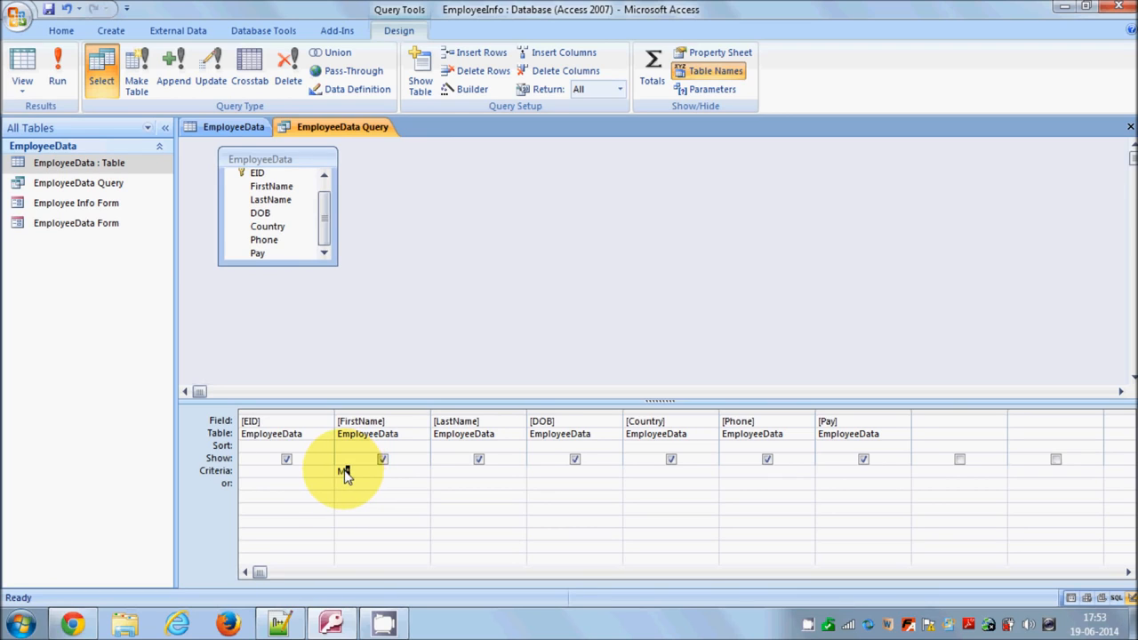
click(346, 474)
drag(344, 472, 340, 470)
click(346, 476)
double_click(348, 473)
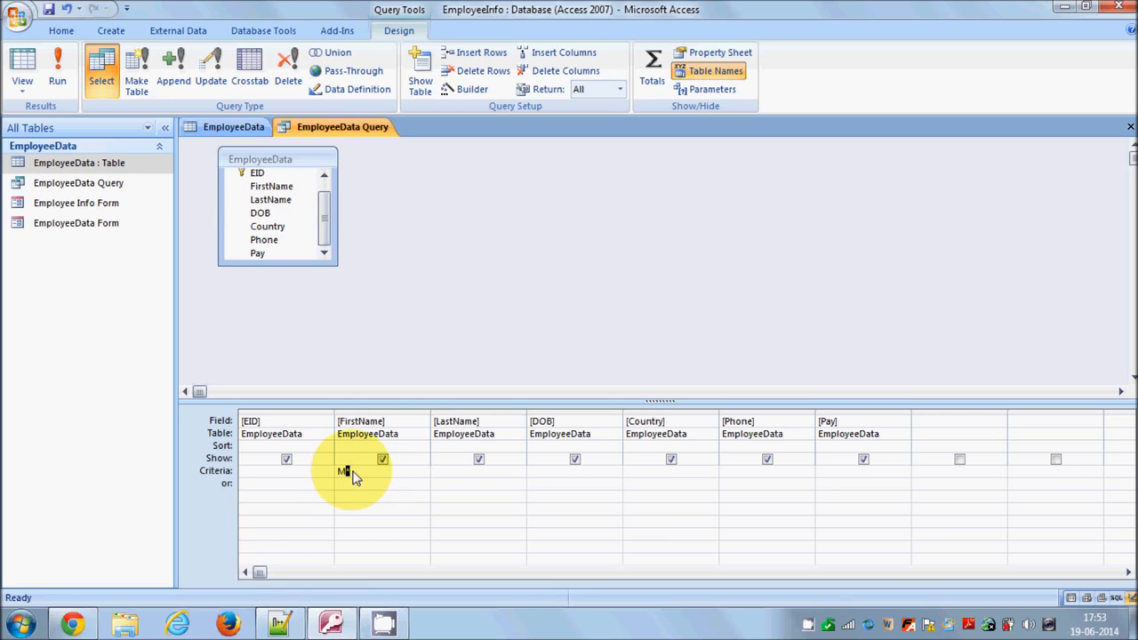
click(379, 472)
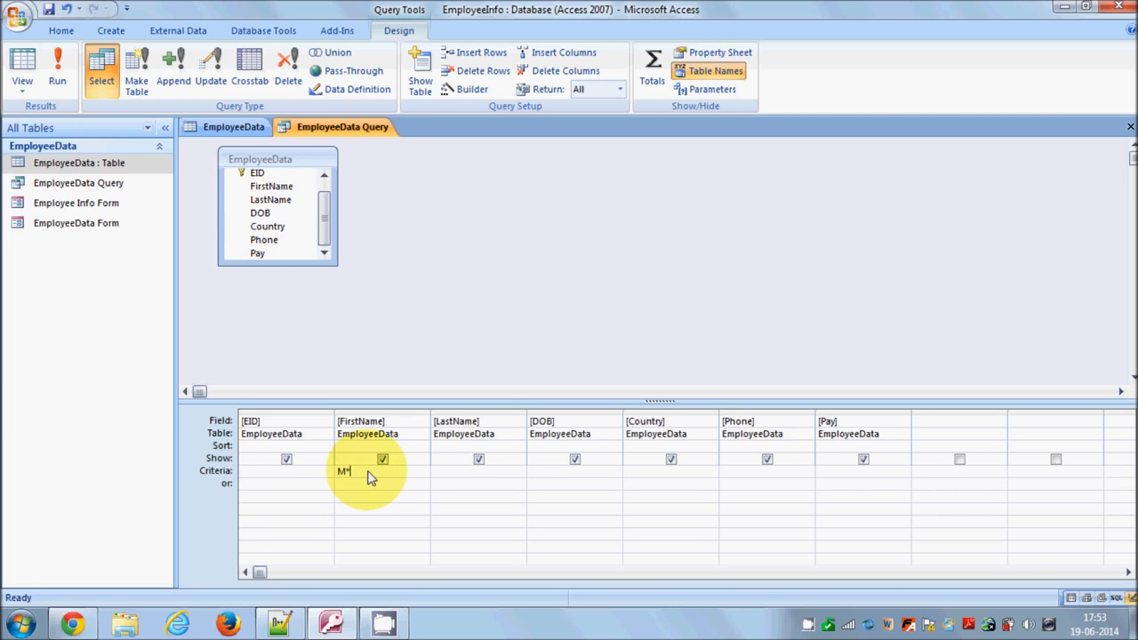
key(Return)
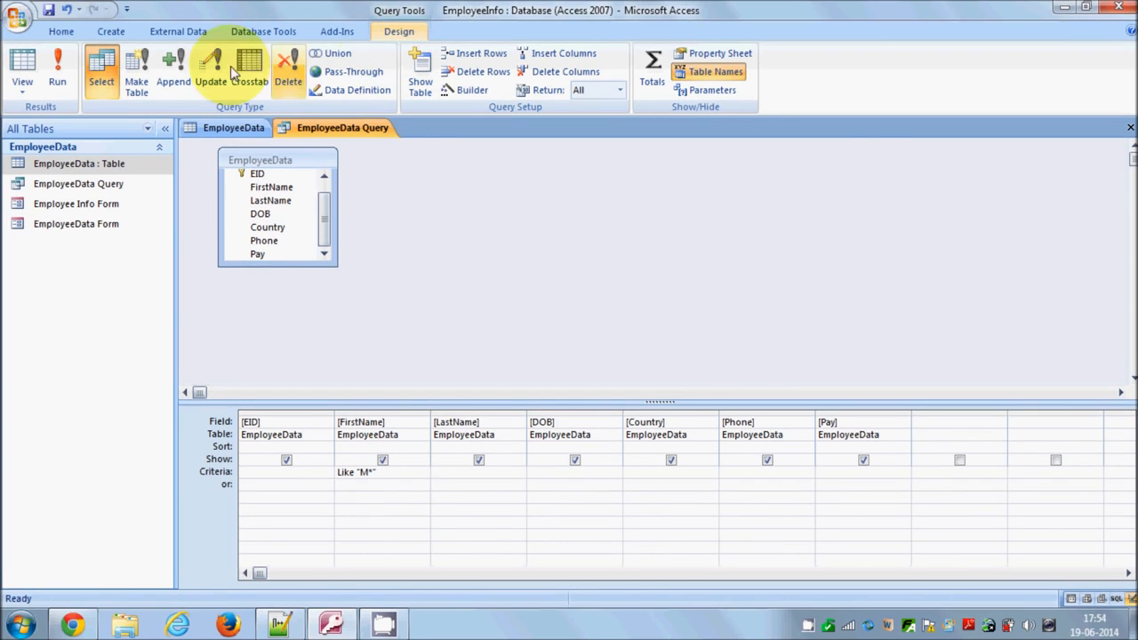
click(57, 75)
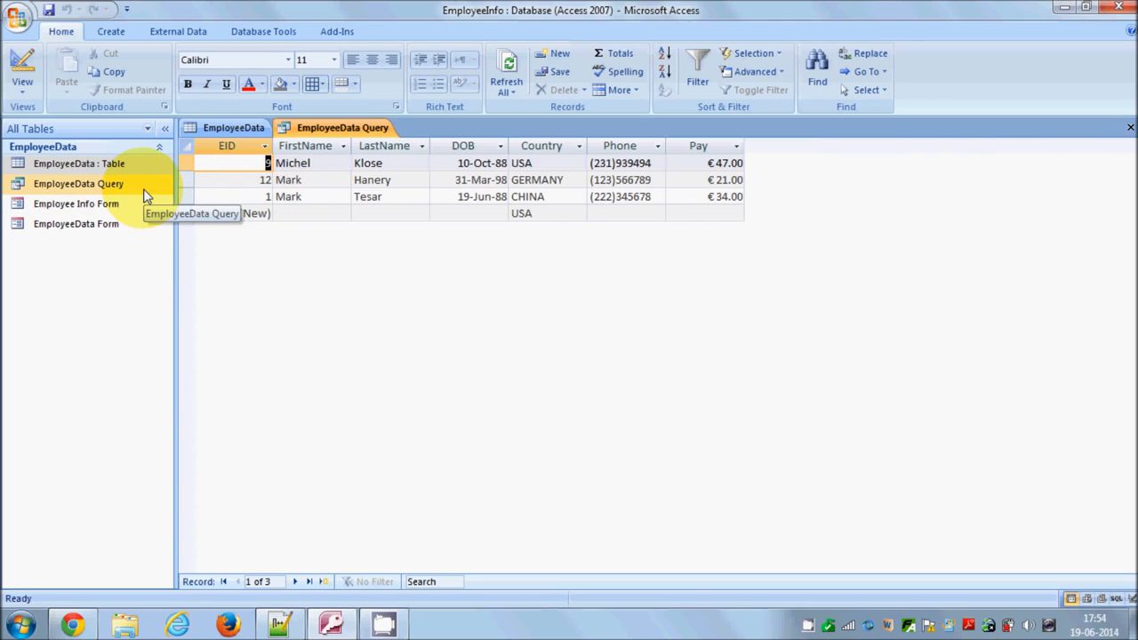
Step: Save the current query as a new query object named Employee Name which starts from M
click(22, 26)
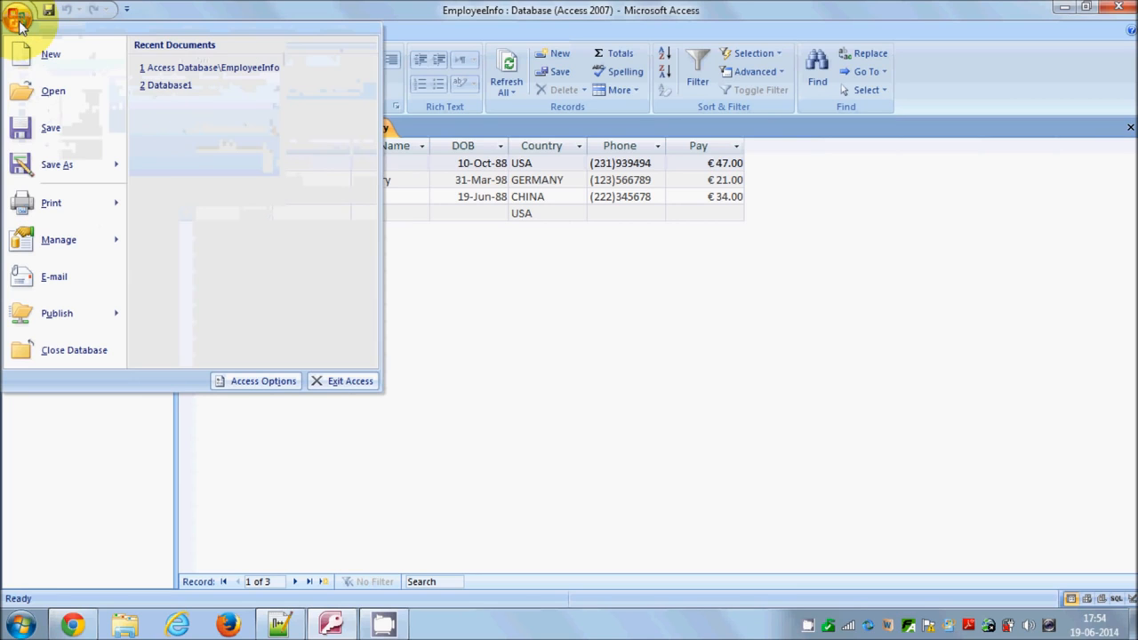
mouse_move(102, 156)
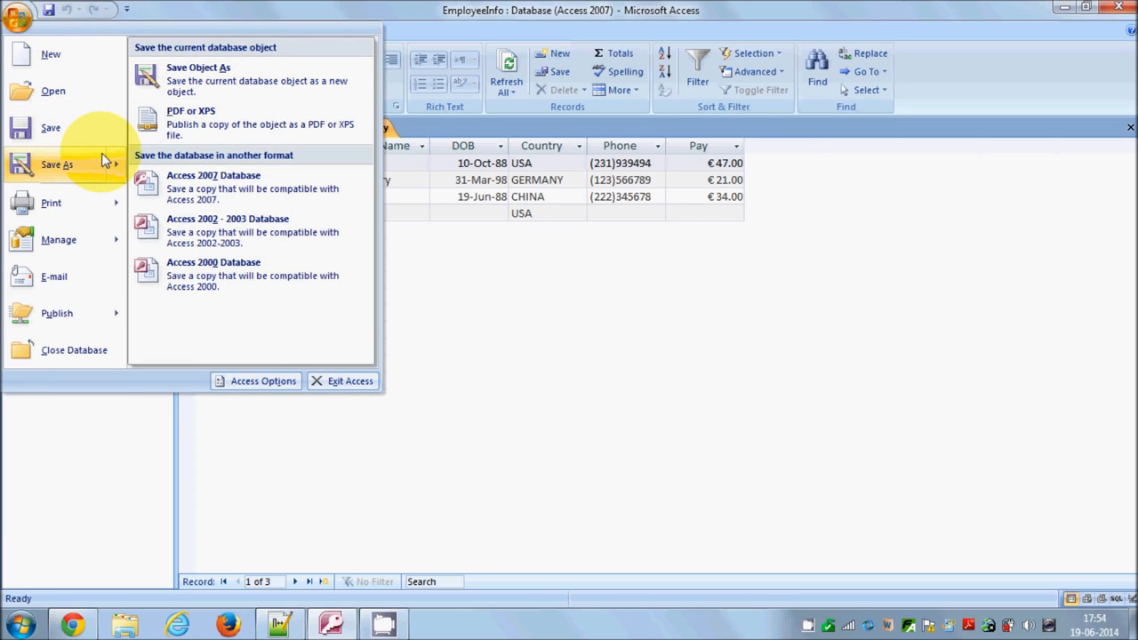
click(198, 82)
click(569, 206)
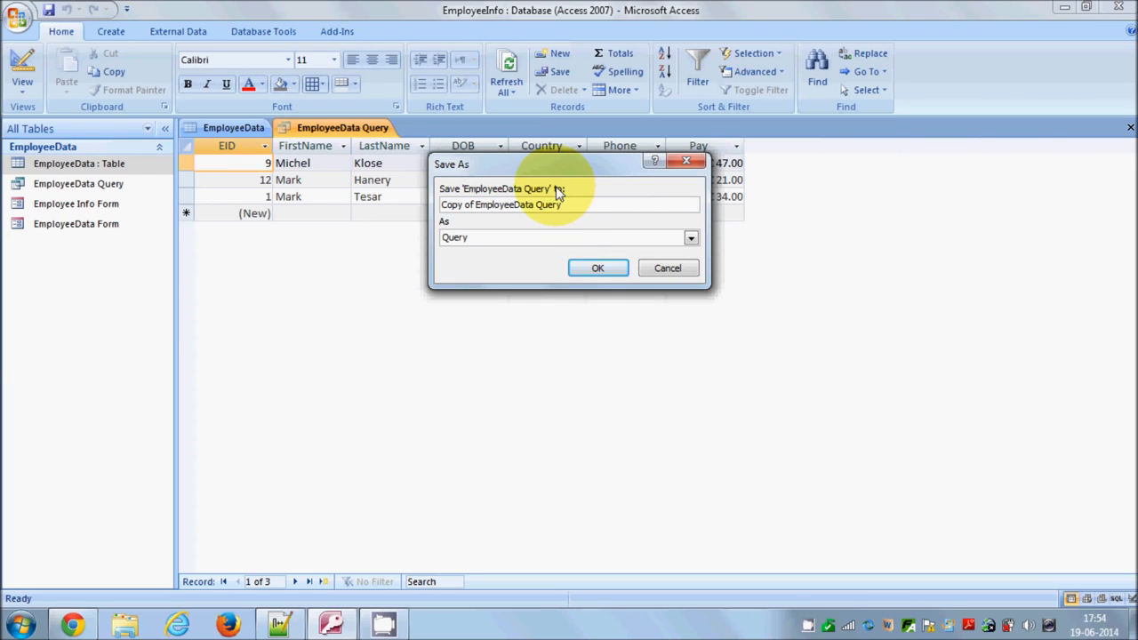
key(BackSpace)
key(BackSpace)
key(BackSpace)
key(BackSpace)
key(BackSpace)
key(BackSpace)
key(BackSpace)
key(BackSpace)
key(BackSpace)
key(BackSpace)
key(BackSpace)
key(BackSpace)
key(BackSpace)
key(BackSpace)
key(BackSpace)
key(BackSpace)
key(BackSpace)
key(BackSpace)
key(BackSpace)
key(BackSpace)
text(E)
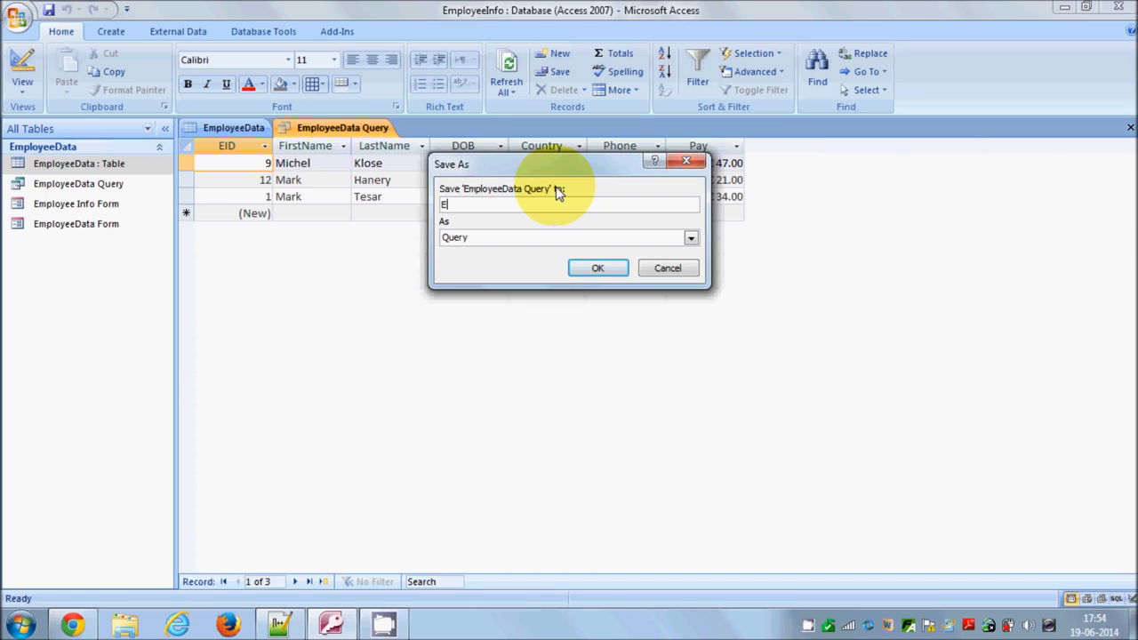
text(mployee Name which starts from M)
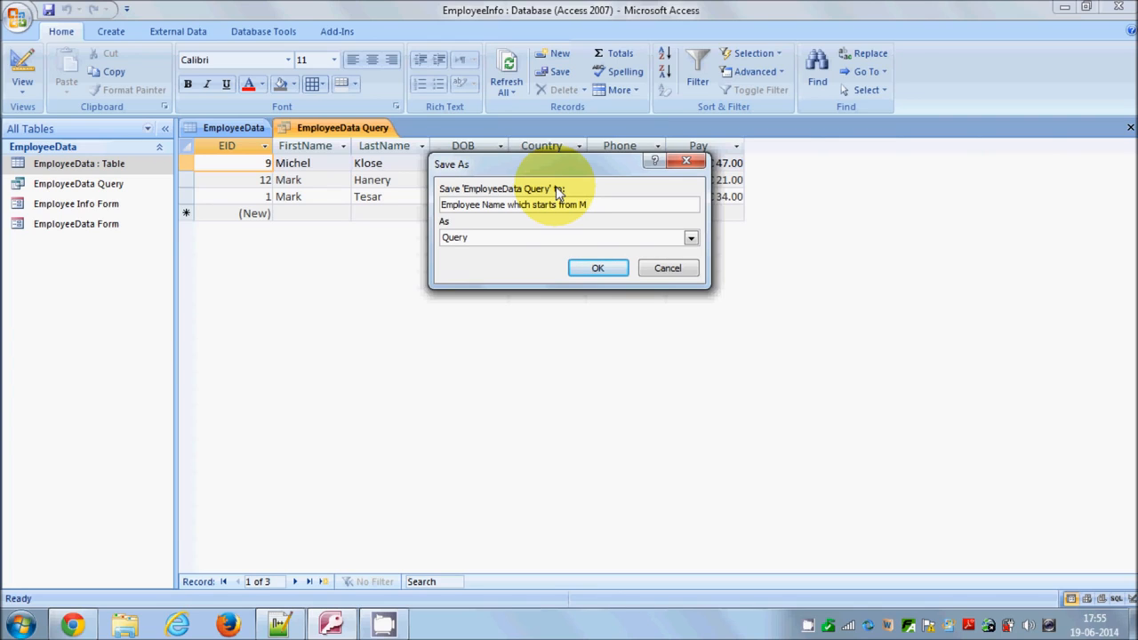
click(598, 268)
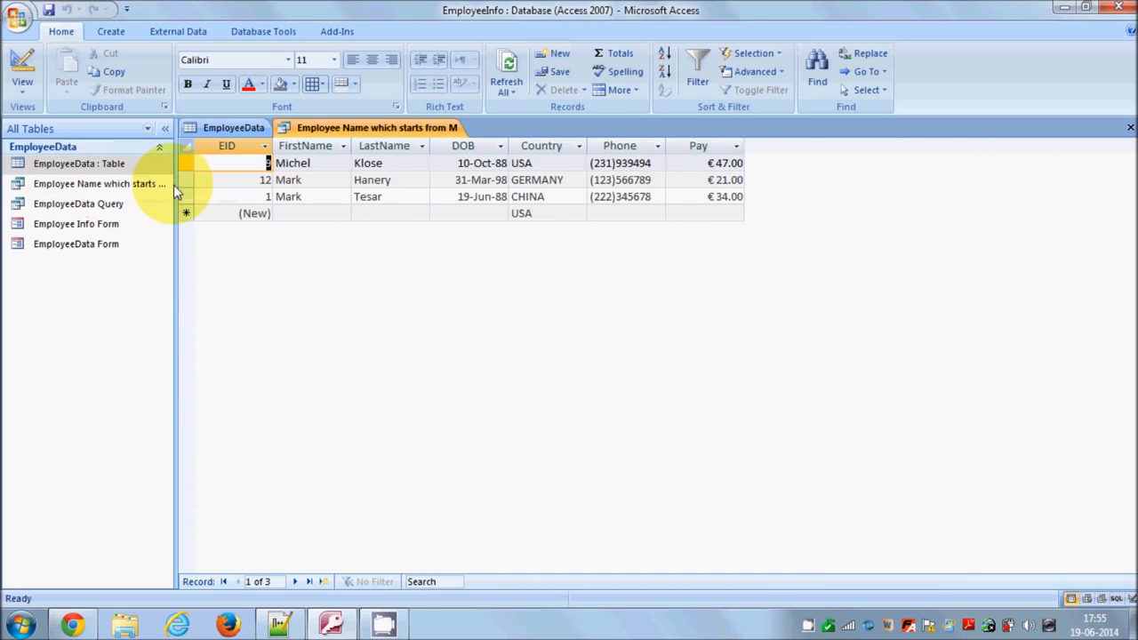
Step: Open EmployeeData Query in Design View and enlarge the EmployeeData field list to fit all of its fields
click(141, 184)
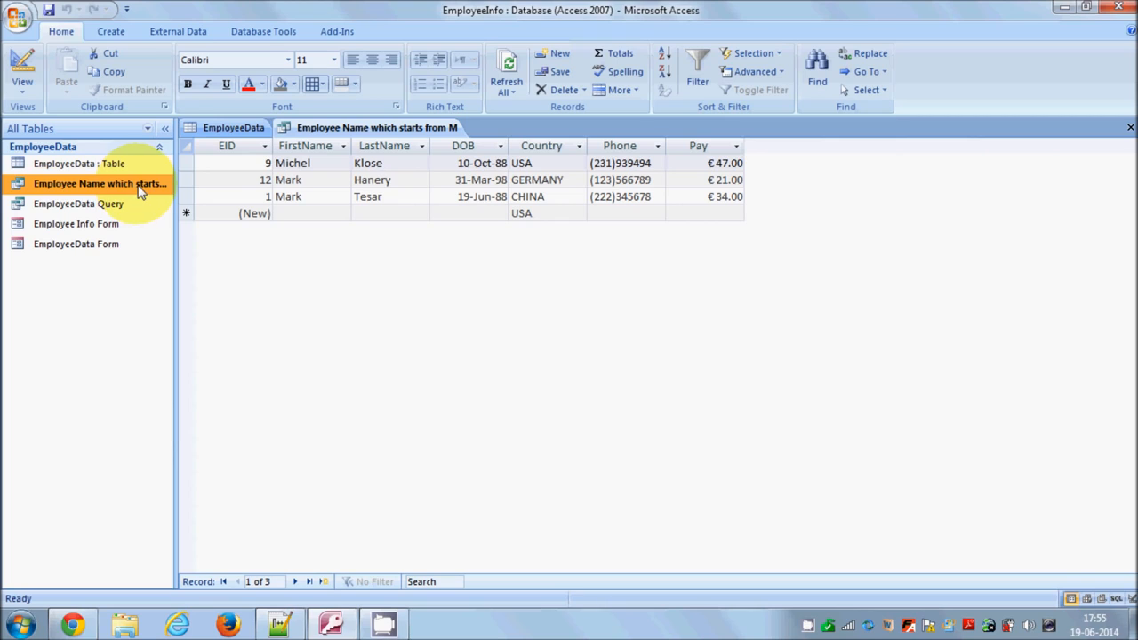
click(130, 205)
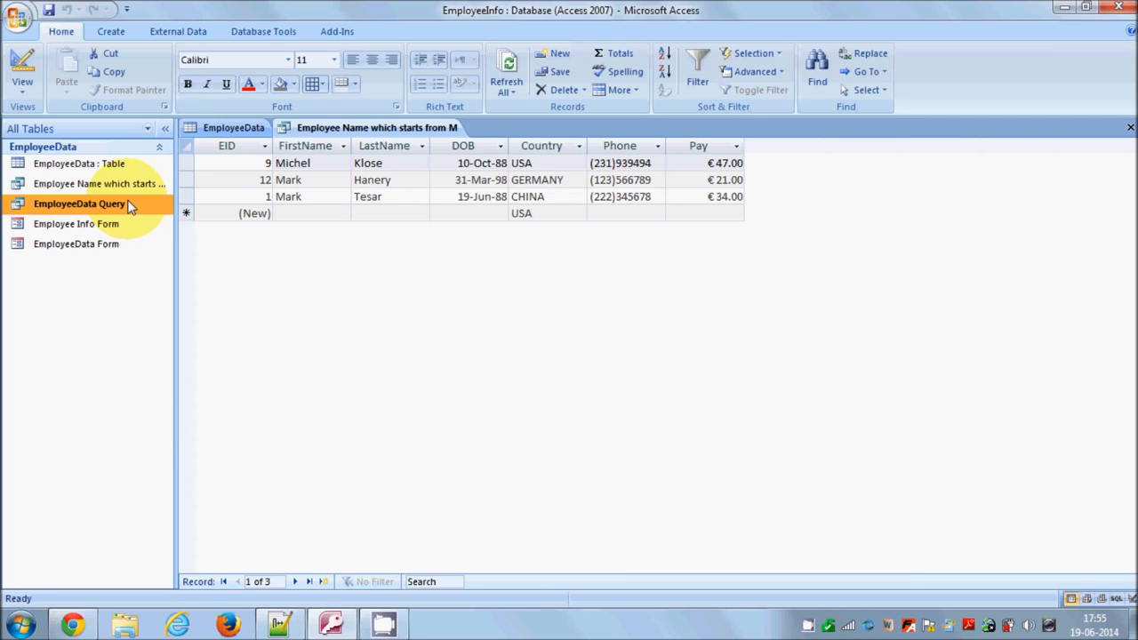
right_click(130, 205)
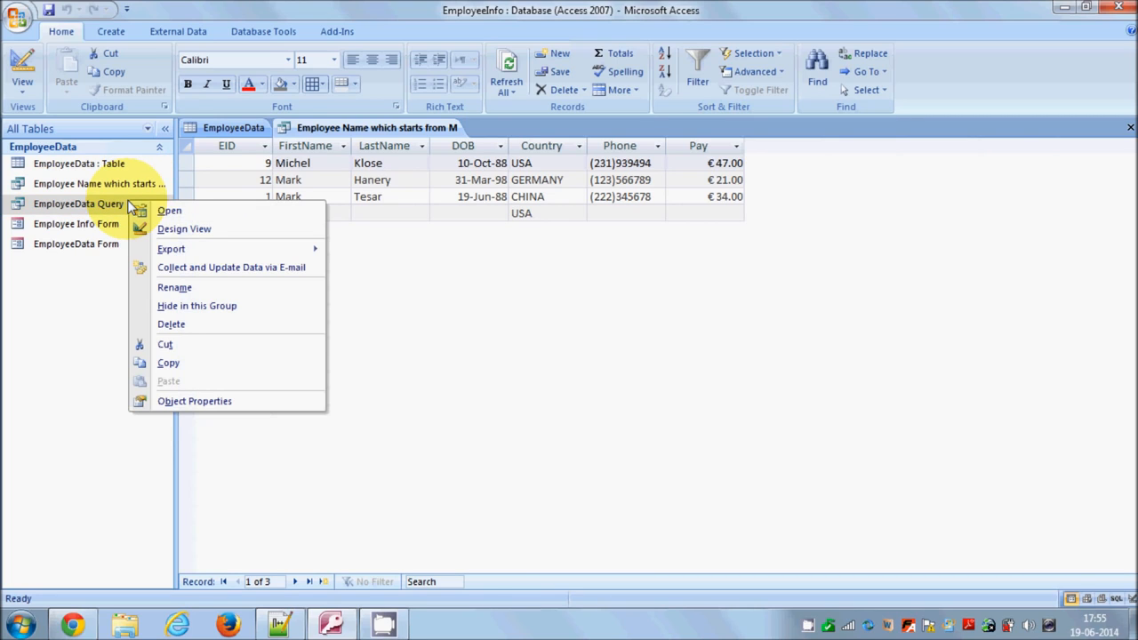
click(160, 230)
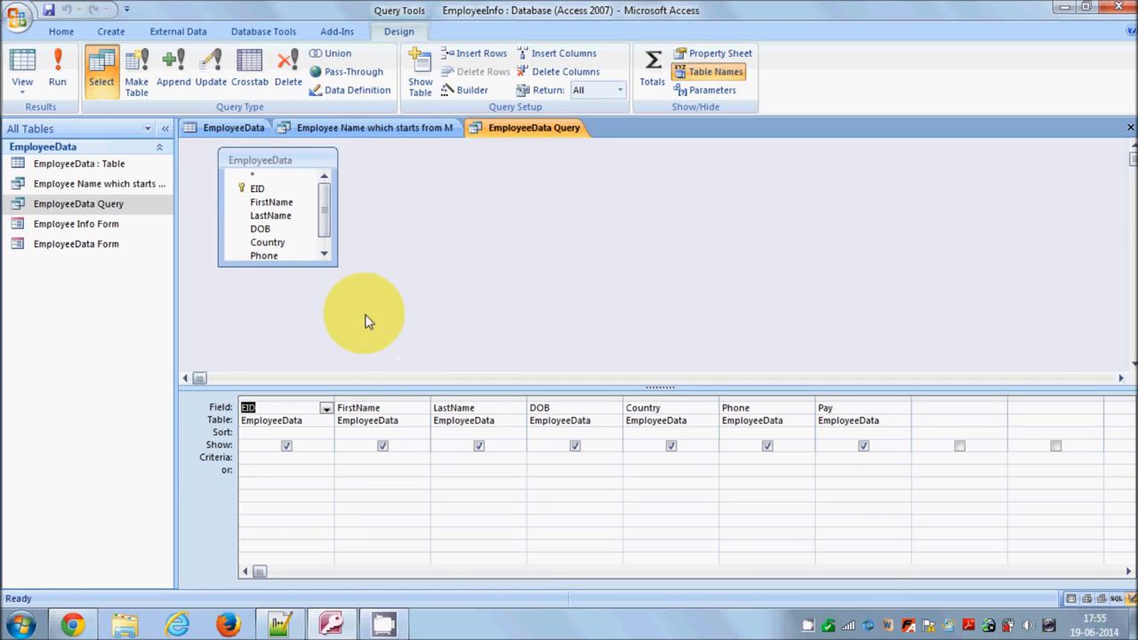
drag(327, 265, 334, 297)
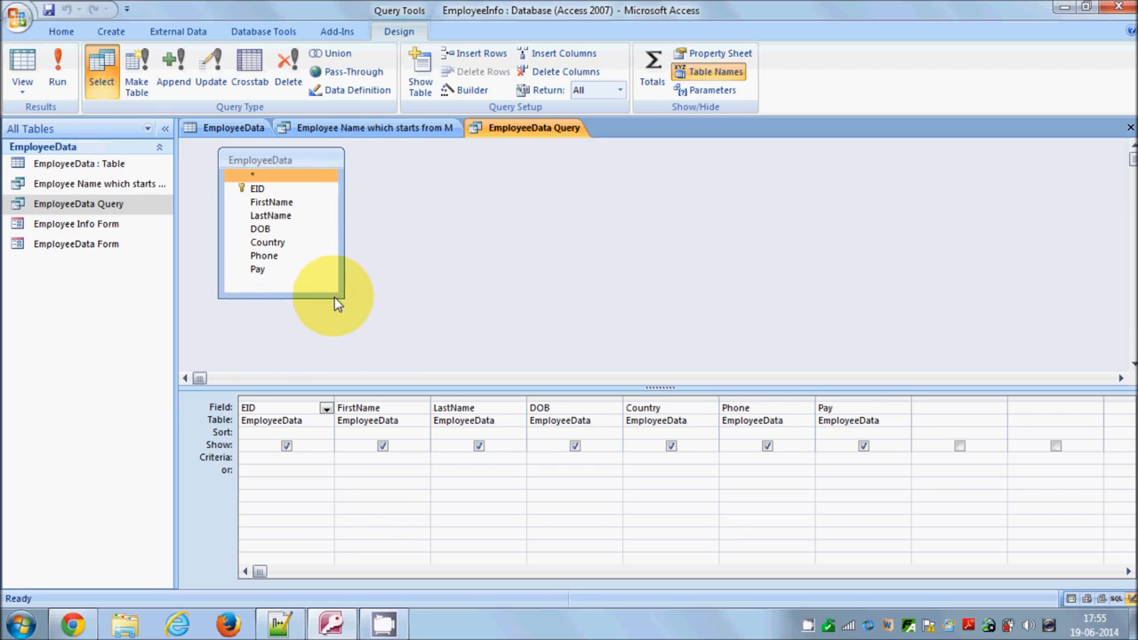
Step: Enter >=30 as the criterion for the Pay field and run the query
click(269, 274)
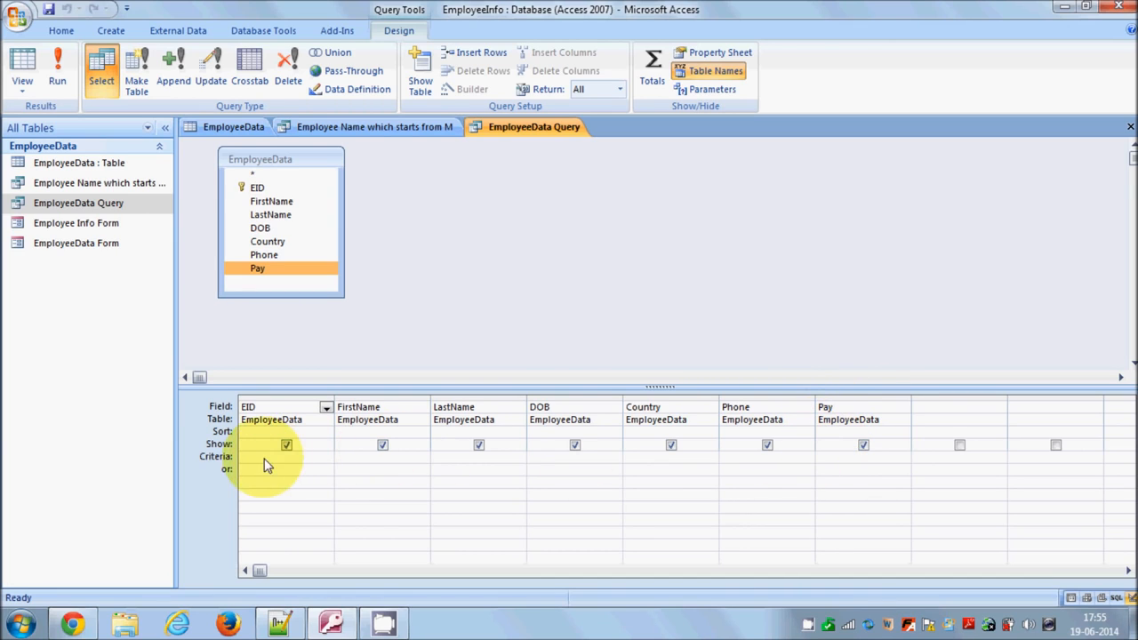
click(851, 467)
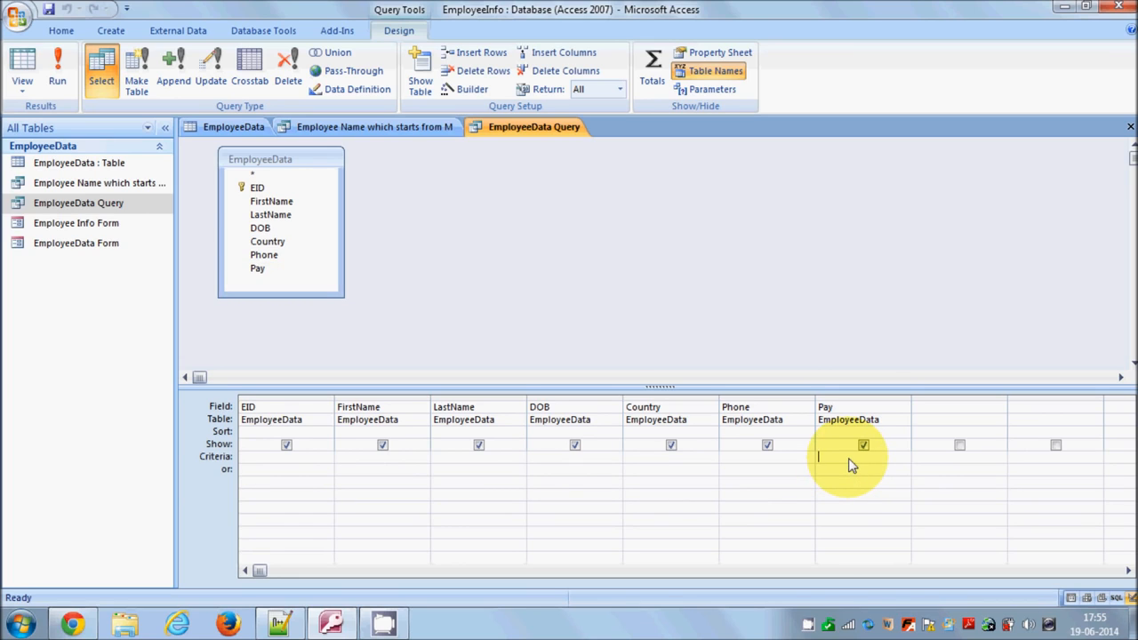
text(>=30)
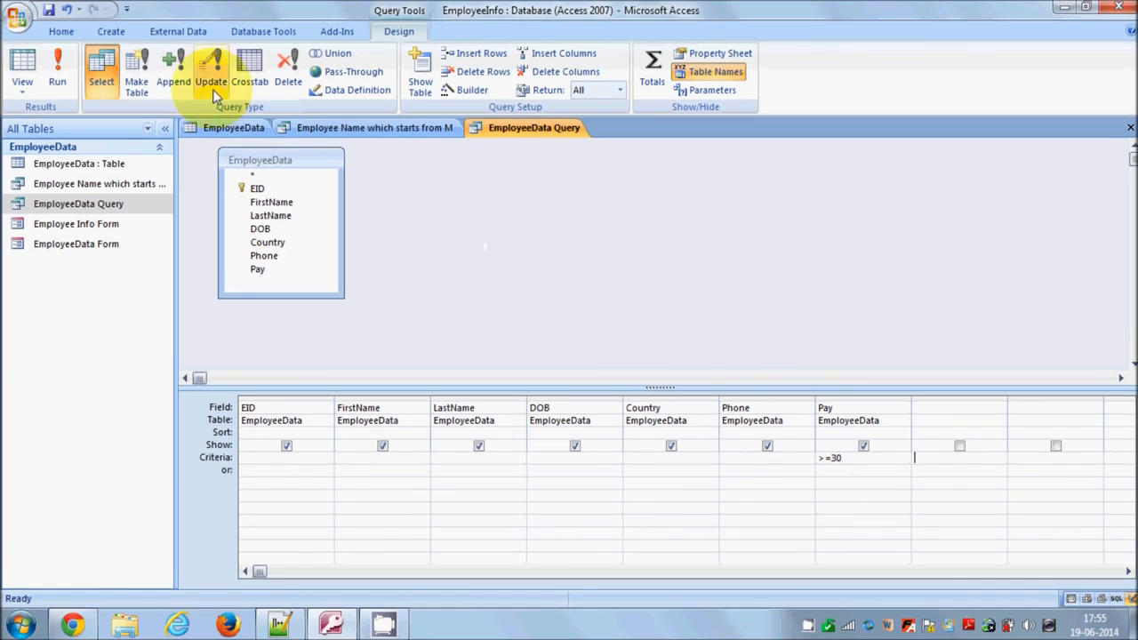
click(57, 79)
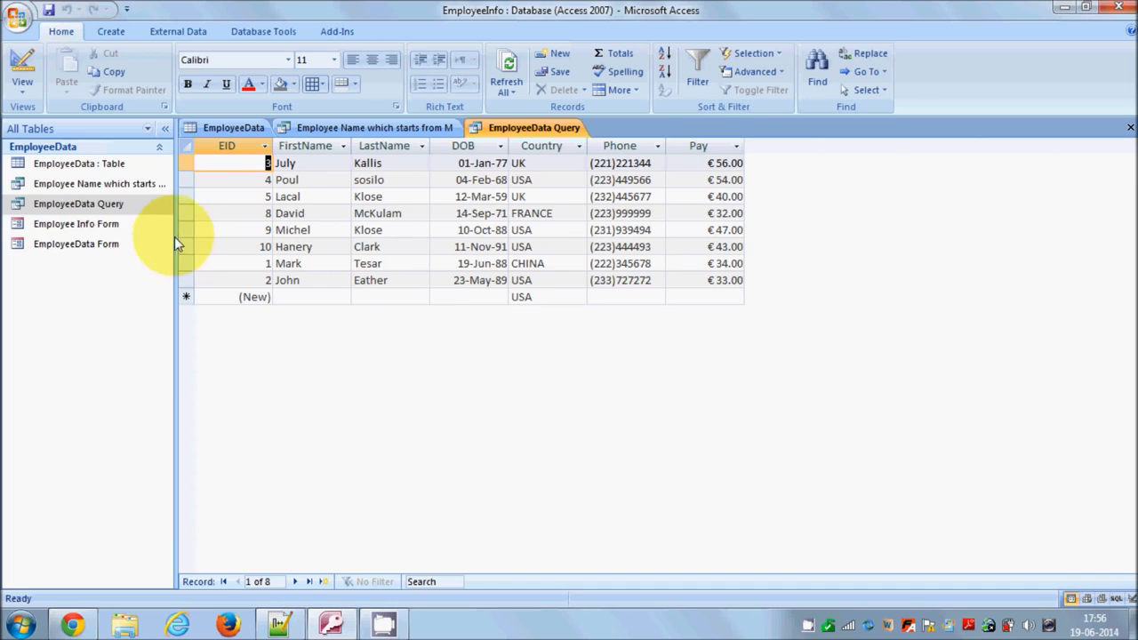
Step: Compare the query's Pay criterion in Design View with its records in Datasheet View, ending in Design View
click(23, 69)
click(838, 459)
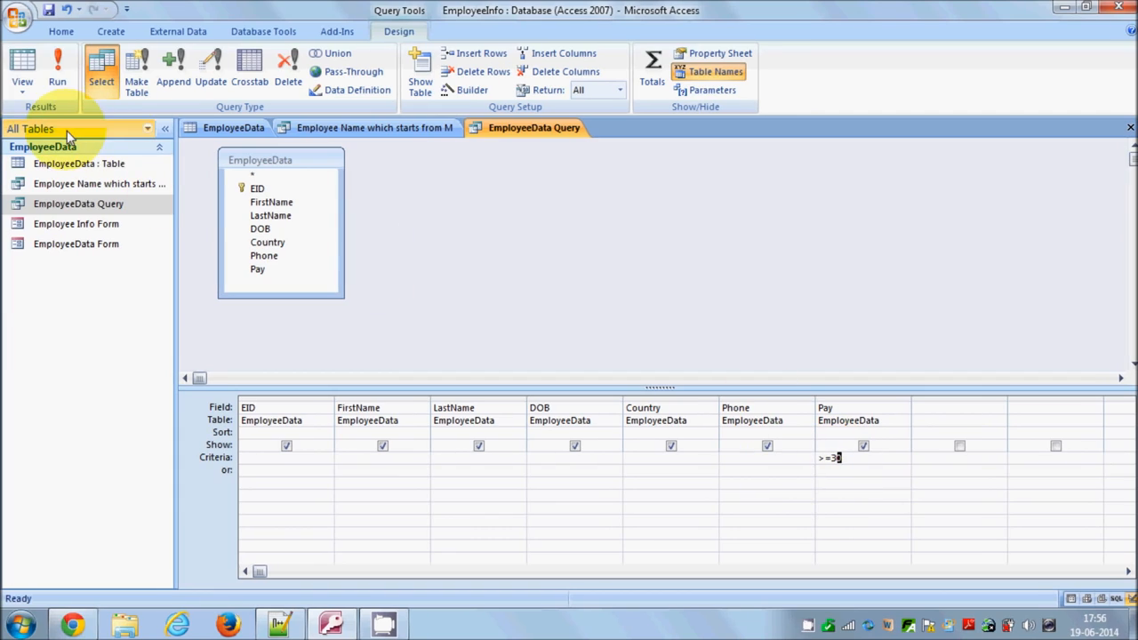
click(29, 93)
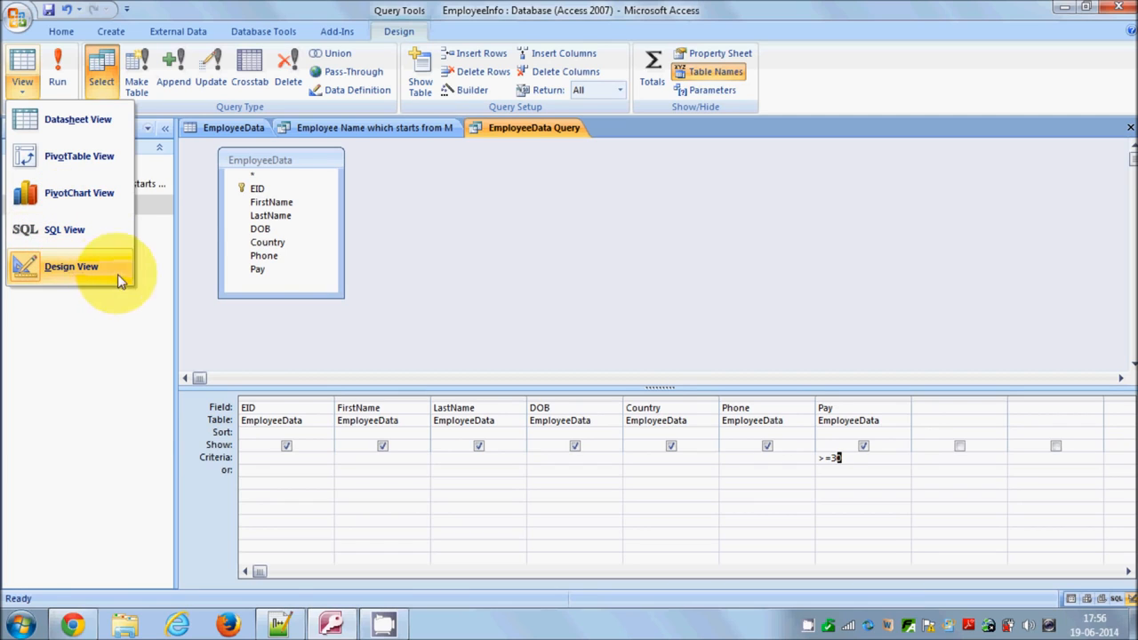
click(74, 125)
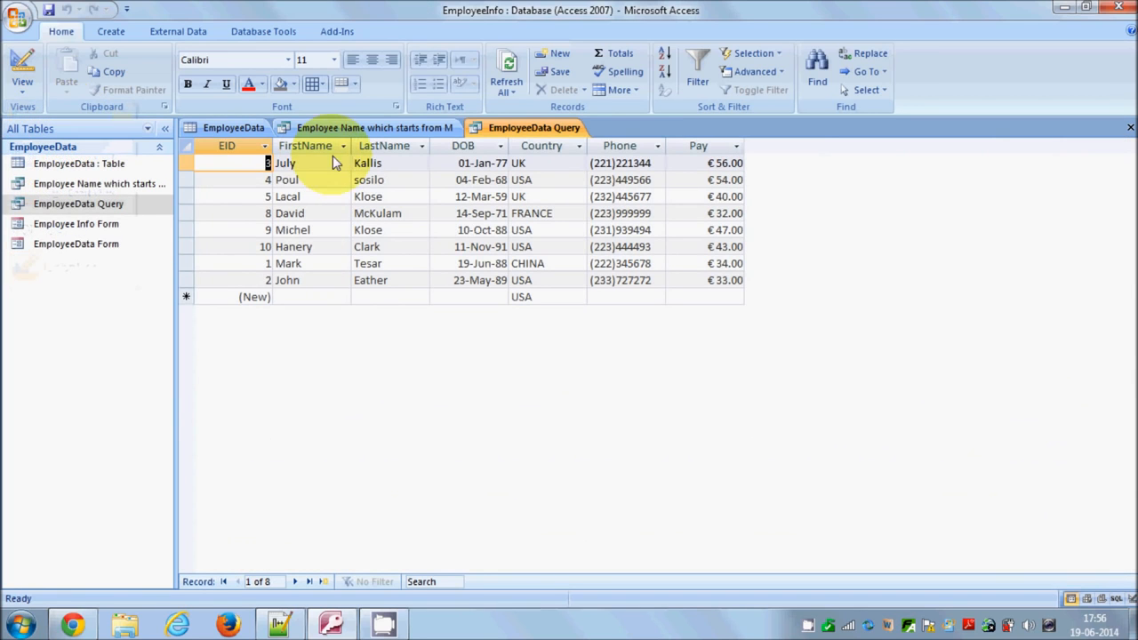
click(17, 87)
click(61, 264)
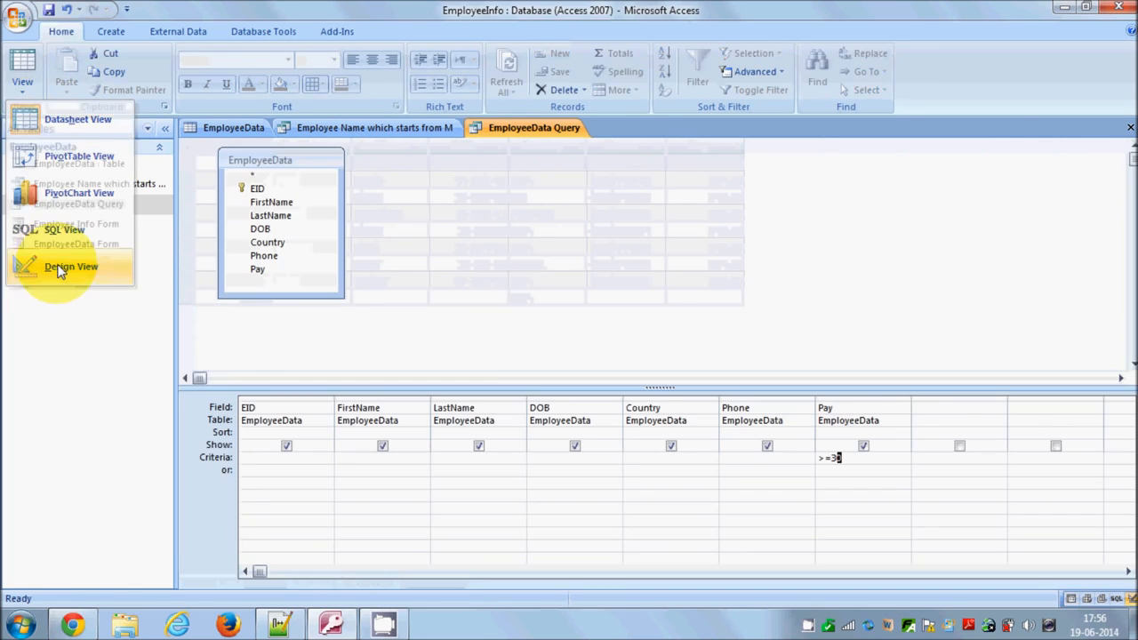
Step: Display the query in SQL View and examine its complete SELECT statement
click(24, 93)
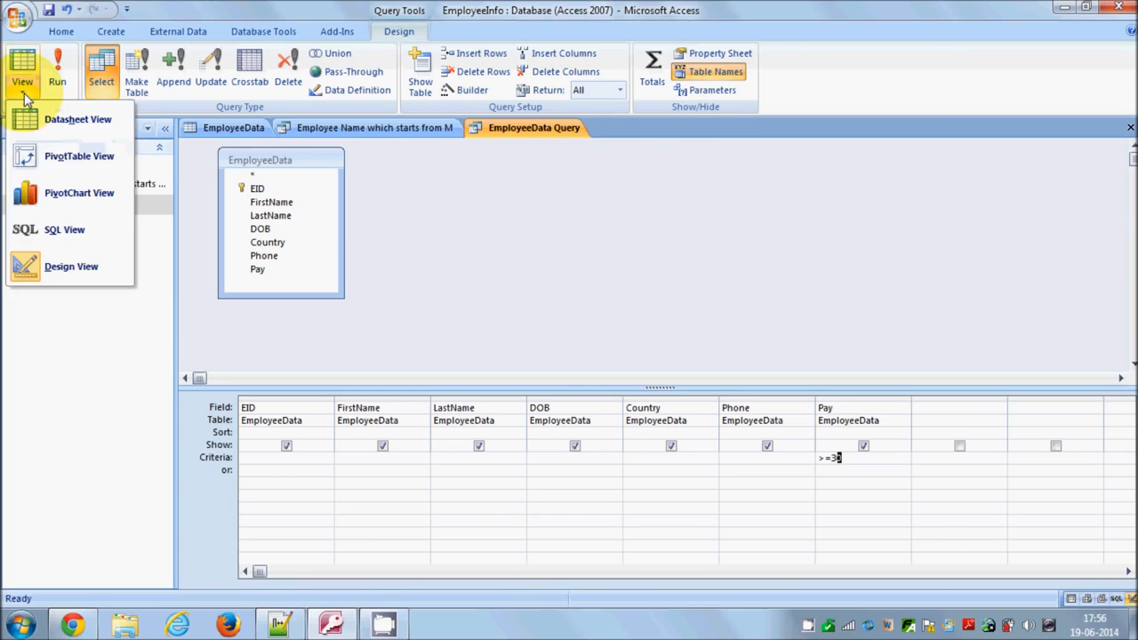
click(60, 230)
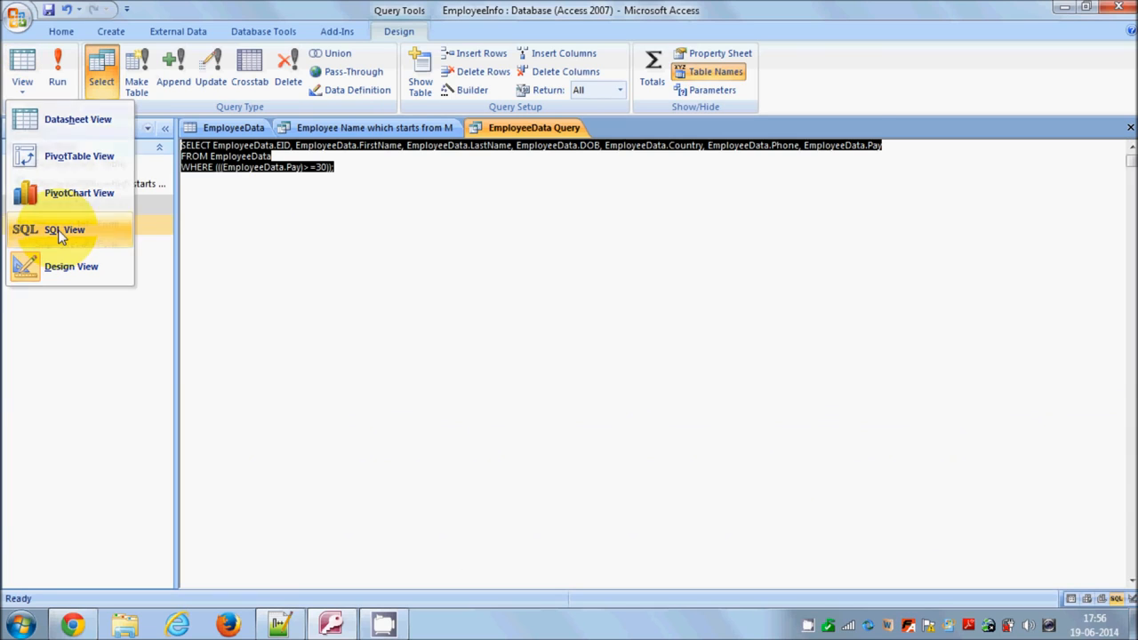
click(351, 183)
drag(350, 178, 183, 149)
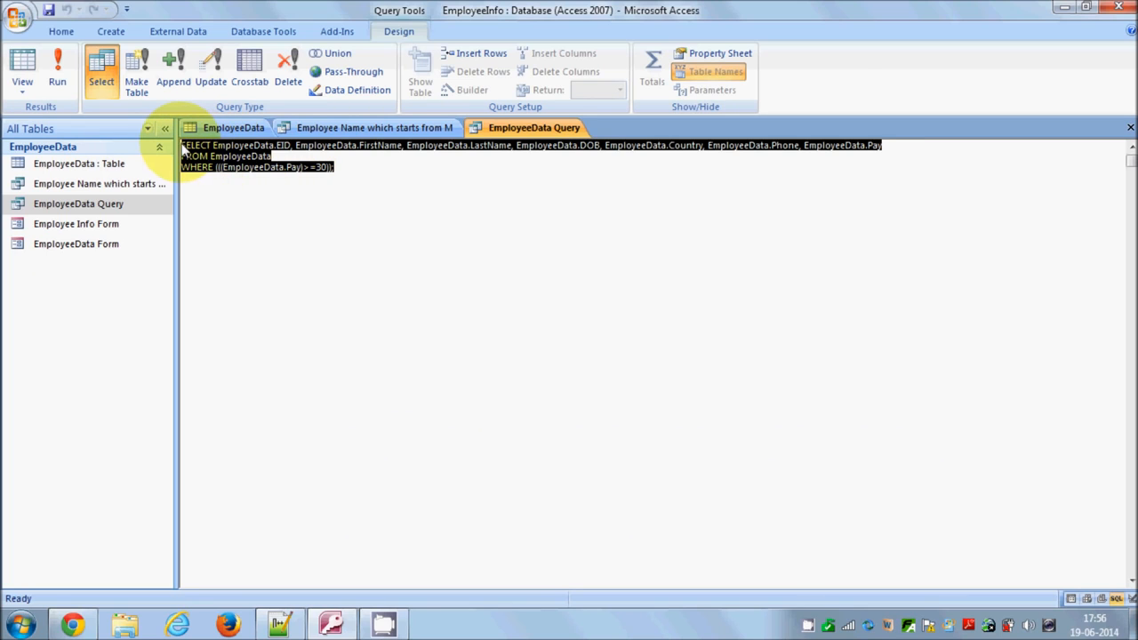
click(344, 174)
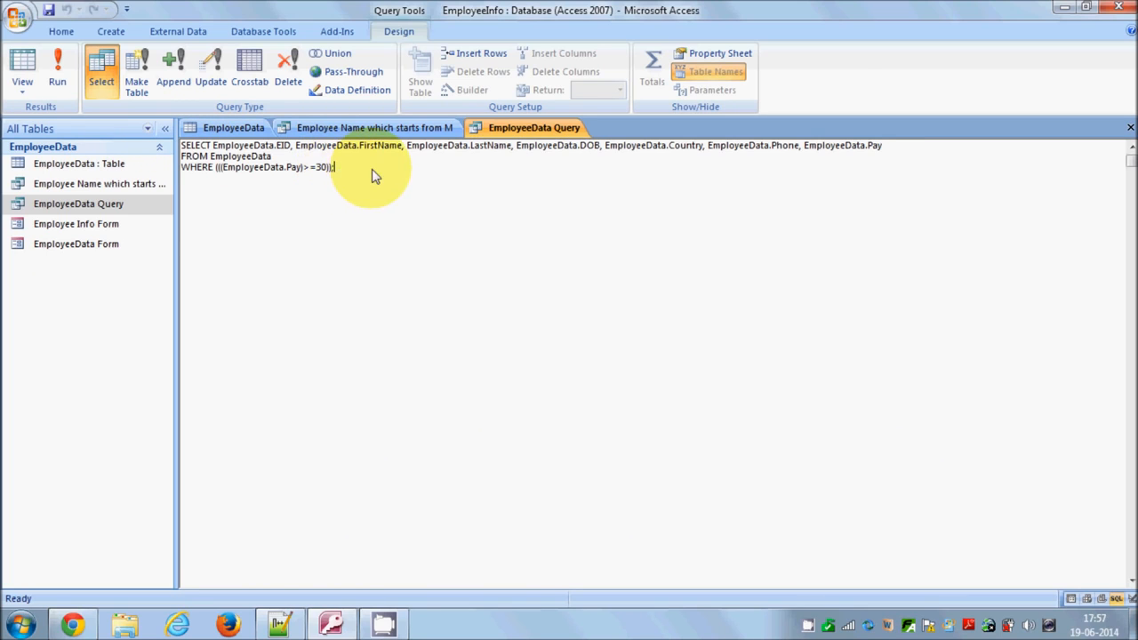
drag(373, 175, 174, 144)
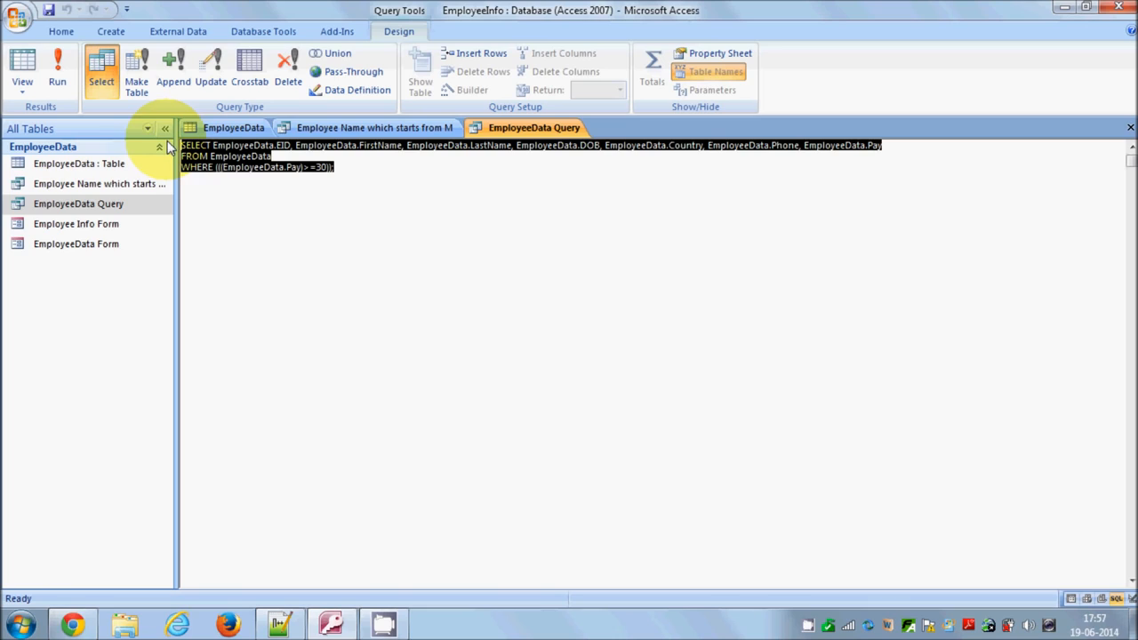
click(346, 175)
drag(348, 175, 172, 148)
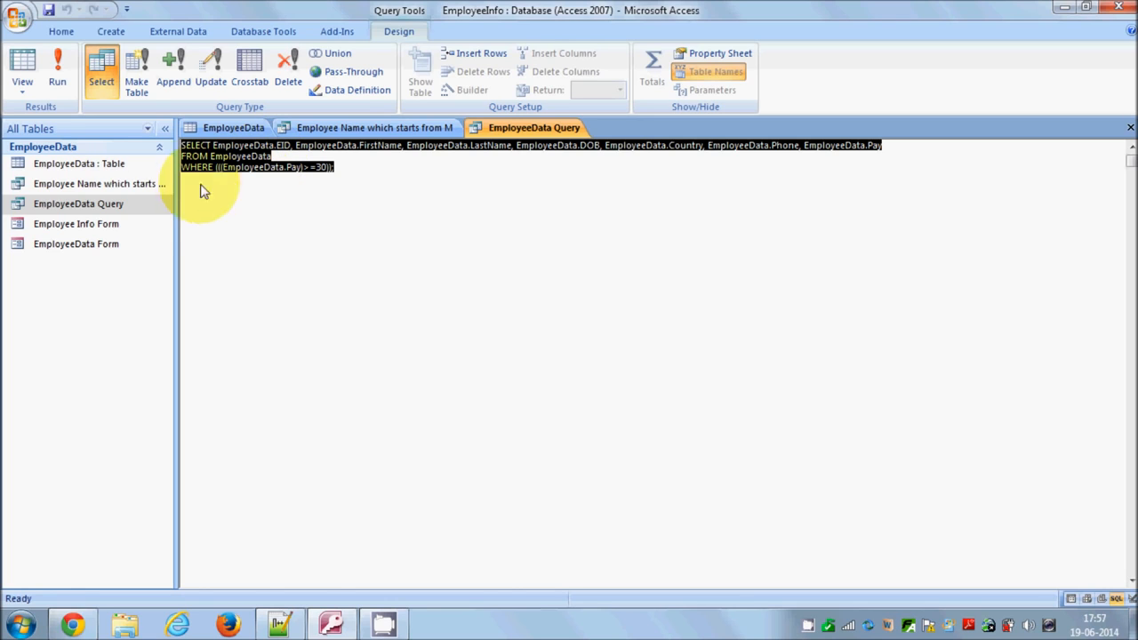
Step: Check the query's records in Datasheet View, return to SQL View and review the SELECT, FROM and WHERE clauses
click(29, 86)
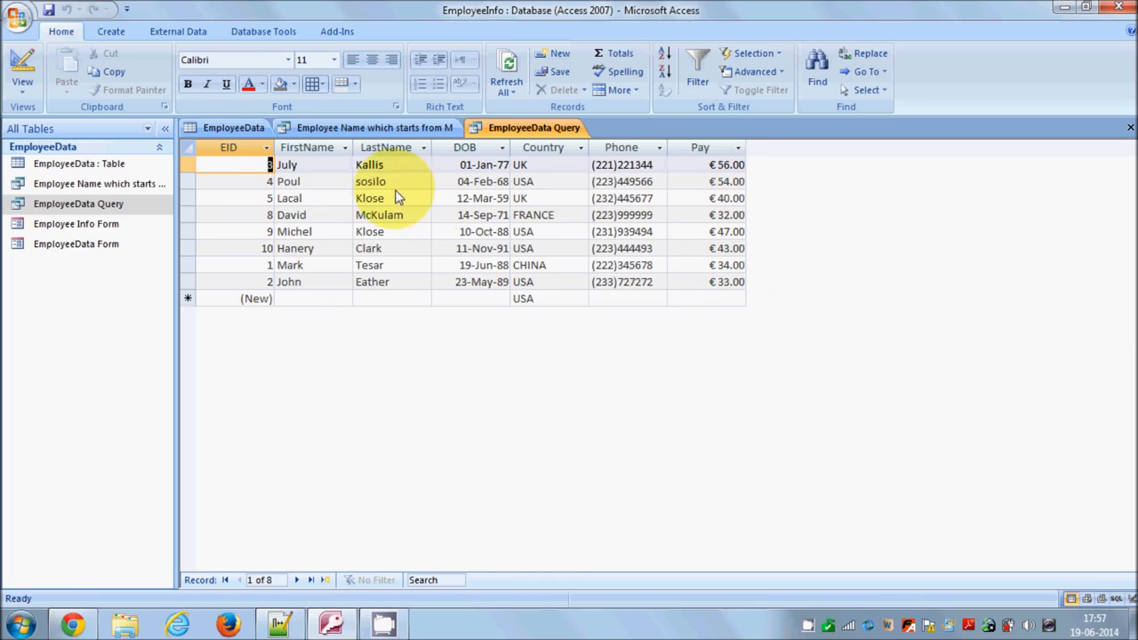
click(27, 87)
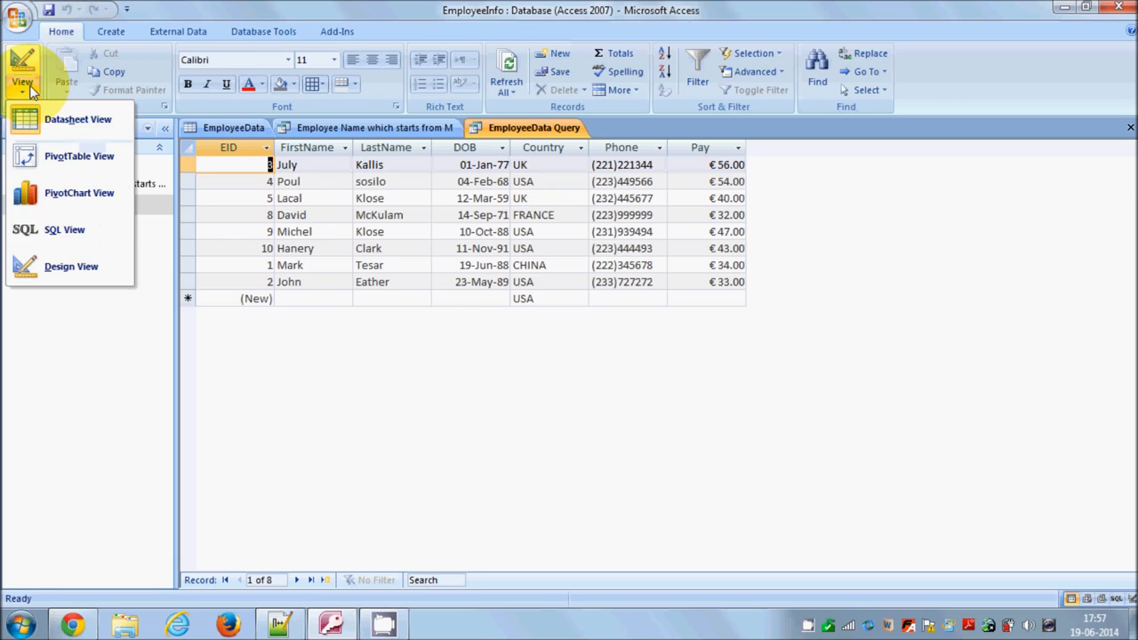
click(68, 233)
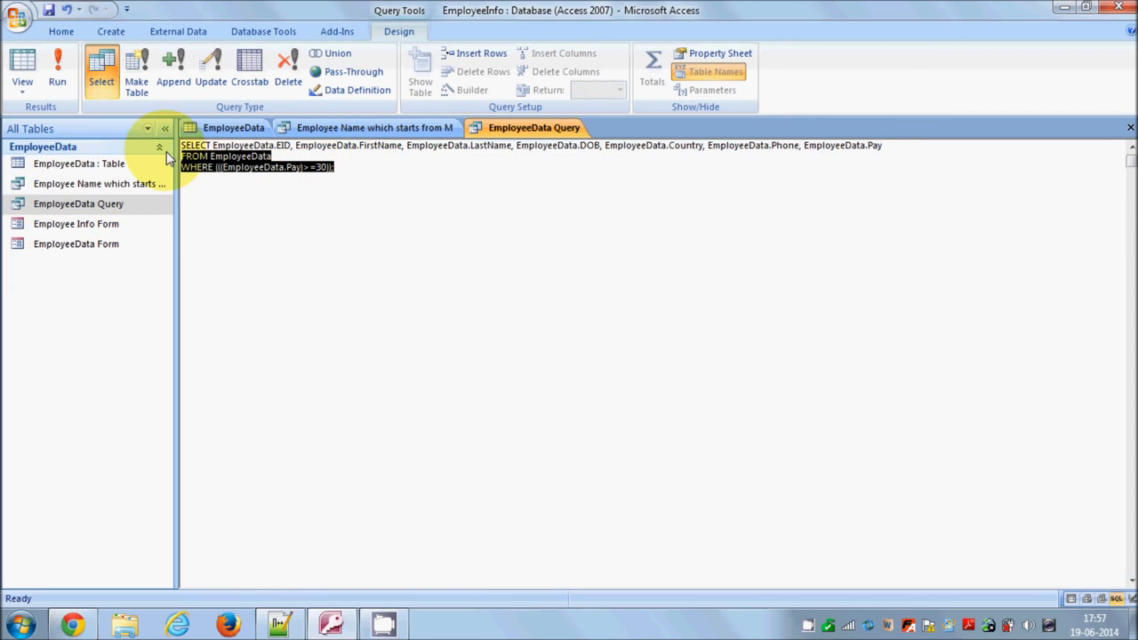
click(341, 168)
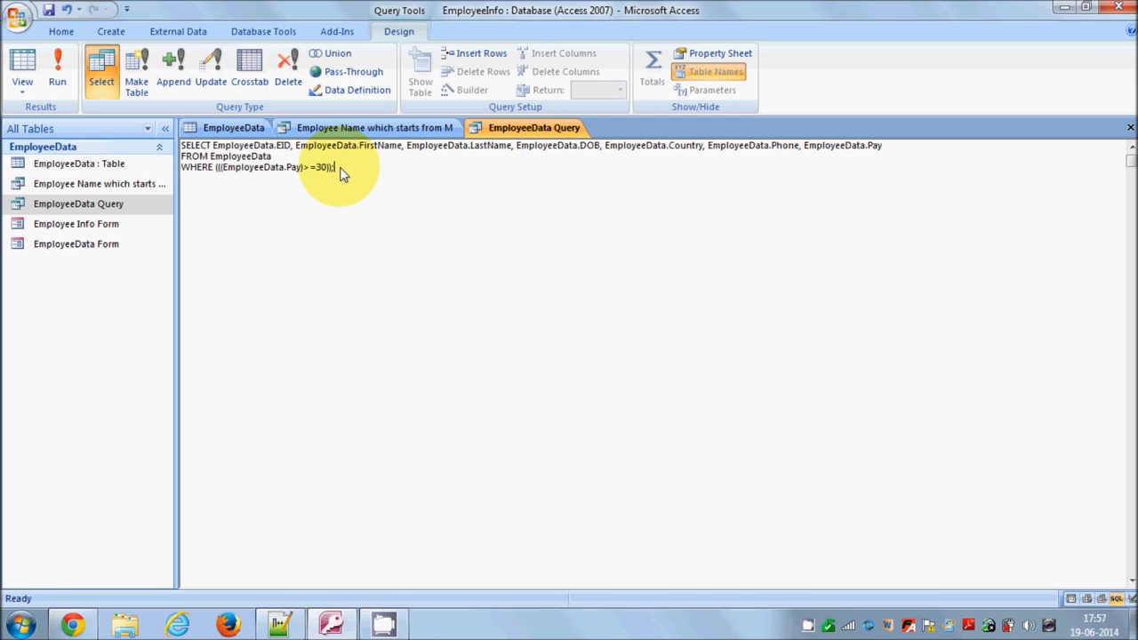
drag(362, 169, 184, 150)
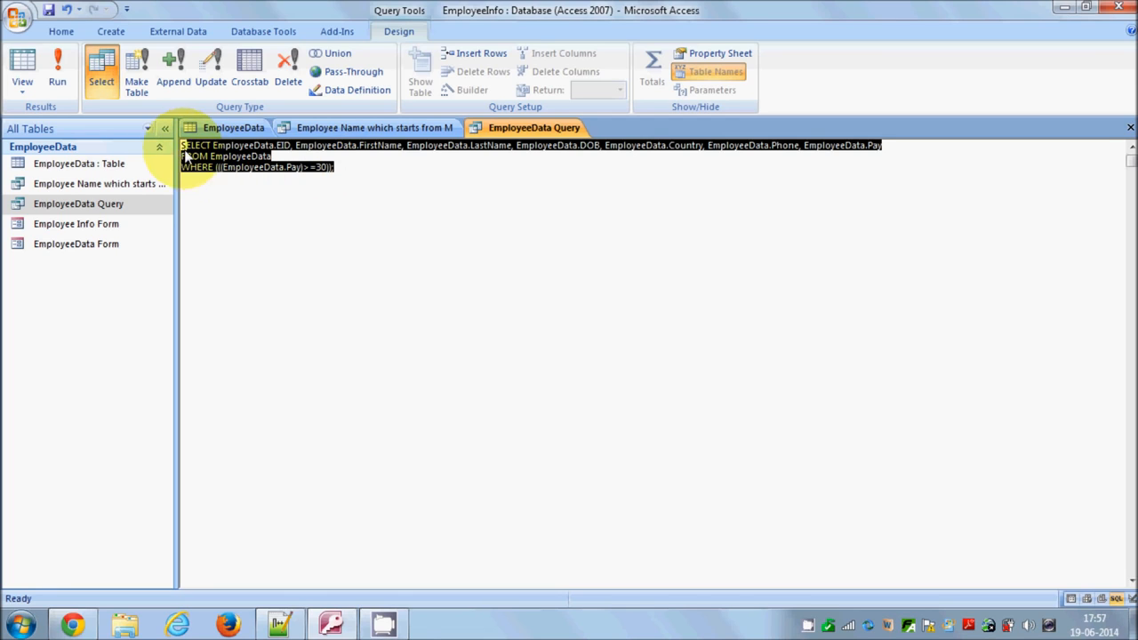
click(341, 168)
drag(356, 170, 173, 147)
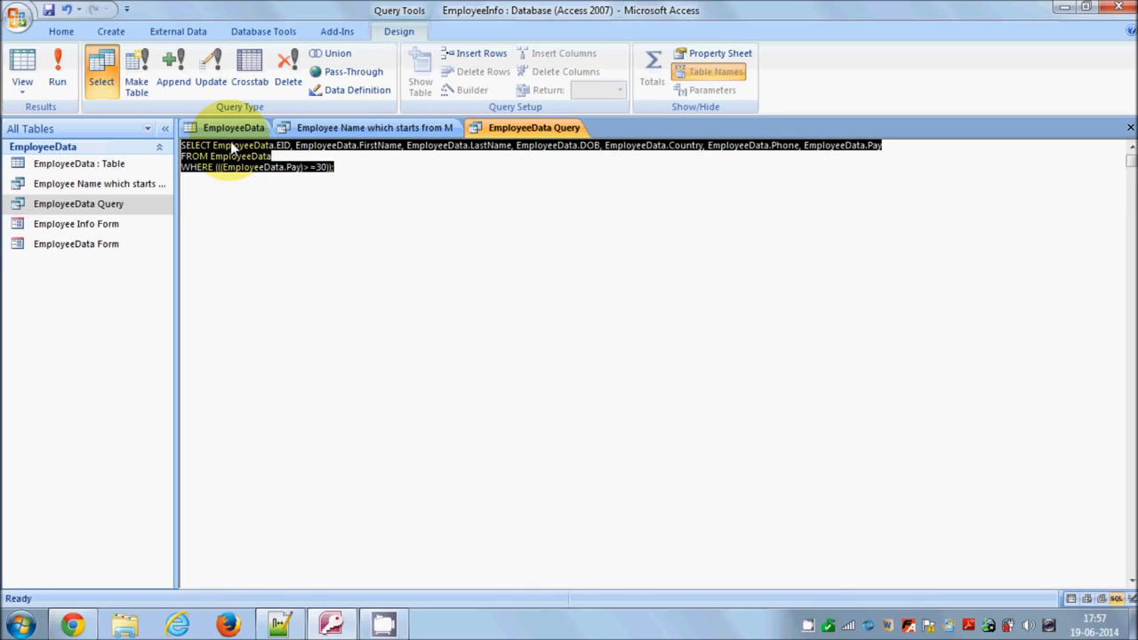
click(342, 174)
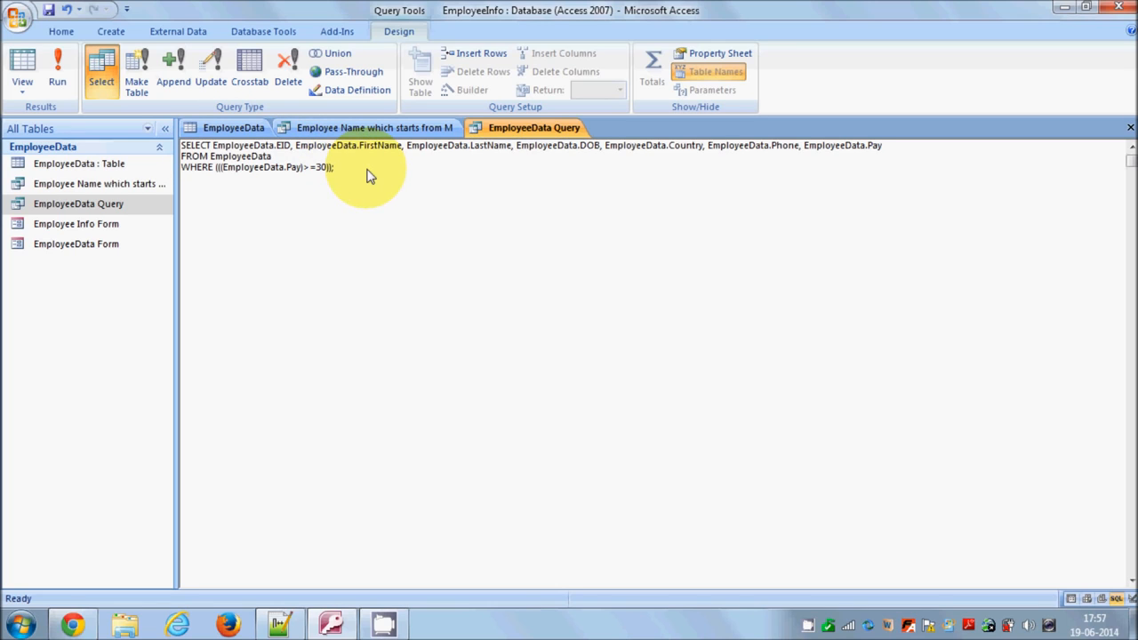
drag(343, 172, 180, 147)
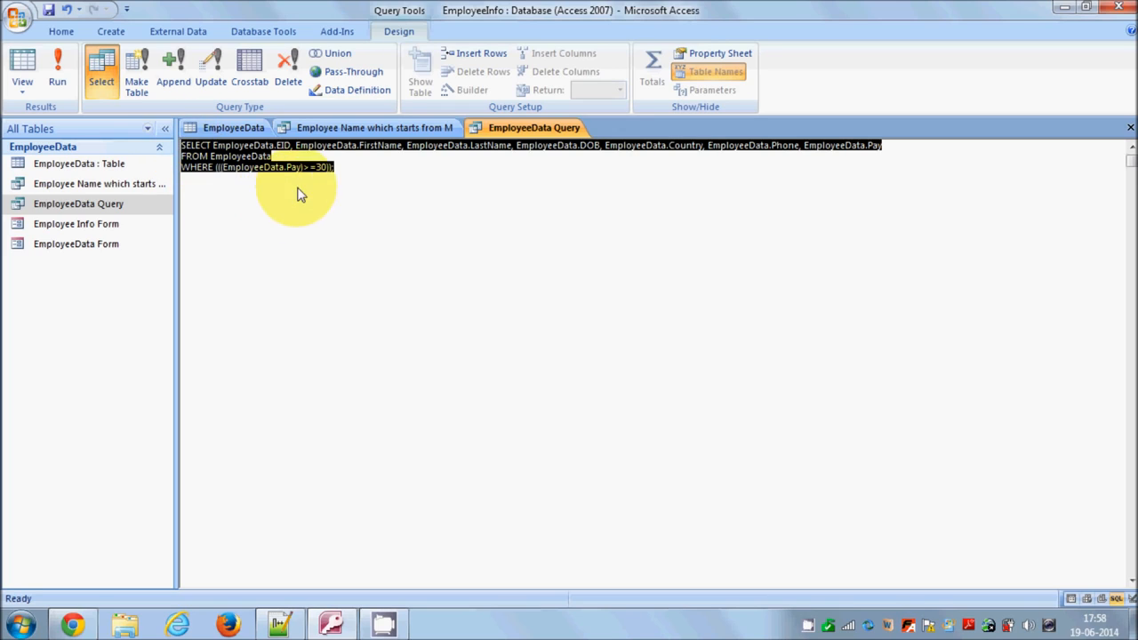
click(365, 176)
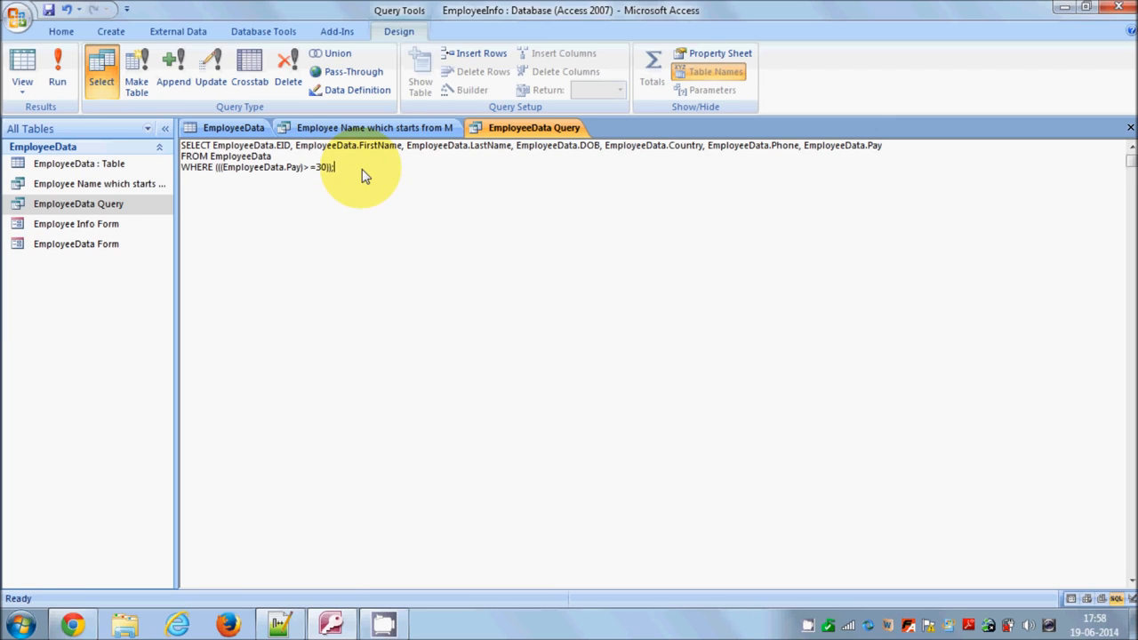
Step: Compare the Pay criterion in Design View with the query's SQL statement, ending in Design View
click(22, 85)
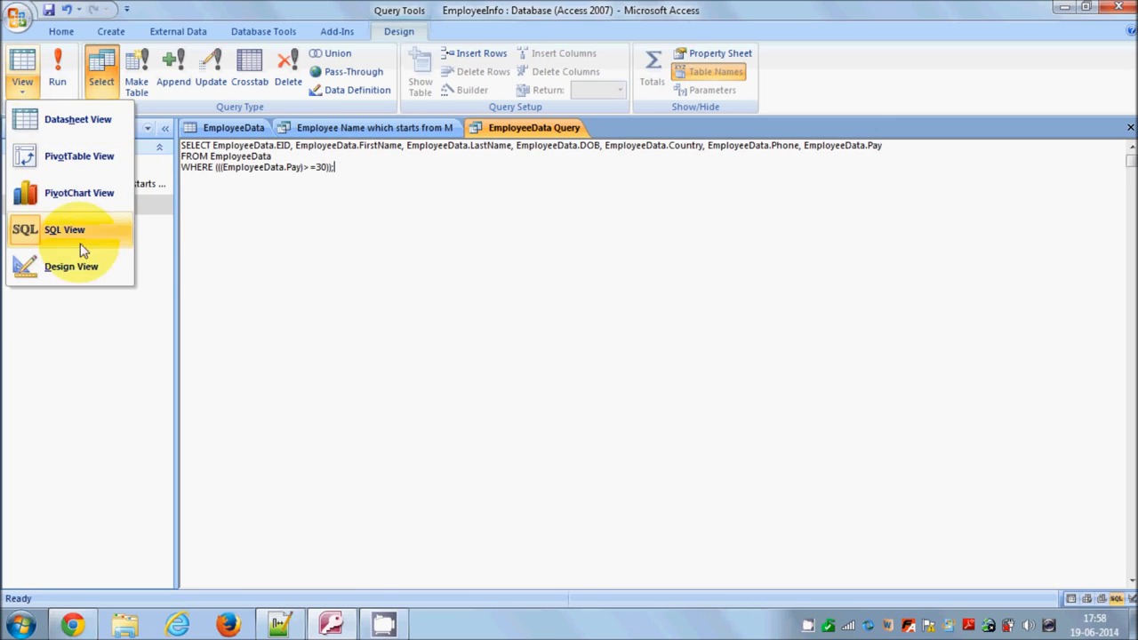
click(63, 265)
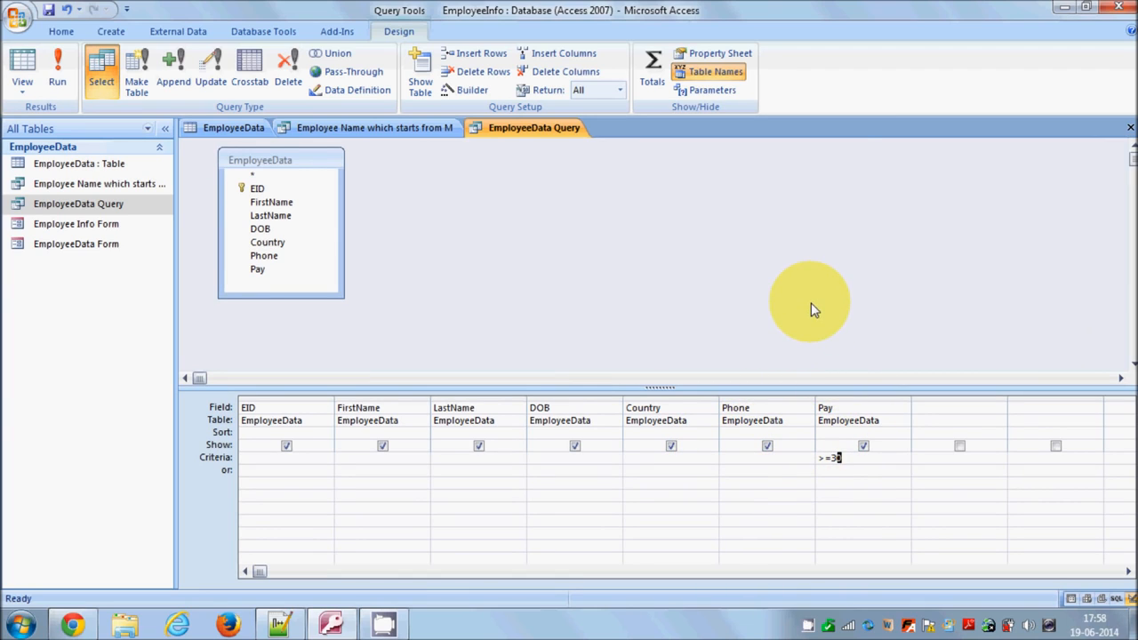
click(849, 347)
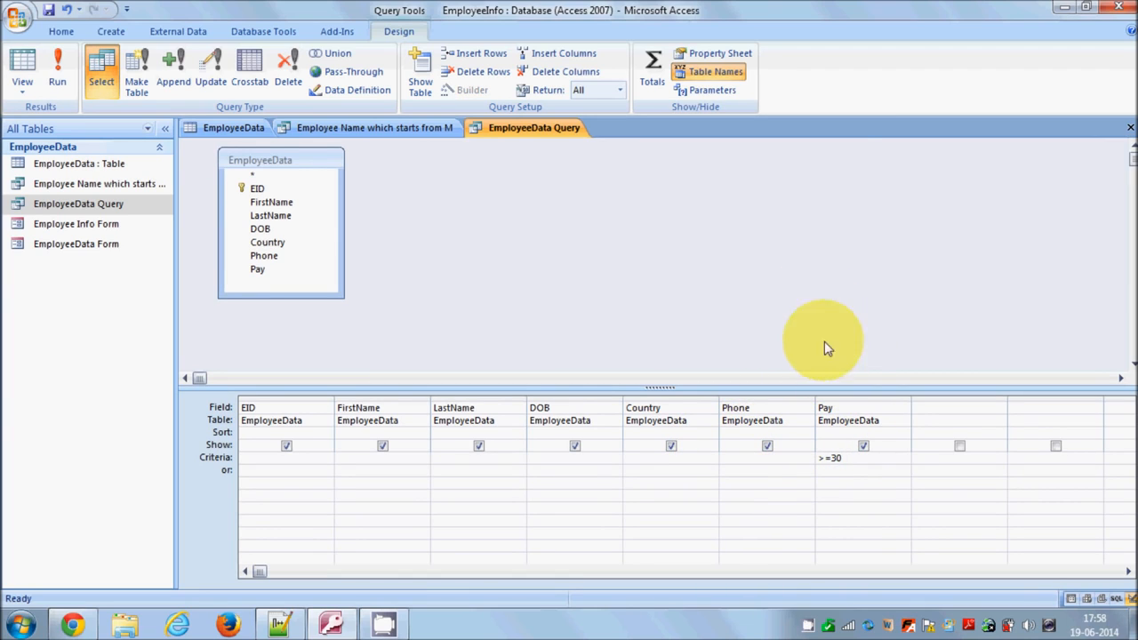
click(22, 85)
click(62, 229)
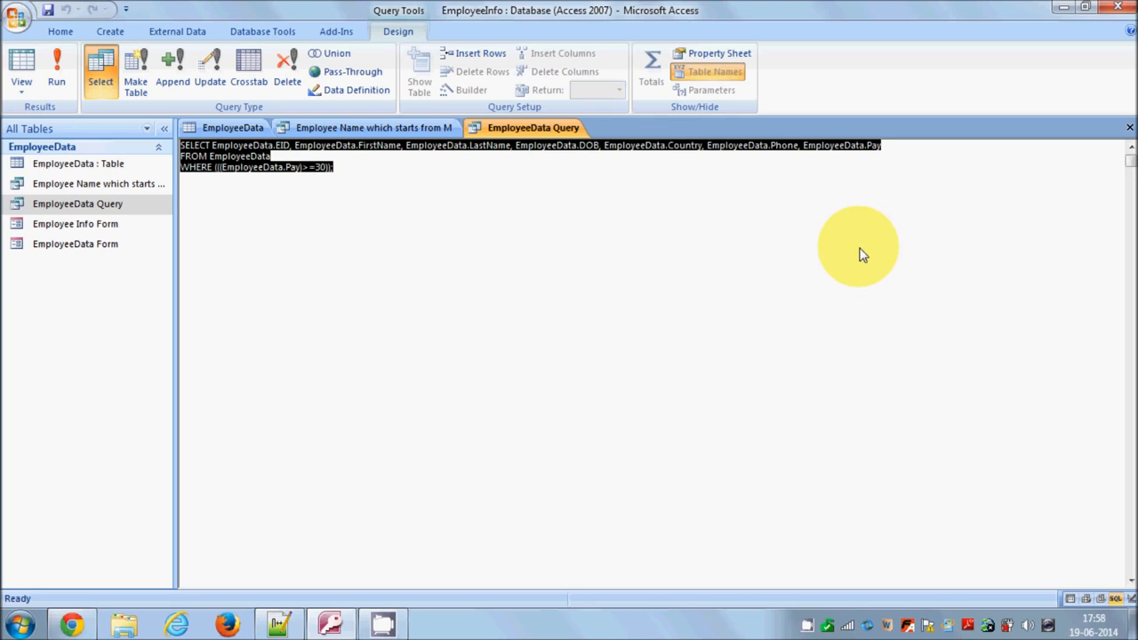
click(23, 82)
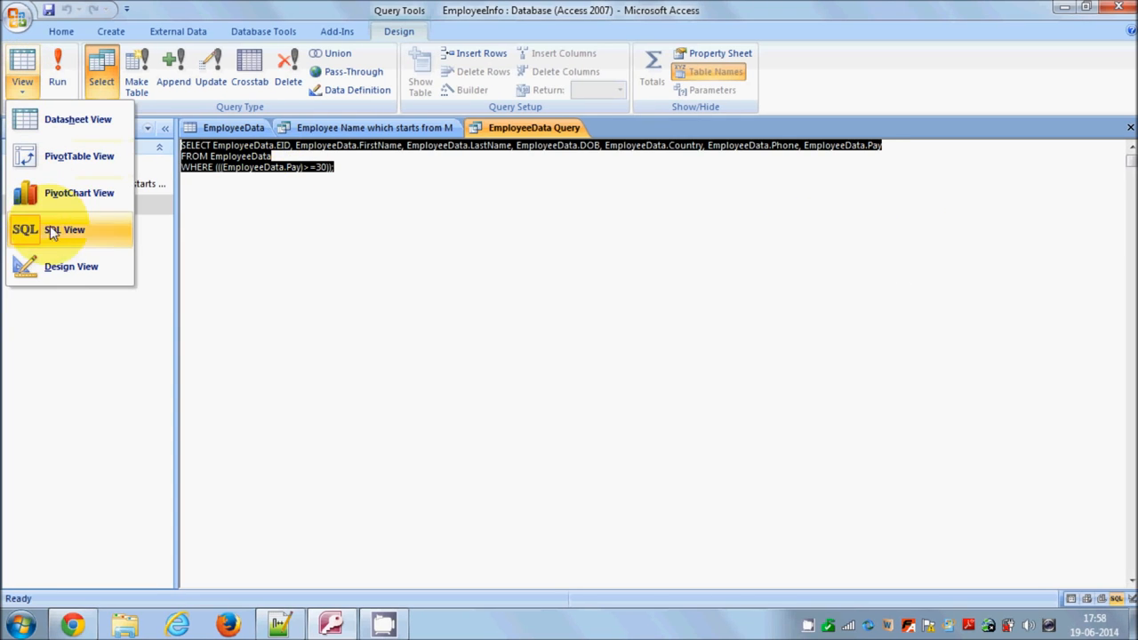
click(73, 271)
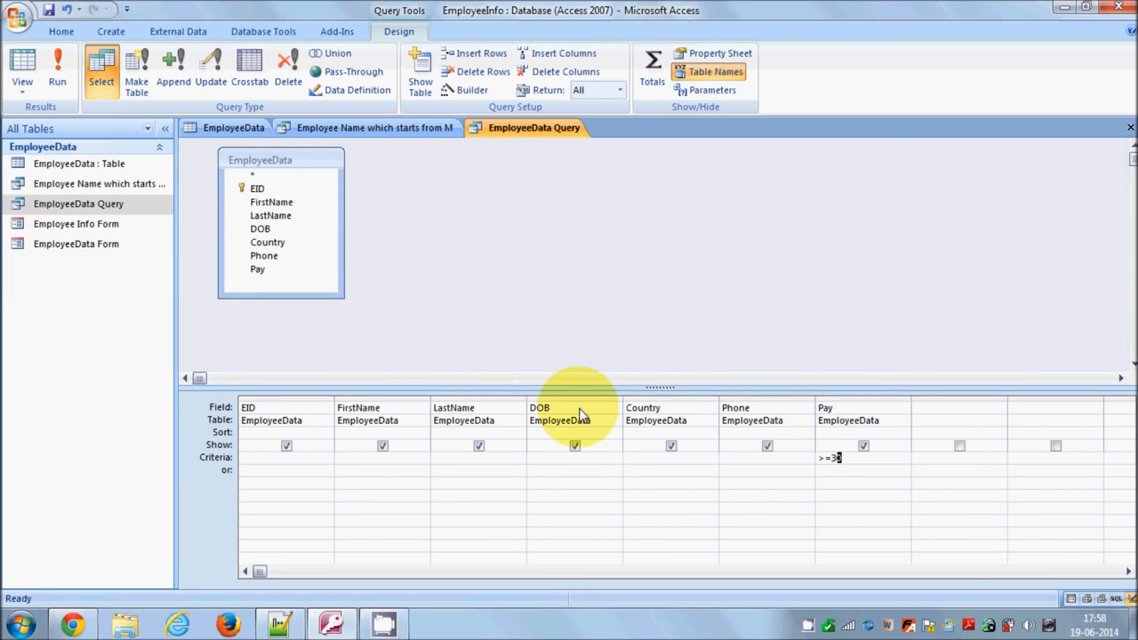
double_click(827, 409)
right_click(850, 411)
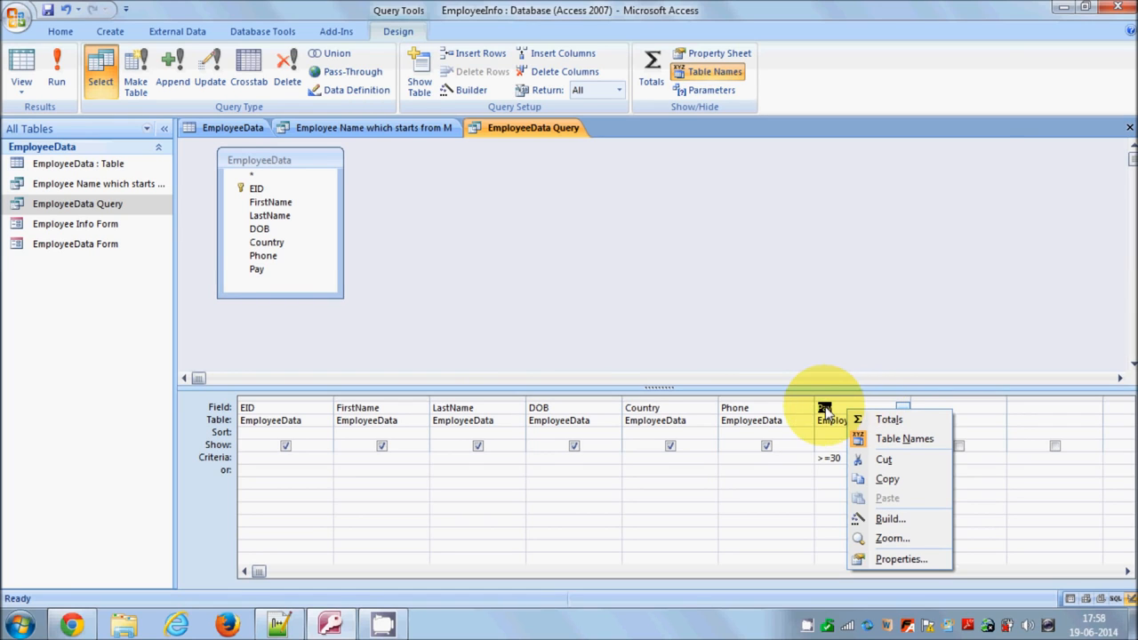
click(688, 634)
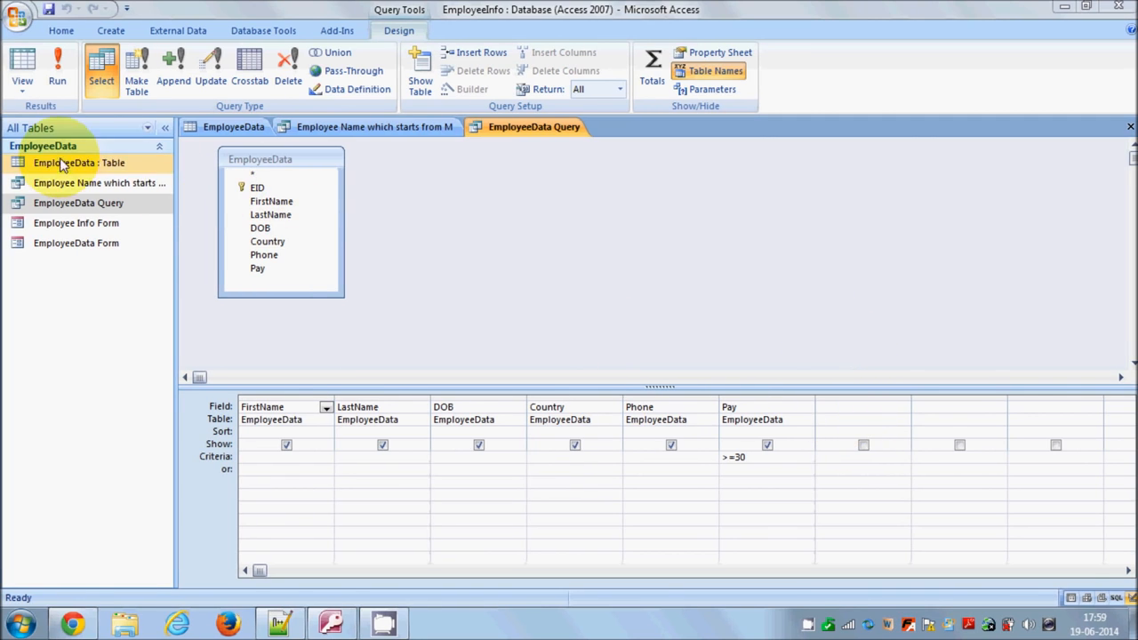
Step: Open the Expression Builder for the empty query field next to Pay
click(863, 411)
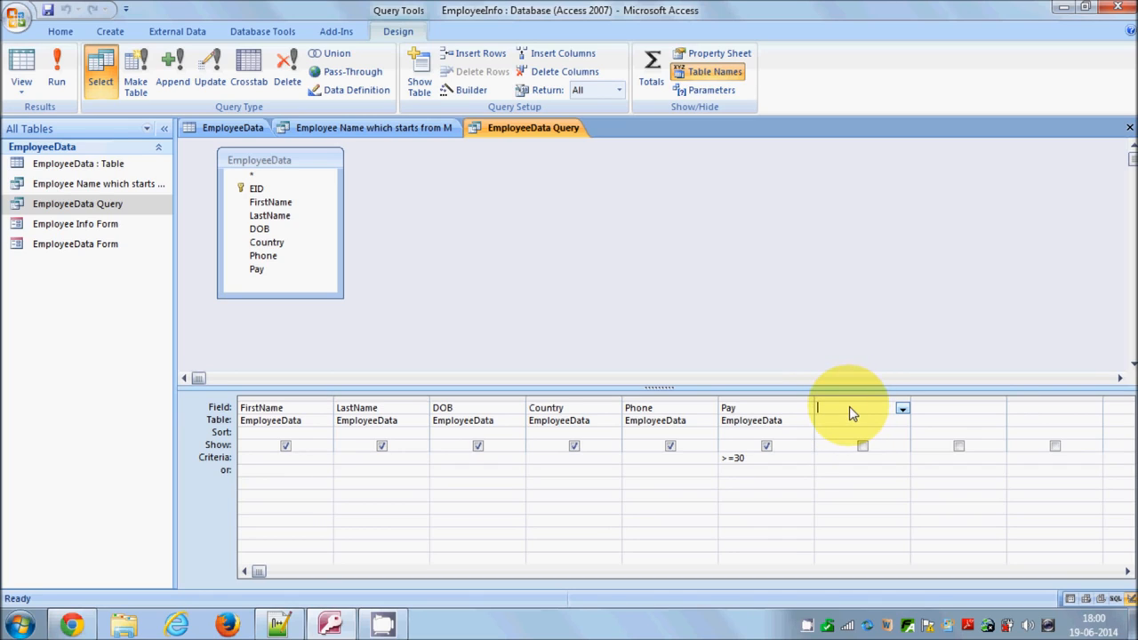
click(902, 409)
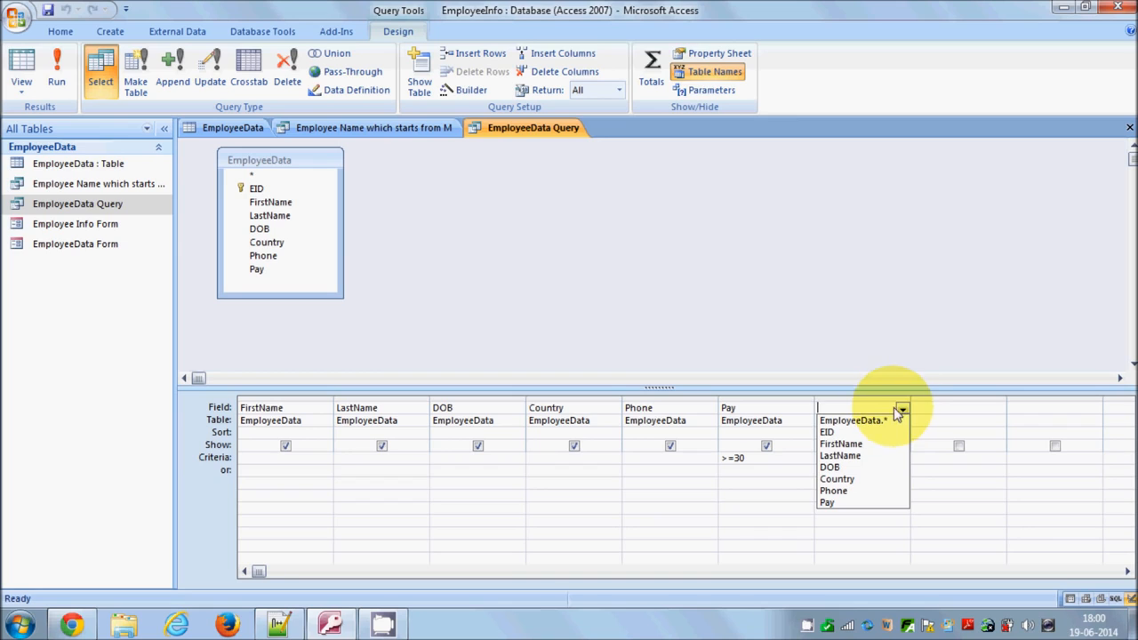
click(876, 402)
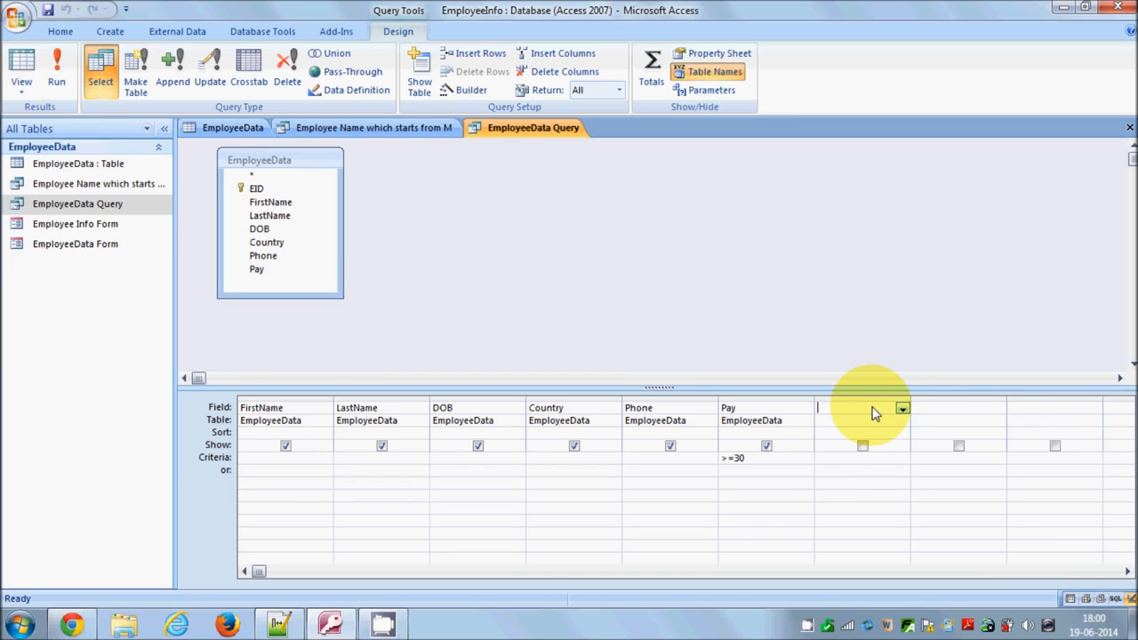
right_click(873, 413)
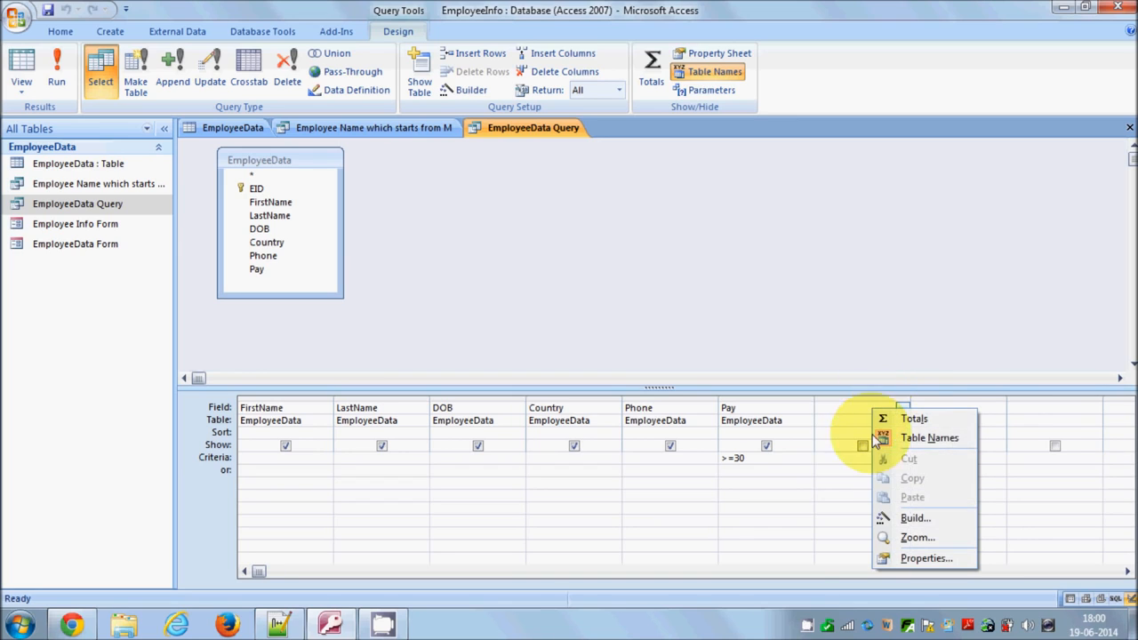
click(909, 518)
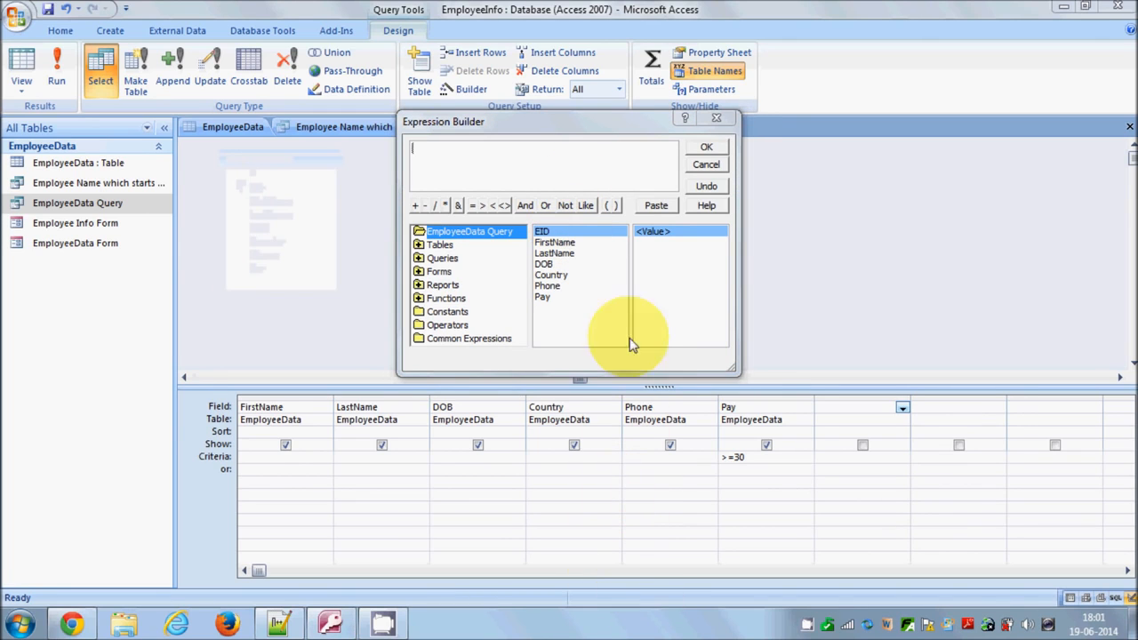
Step: Enter the calculated field expression Bonus:([Pay]*50) in the Expression Builder
click(449, 157)
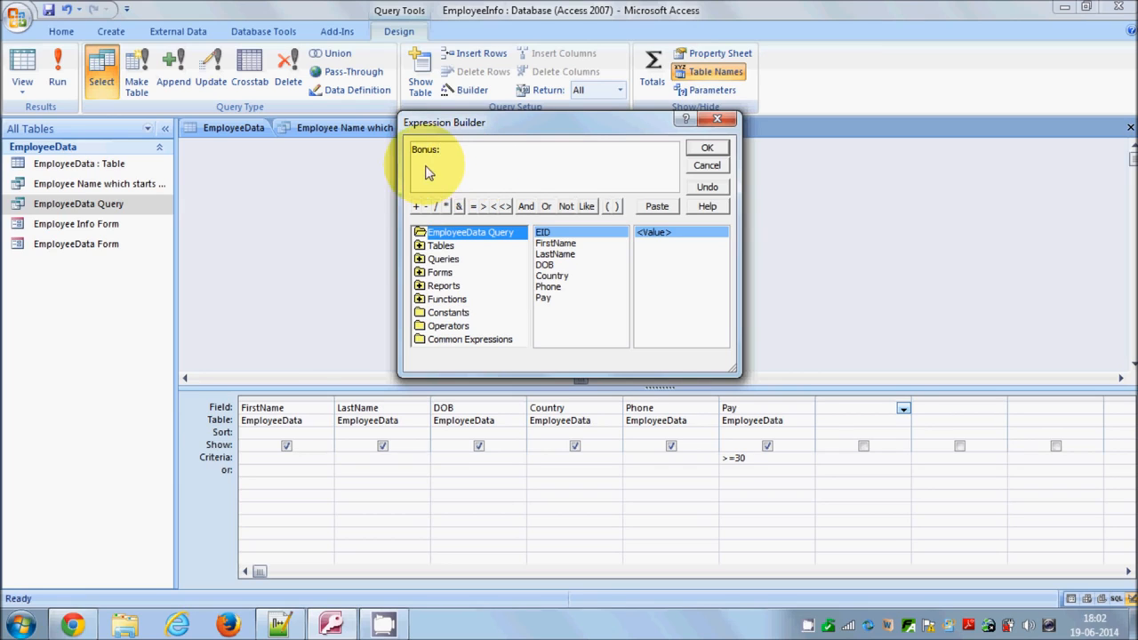
click(442, 151)
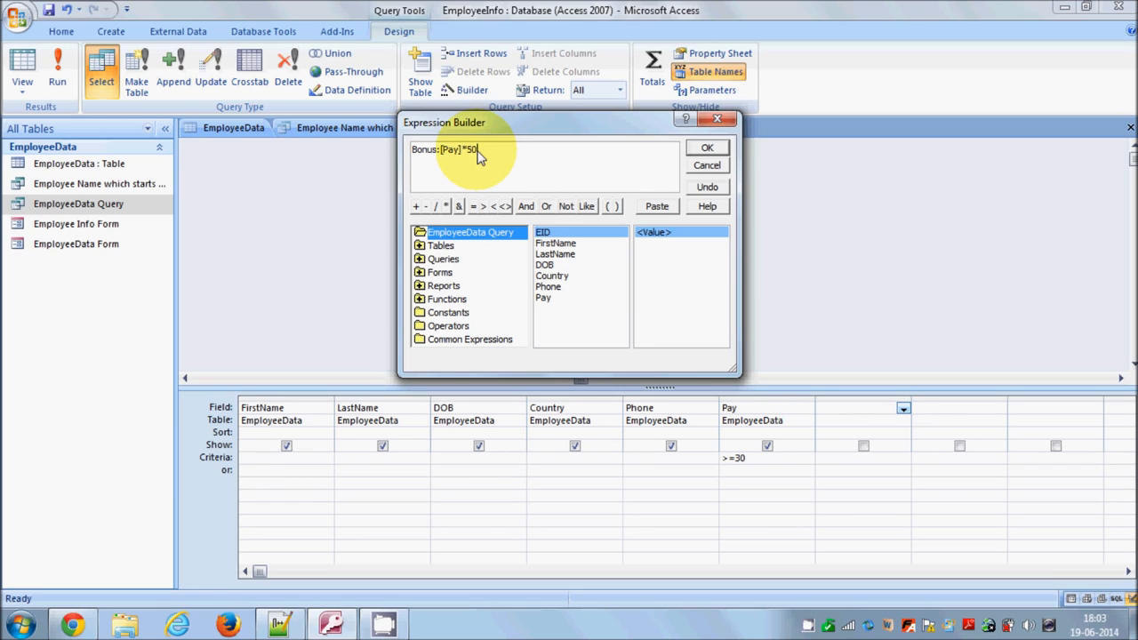
drag(478, 150, 441, 152)
click(498, 151)
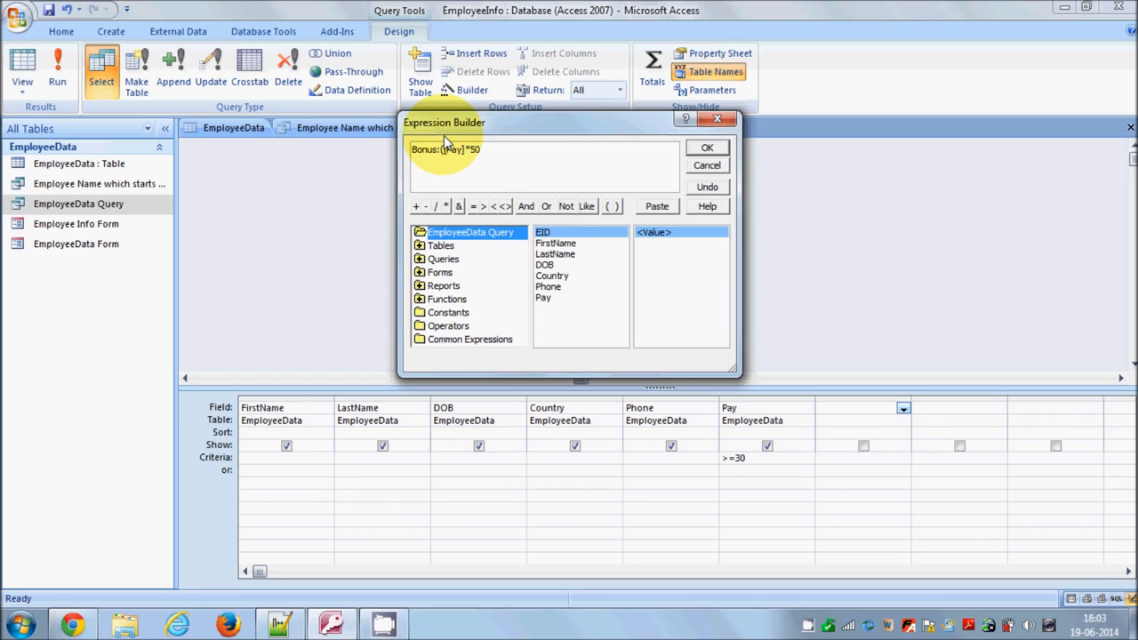
text())
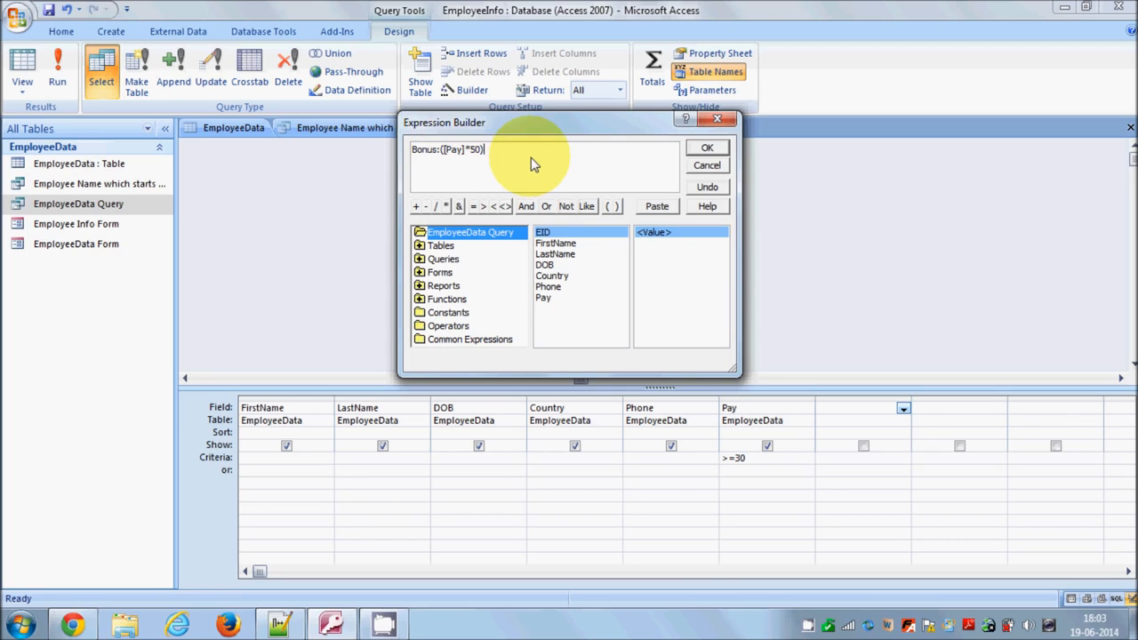
Step: Copy the whole Bonus expression and paste it into the blank document in Notepad++
drag(521, 157, 416, 155)
key(ctrl+c)
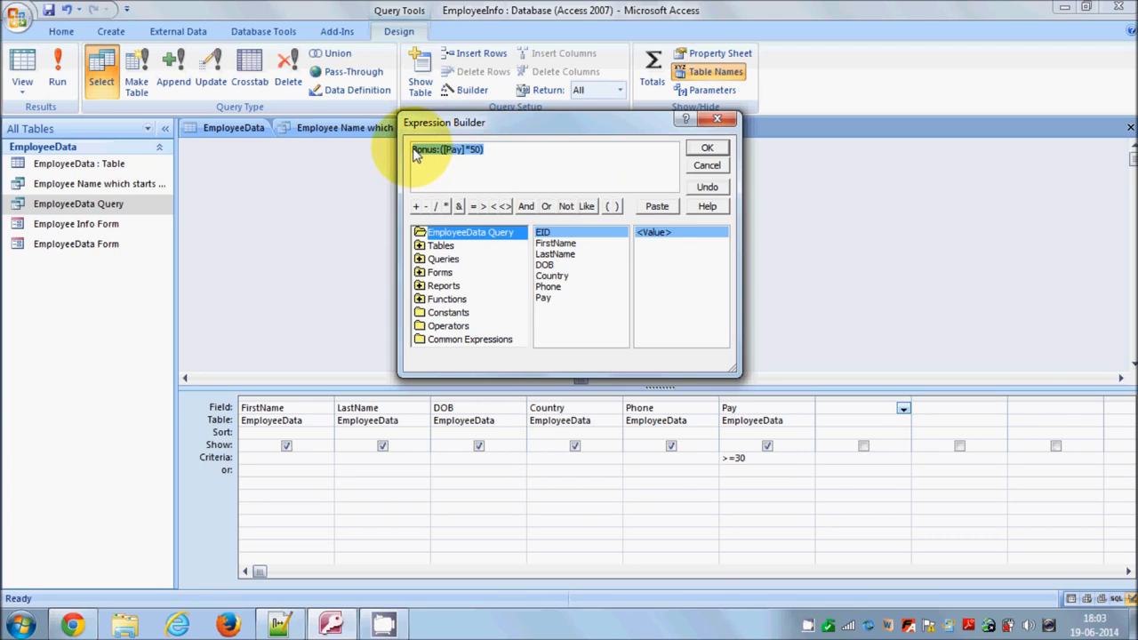
click(278, 622)
key(ctrl+v)
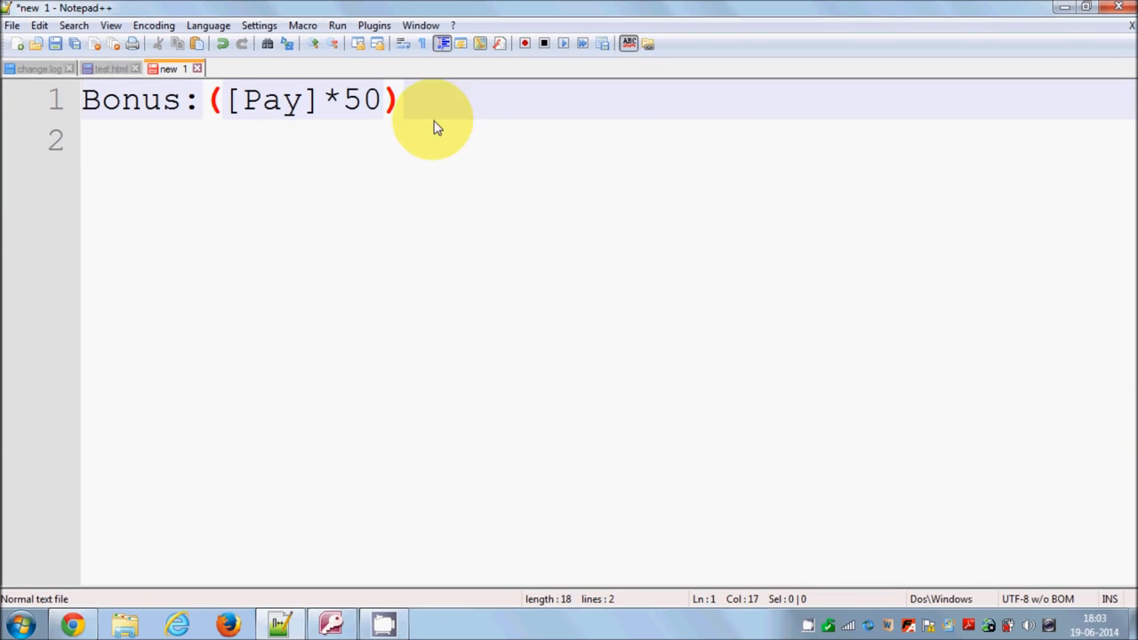
Step: Examine the pasted expression's Bonus label, [Pay] field reference and multiplication operator, and return to Access
drag(396, 101, 89, 114)
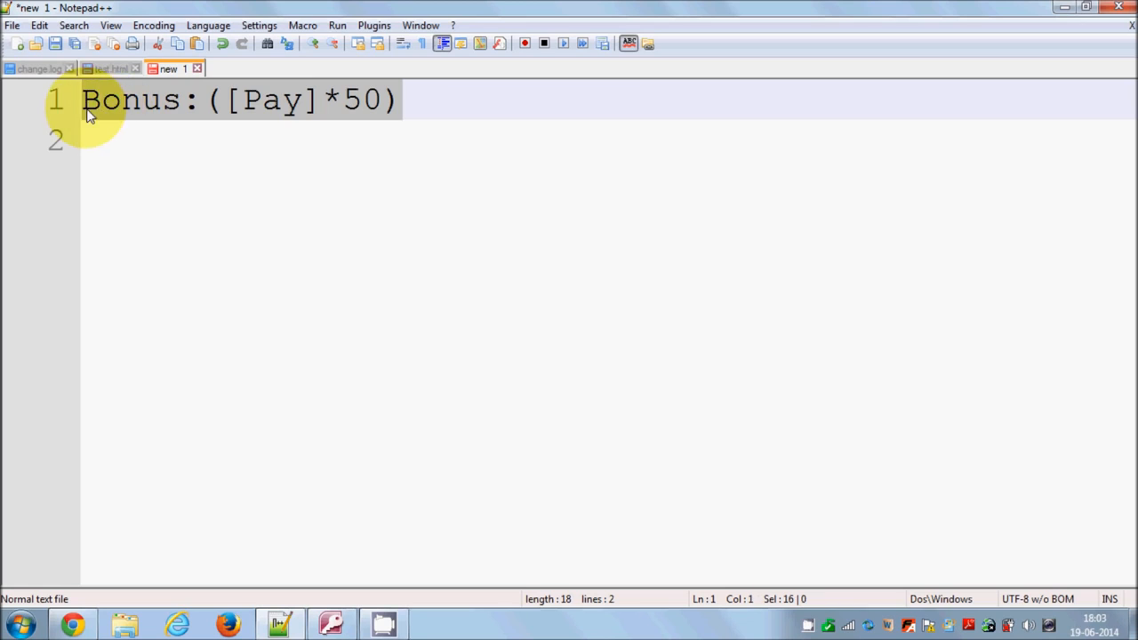
click(205, 107)
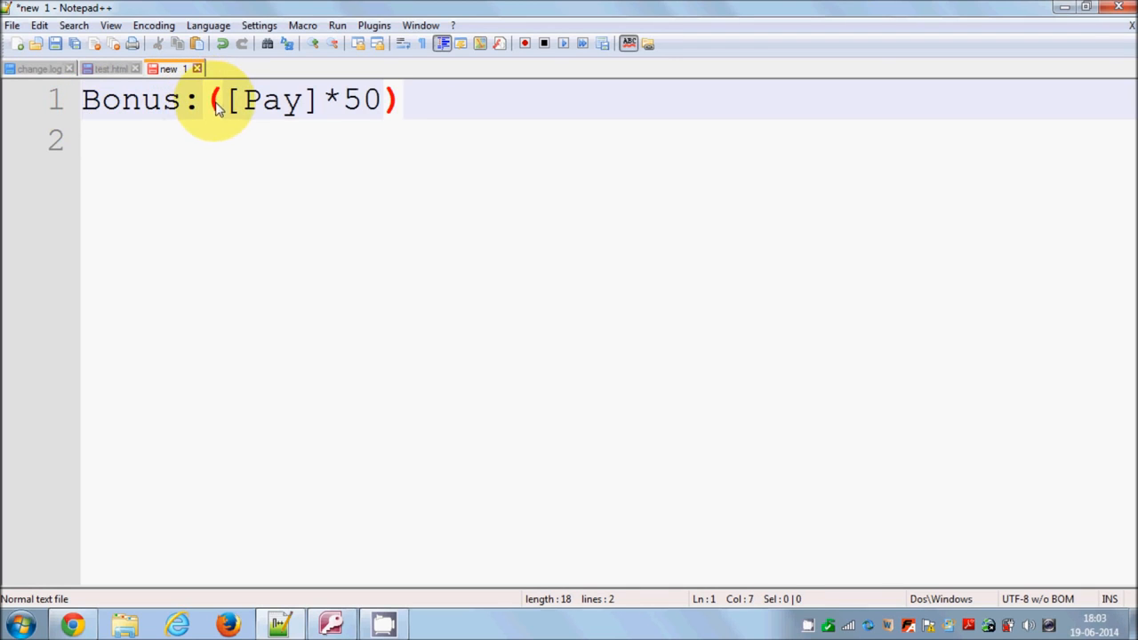
double_click(256, 101)
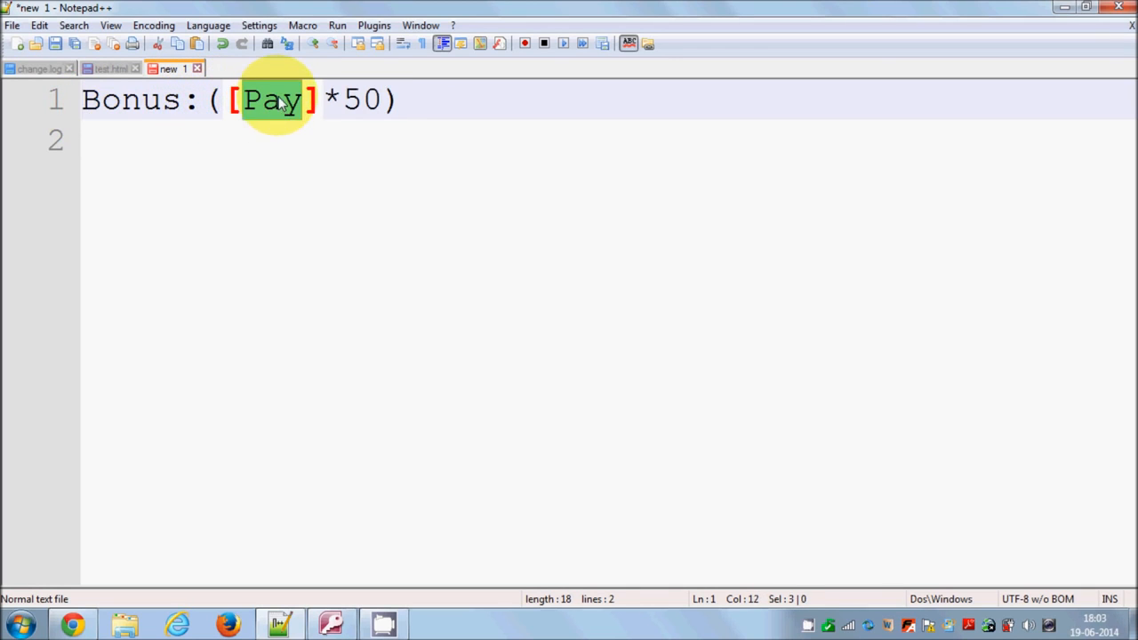
click(332, 98)
drag(403, 99, 61, 120)
click(331, 625)
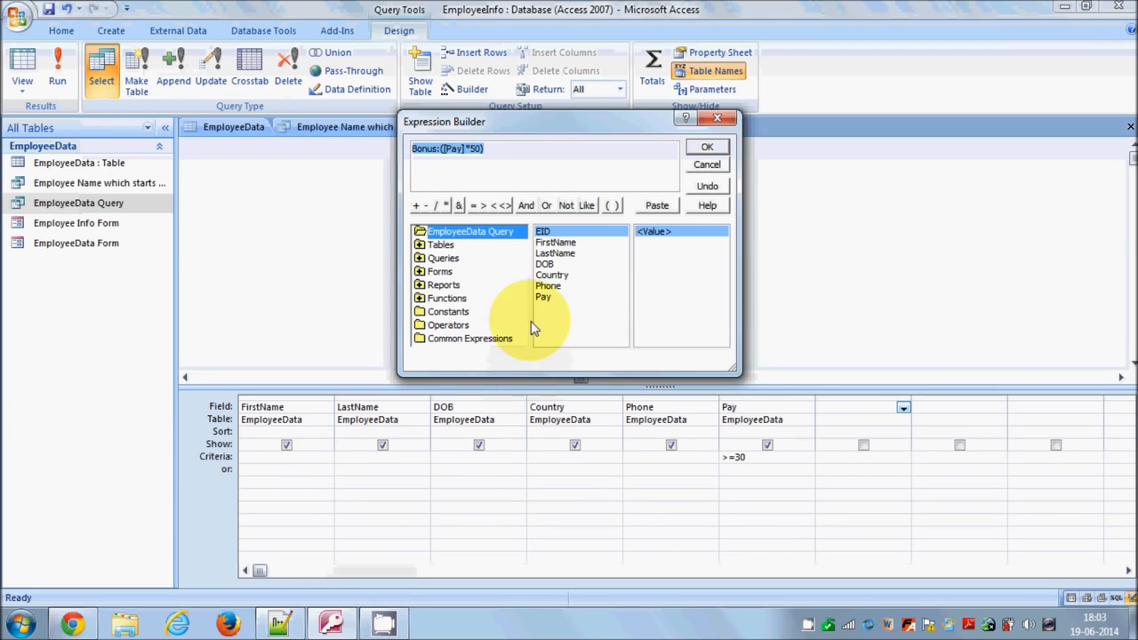
Step: Apply the Bonus expression to the query field, check it in the design grid and run the query
click(707, 147)
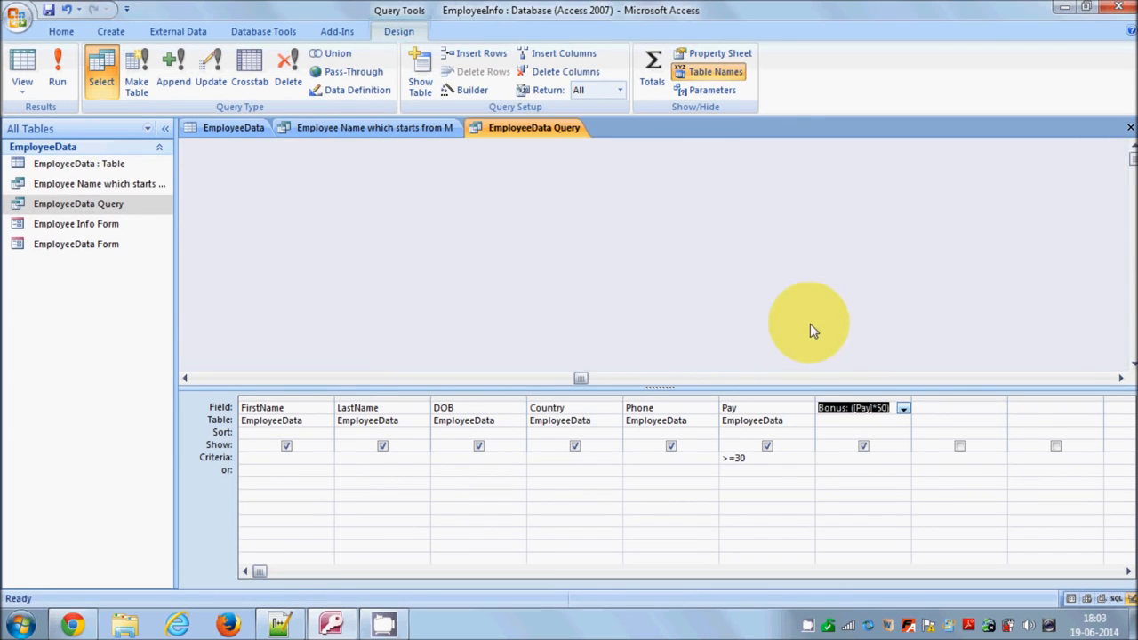
click(849, 410)
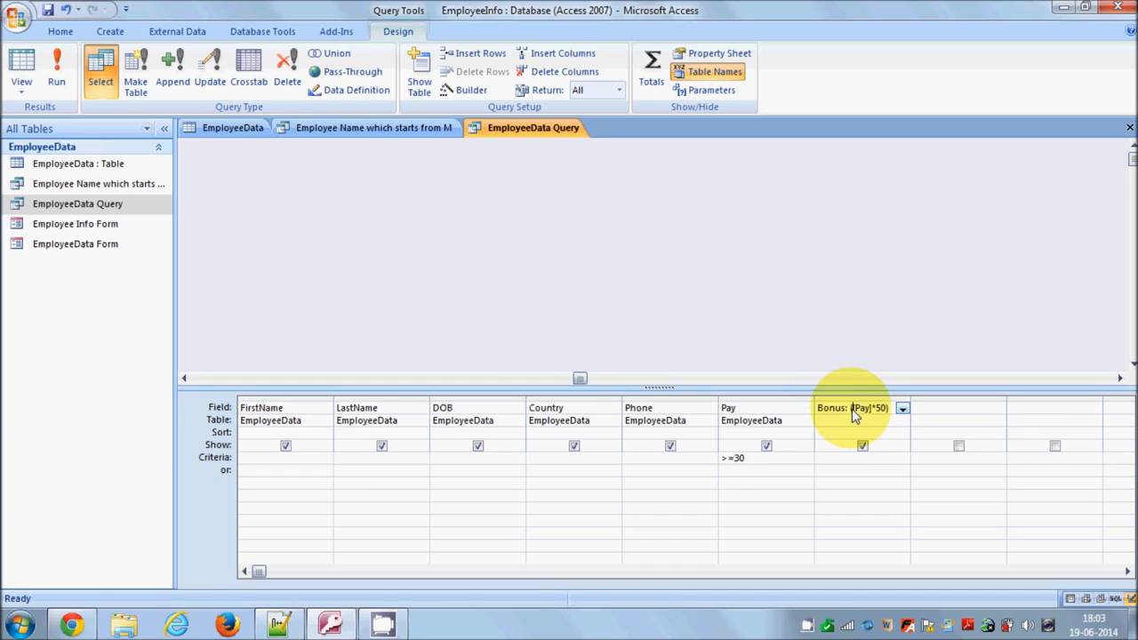
drag(856, 414, 894, 410)
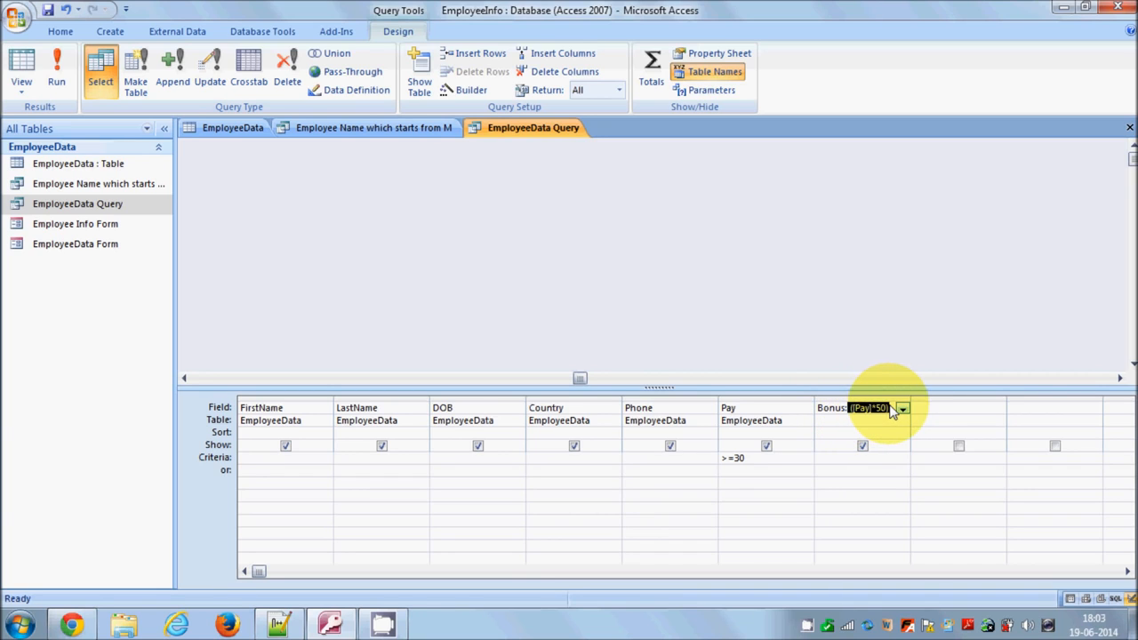
click(57, 74)
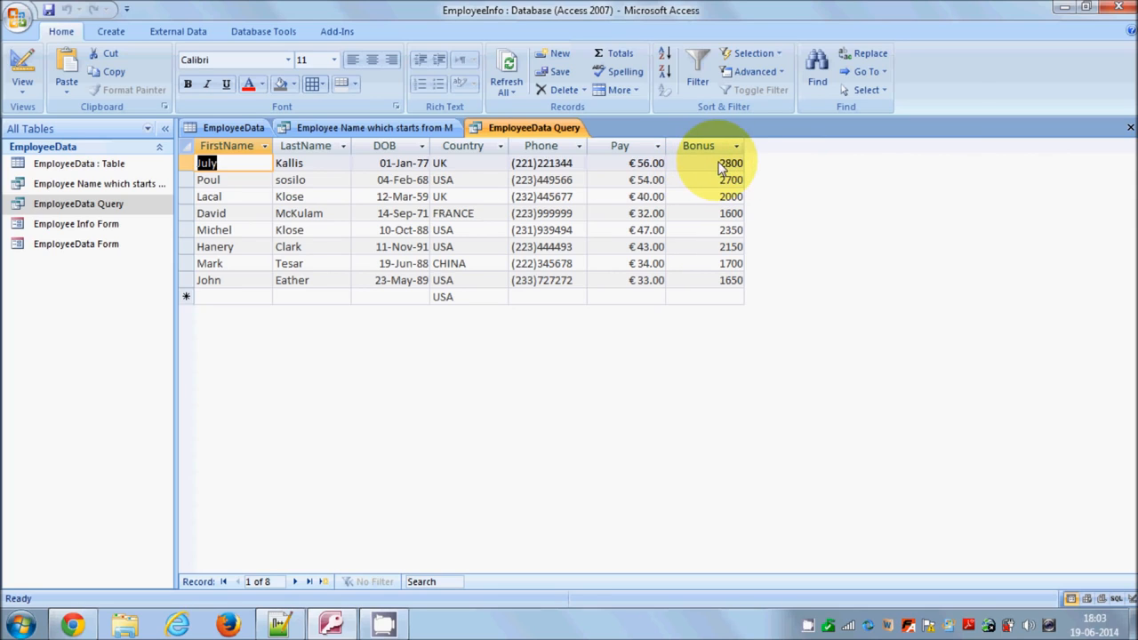
Step: Check the calculated Bonus values of the first two records against their Pay amounts
click(722, 169)
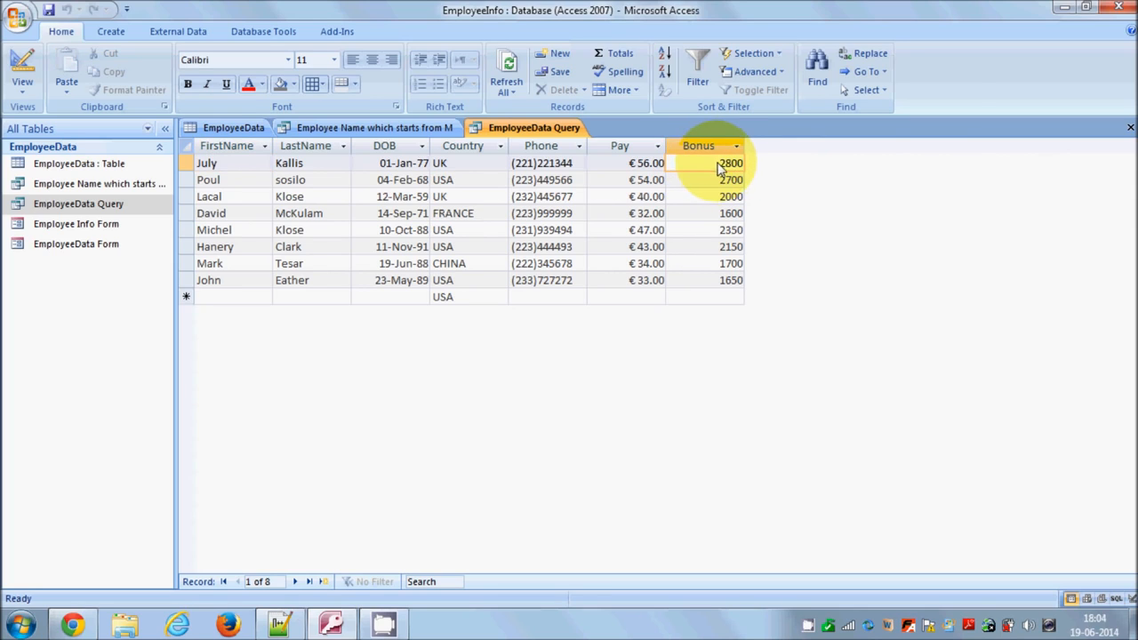
drag(722, 169, 744, 169)
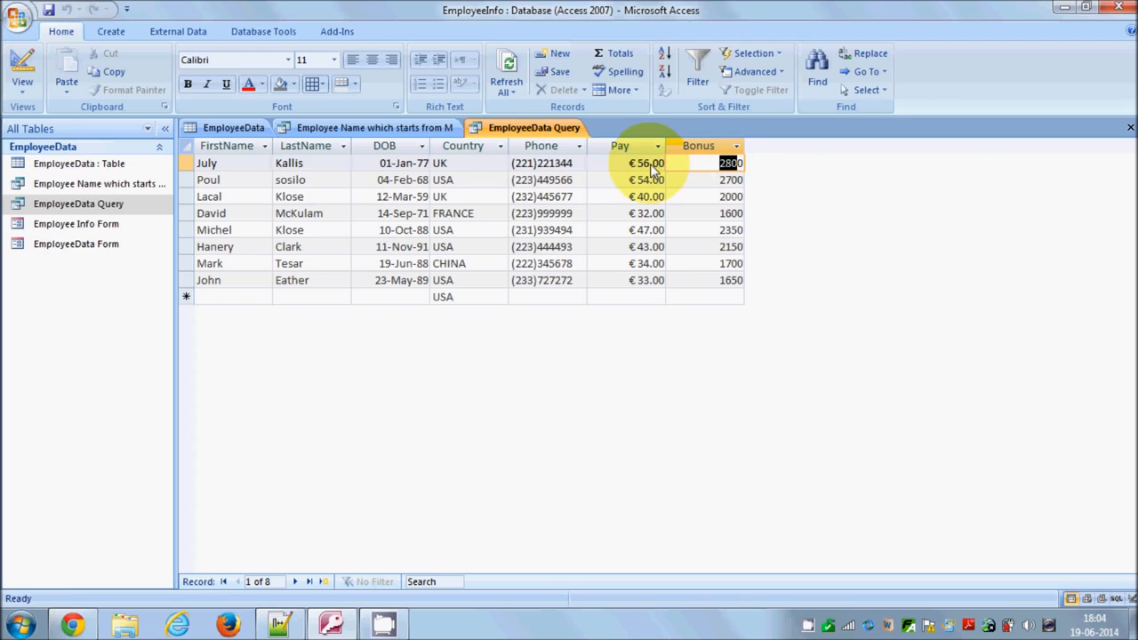
click(724, 166)
drag(734, 170, 745, 169)
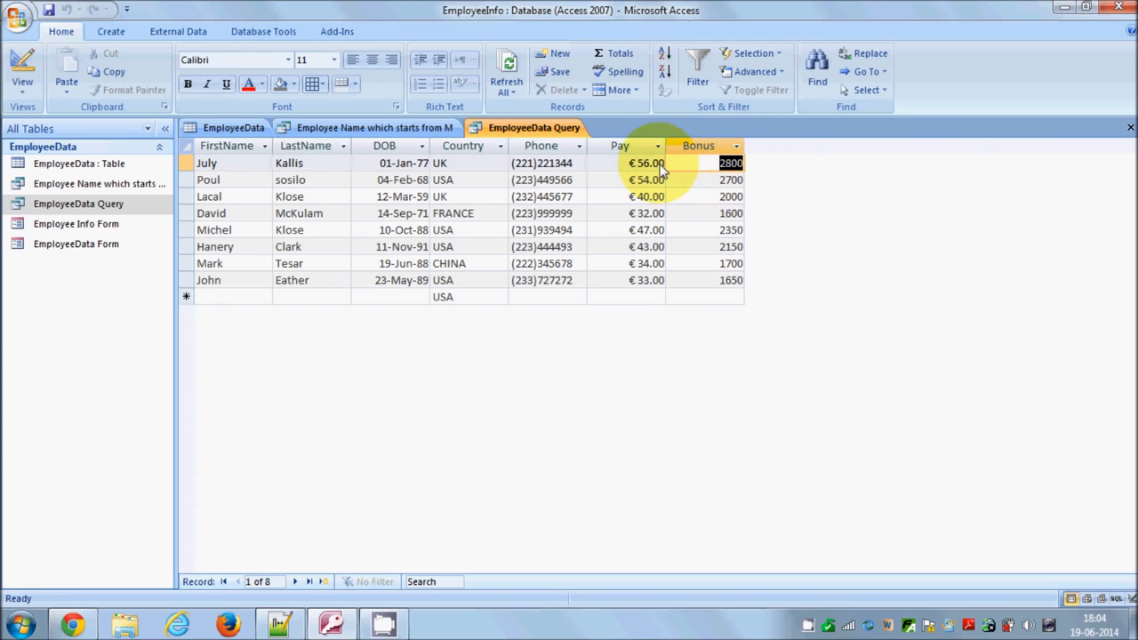
click(713, 184)
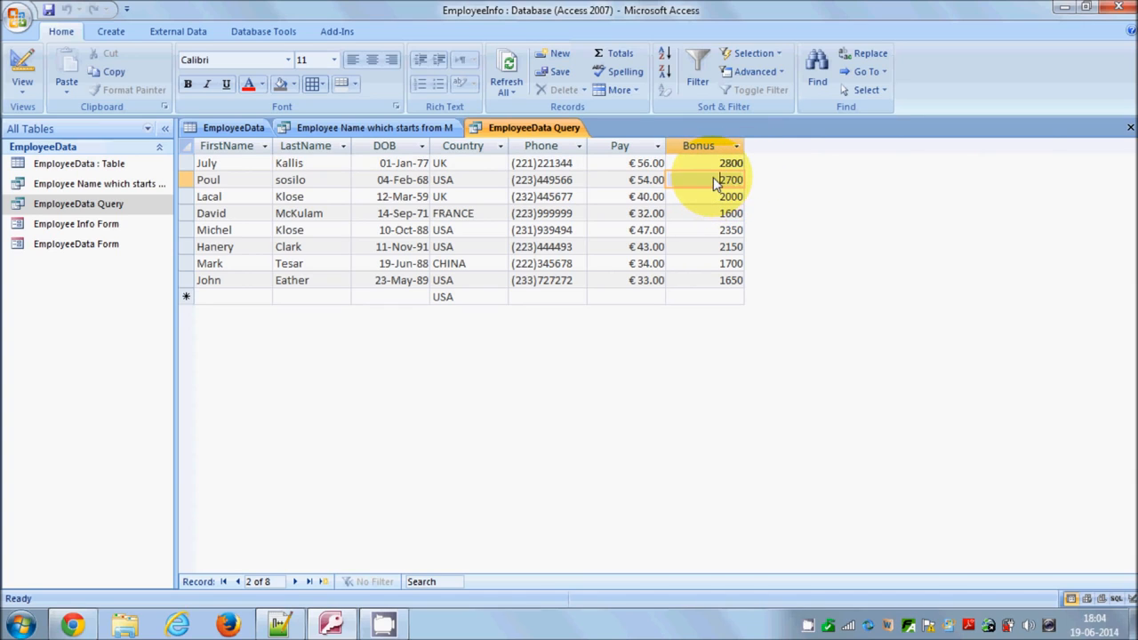
drag(714, 178, 754, 179)
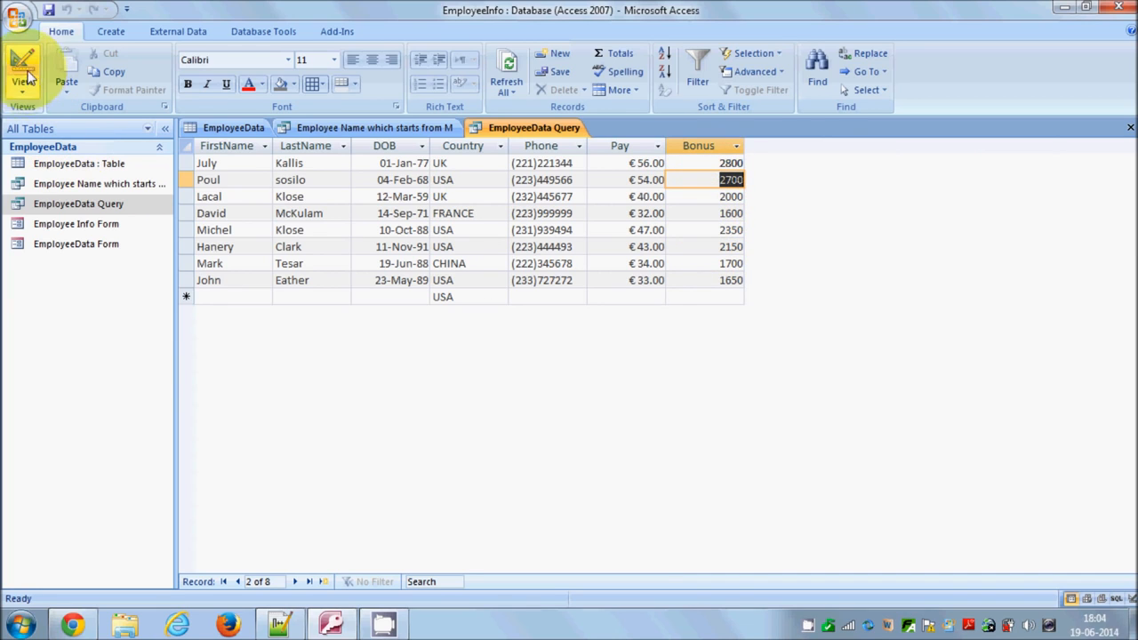
click(478, 626)
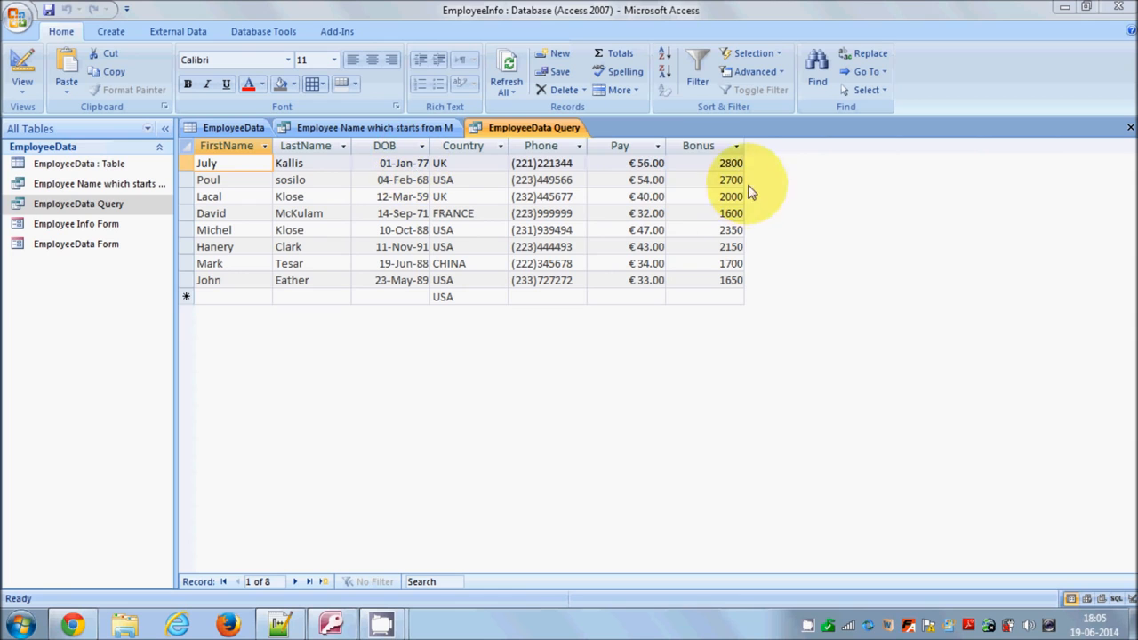
Step: Return the query to Design view and show the properties of the calculated Bonus field
click(24, 64)
click(875, 423)
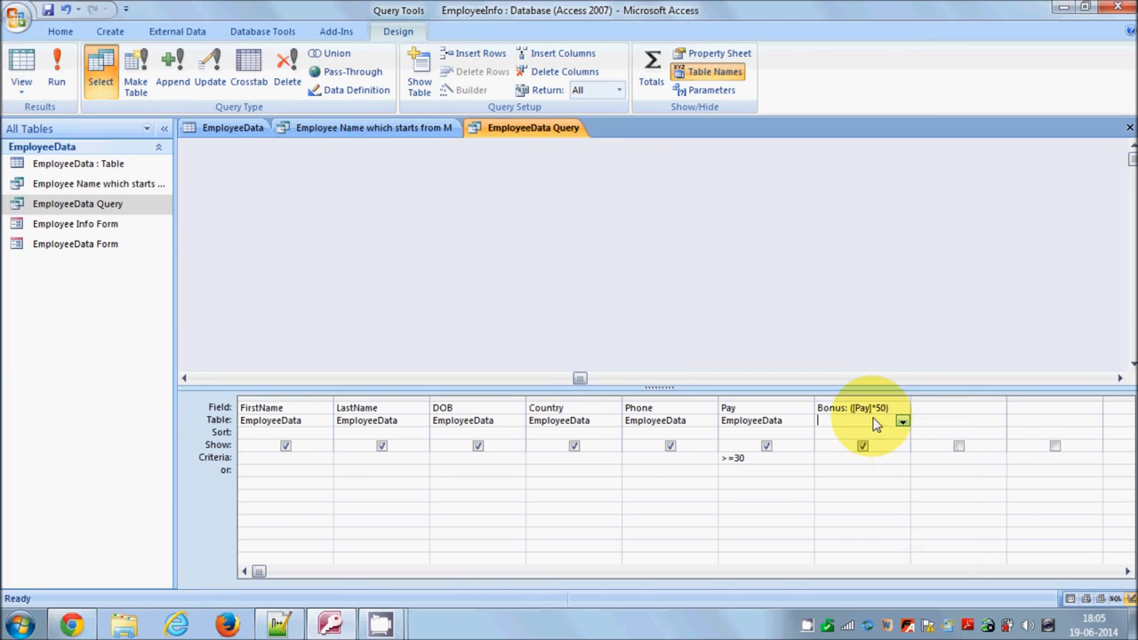
right_click(875, 424)
click(925, 563)
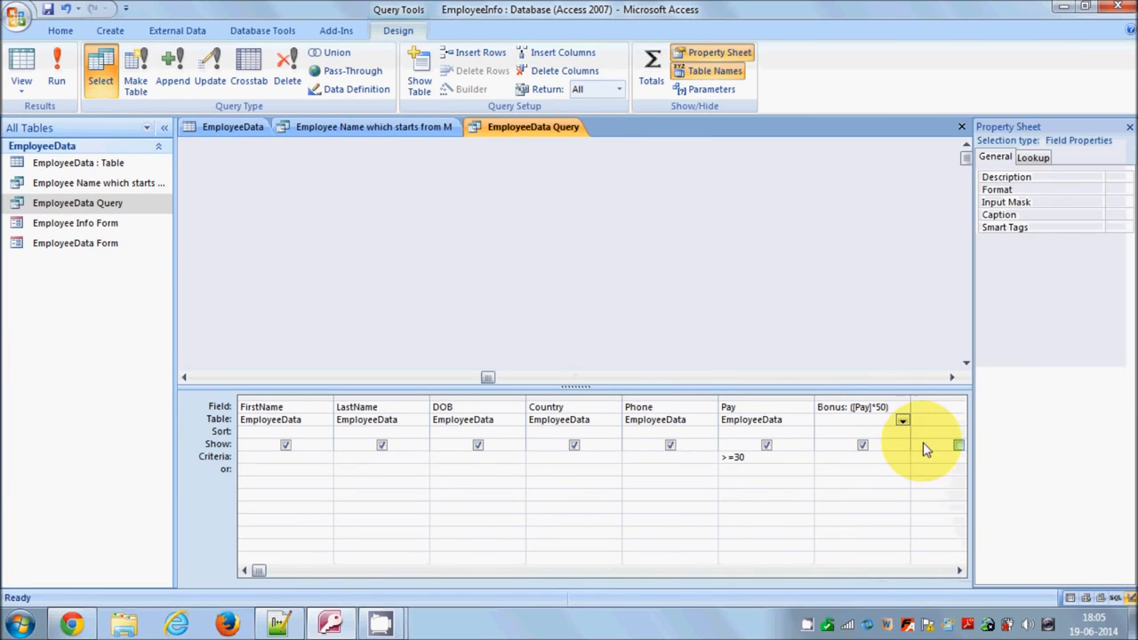
Step: Set the Bonus field's Format property to Euro and run the query
click(1045, 192)
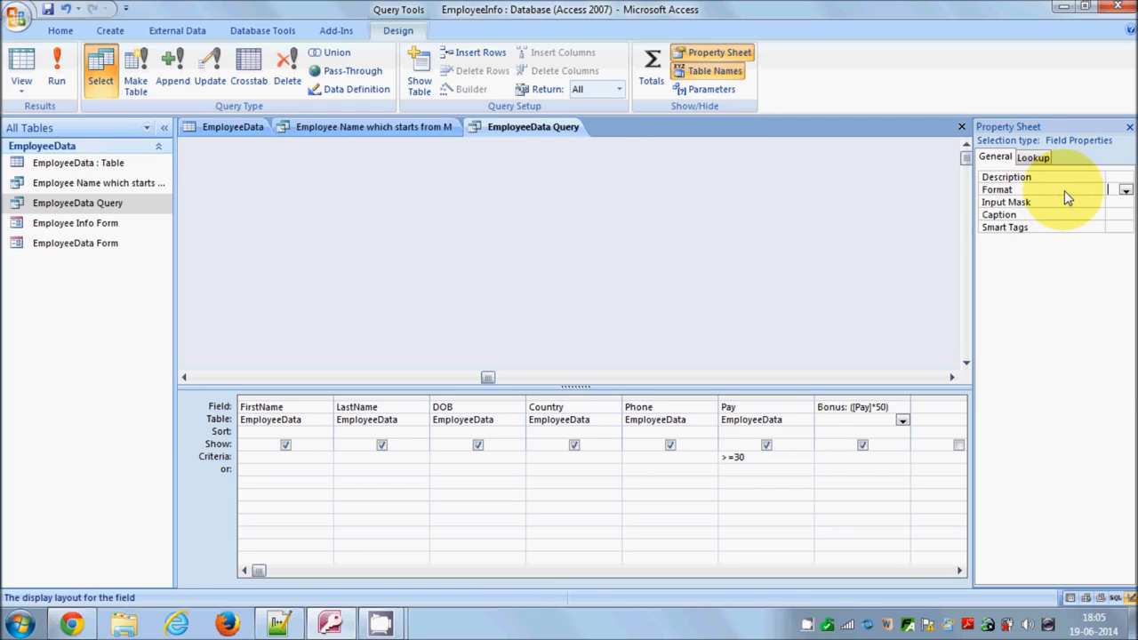
click(1126, 190)
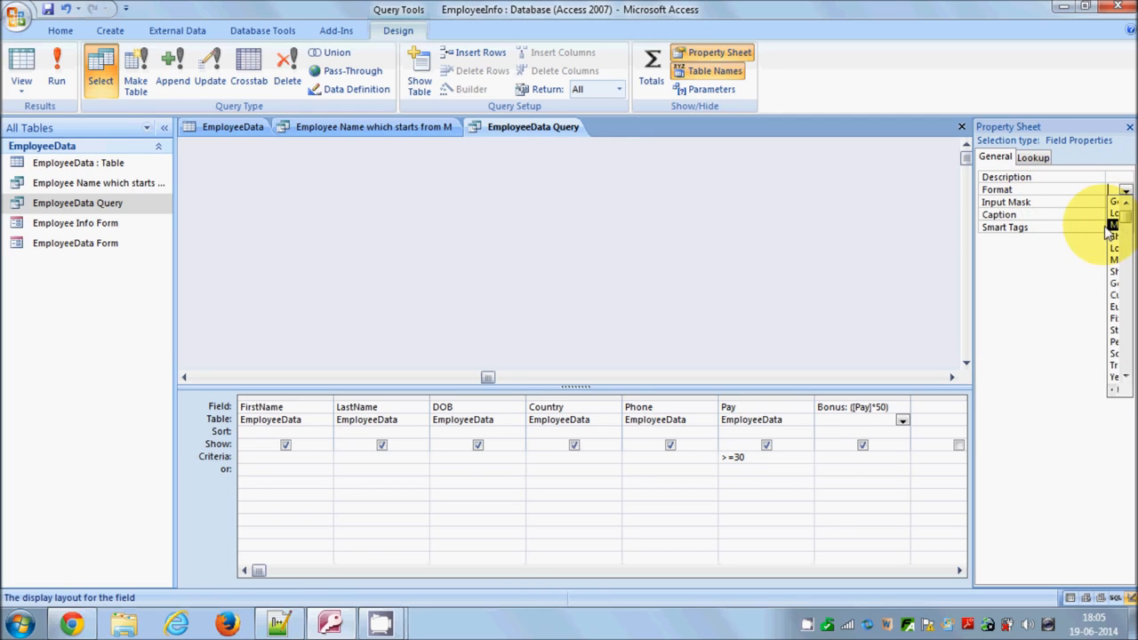
drag(1106, 228, 1054, 230)
click(1126, 190)
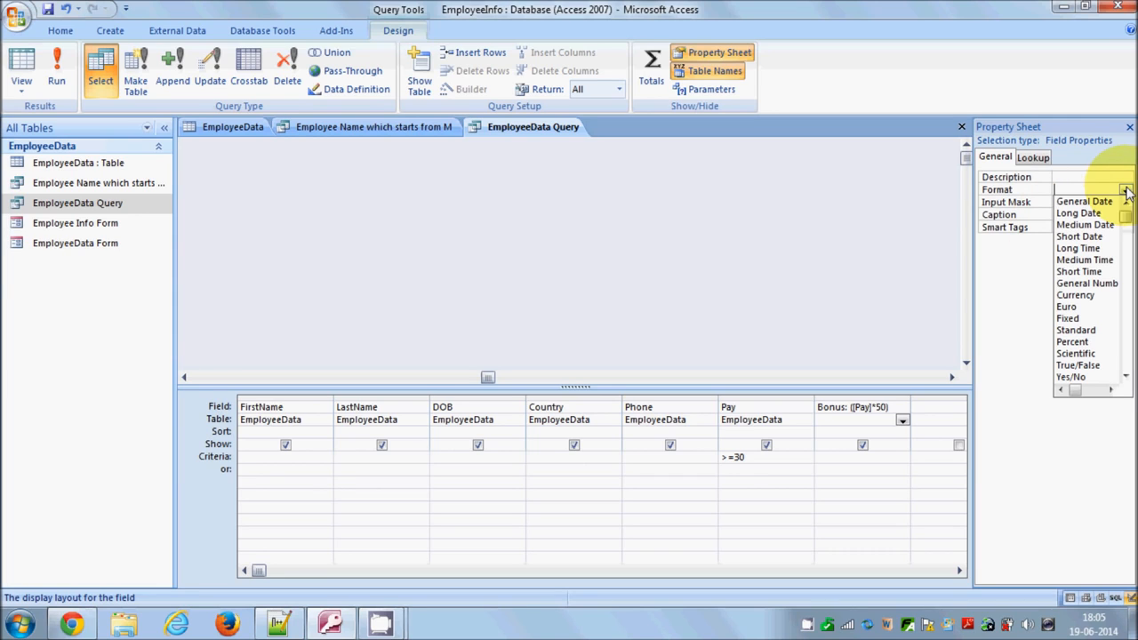
click(1068, 308)
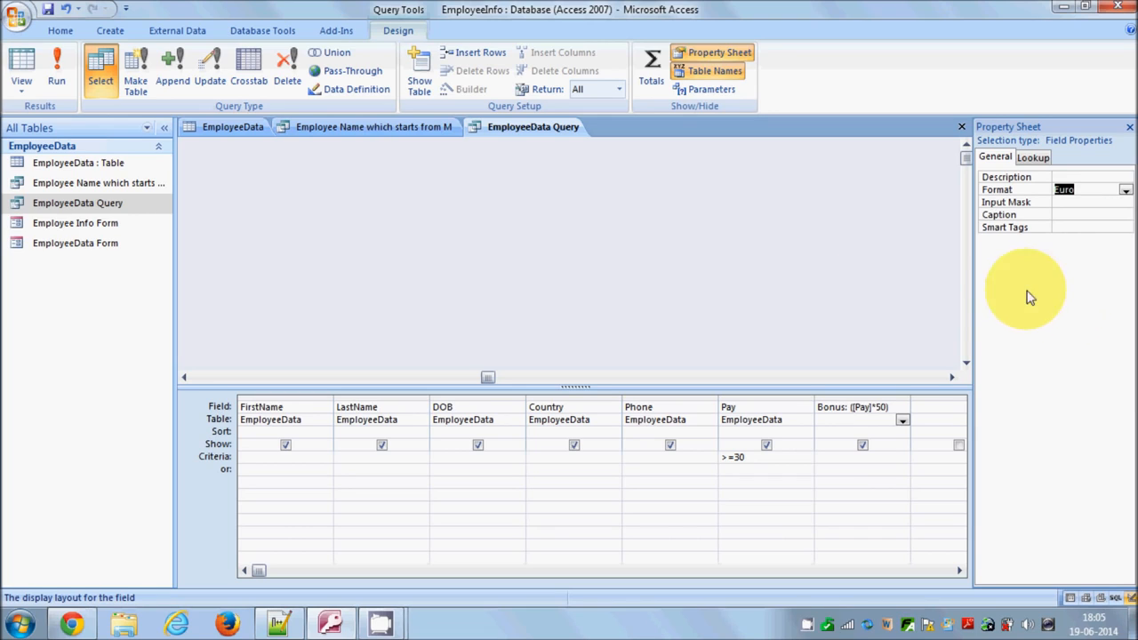
click(57, 79)
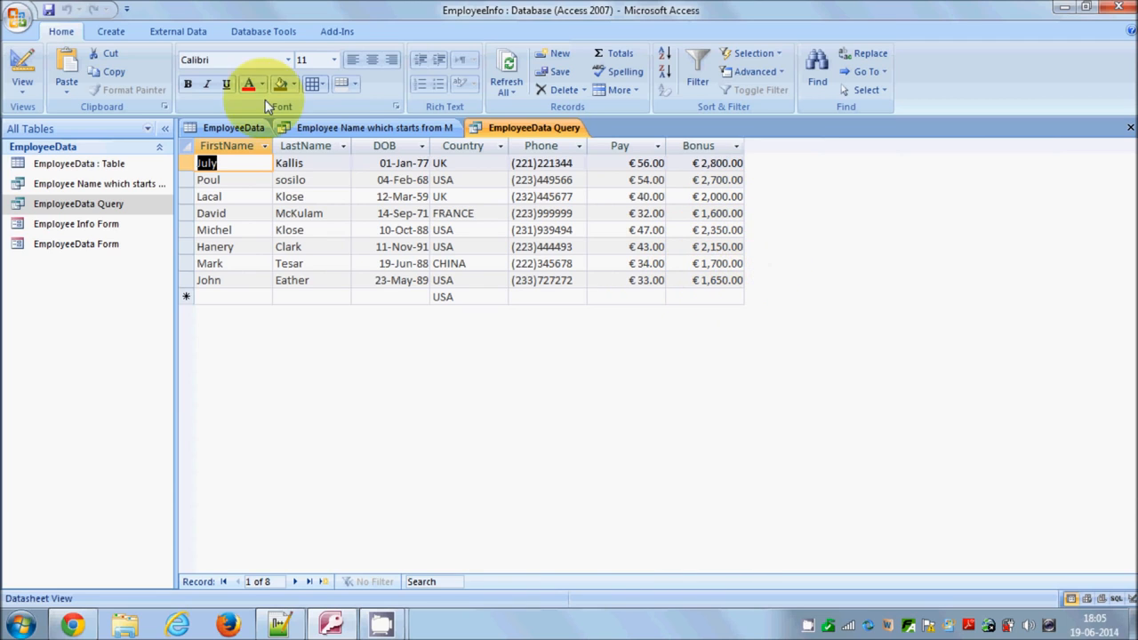
Step: Return to Design view, change the query type to Update and inspect FirstName's Update To and Criteria cells
click(24, 64)
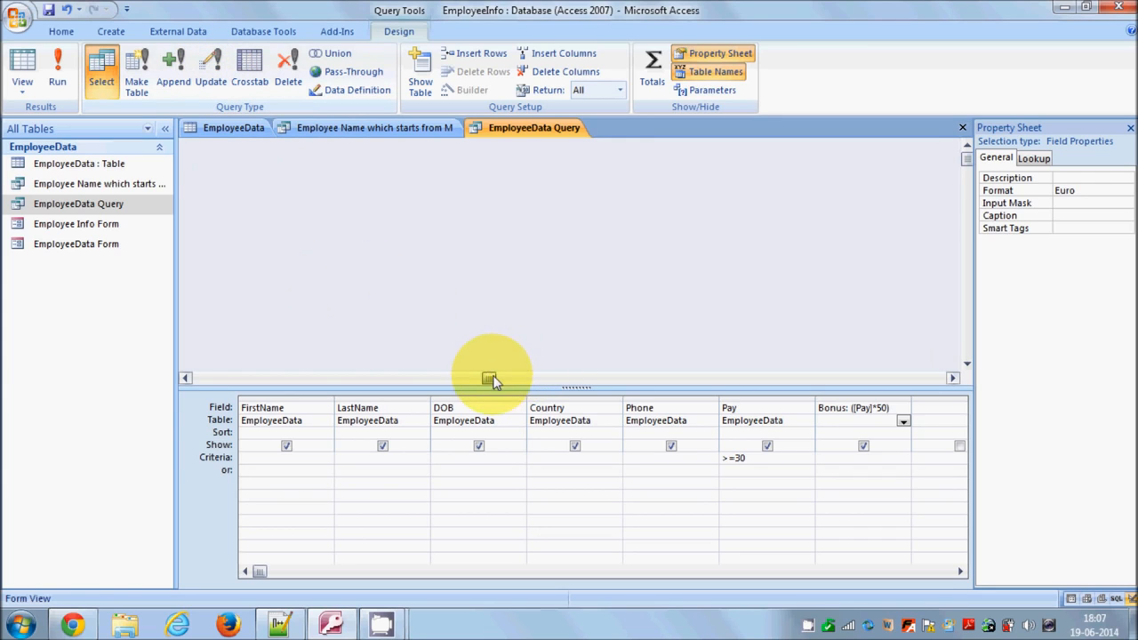
drag(490, 380, 189, 376)
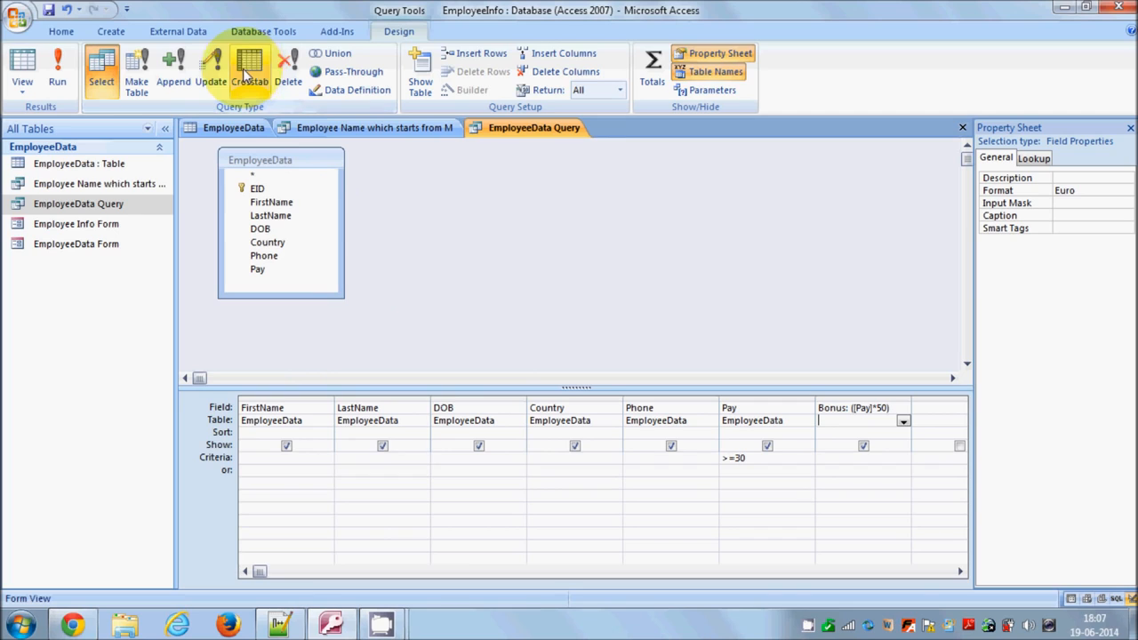
click(218, 69)
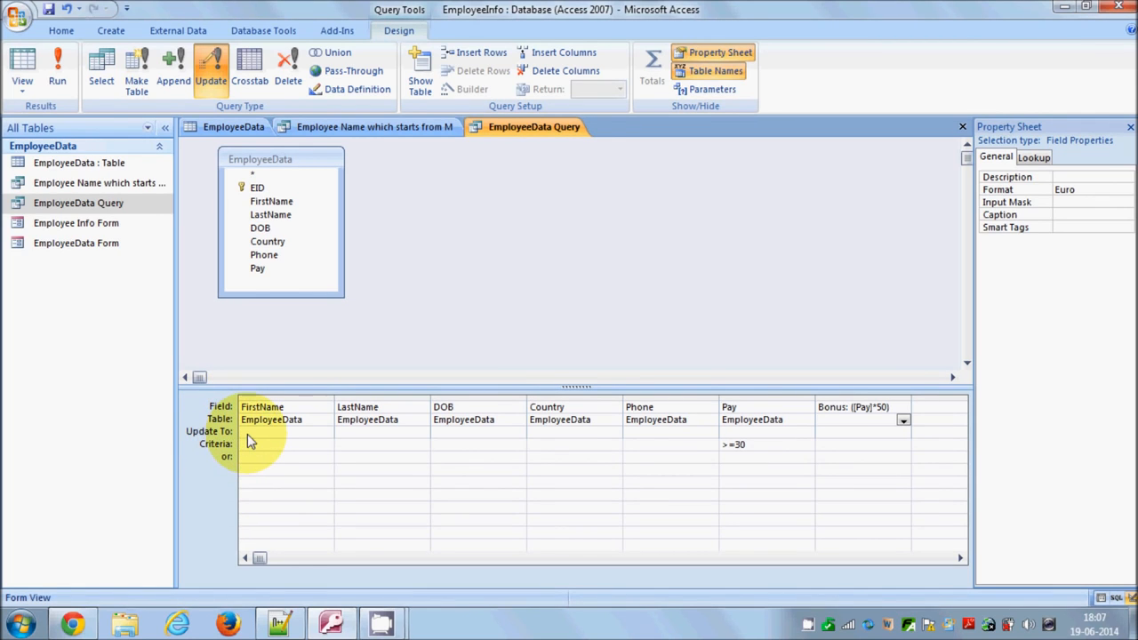
click(247, 435)
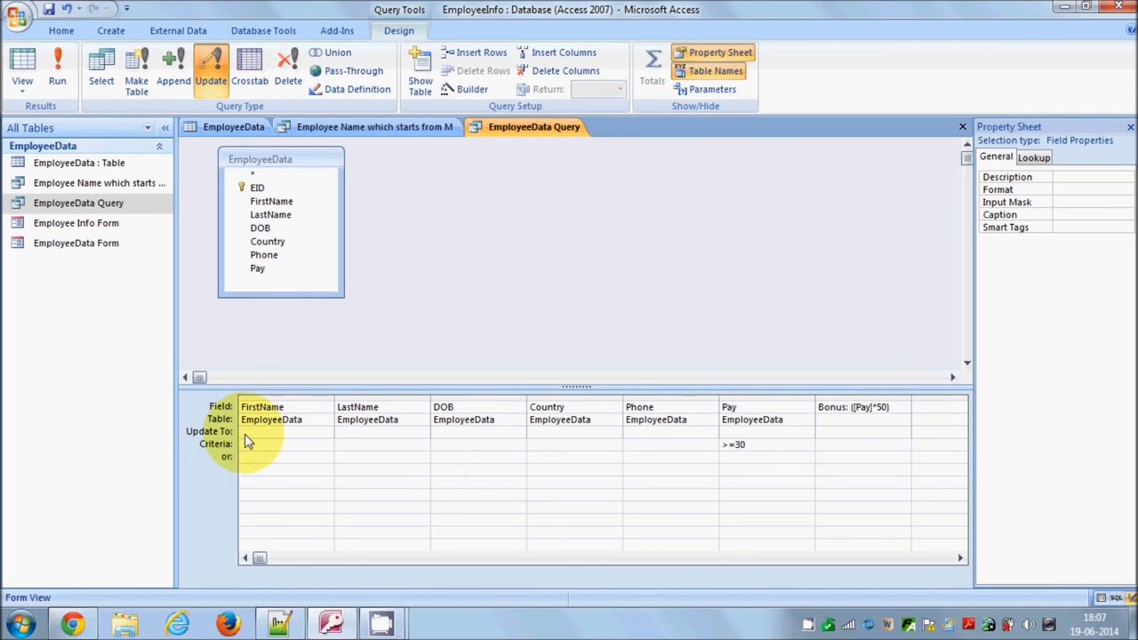
click(249, 445)
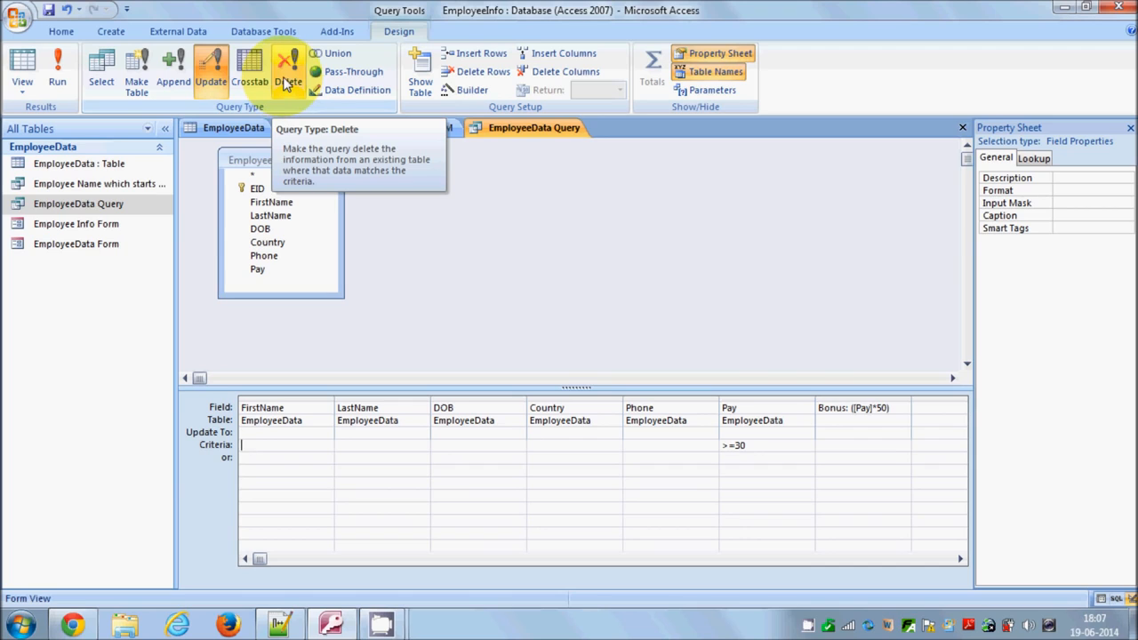
Step: Change the query type to Delete and start editing the FirstName criteria
click(287, 80)
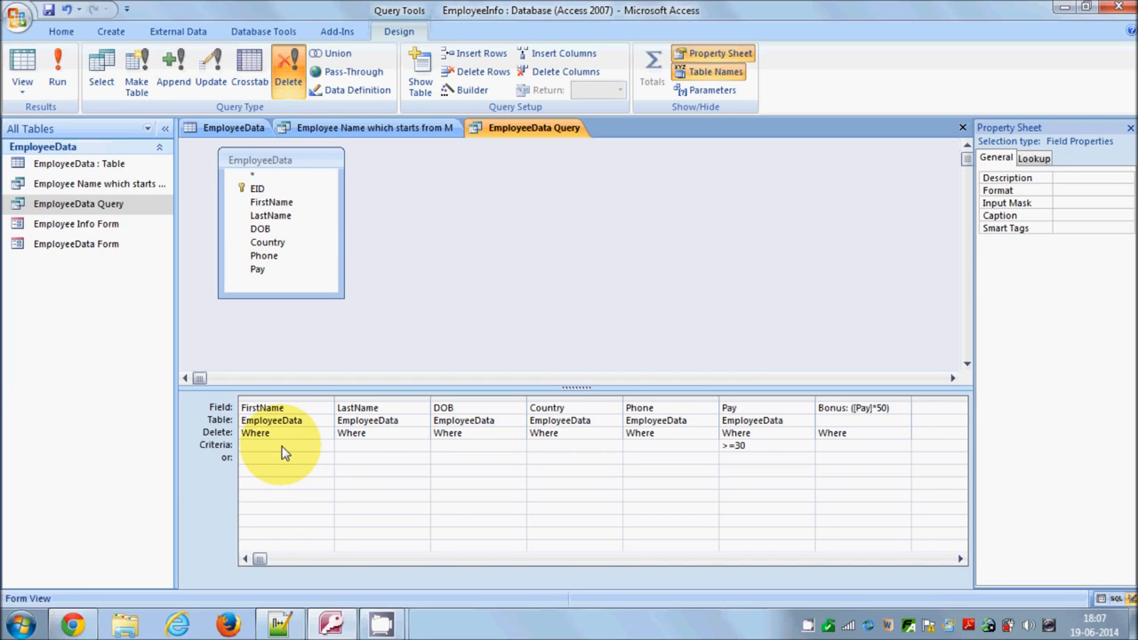
click(267, 191)
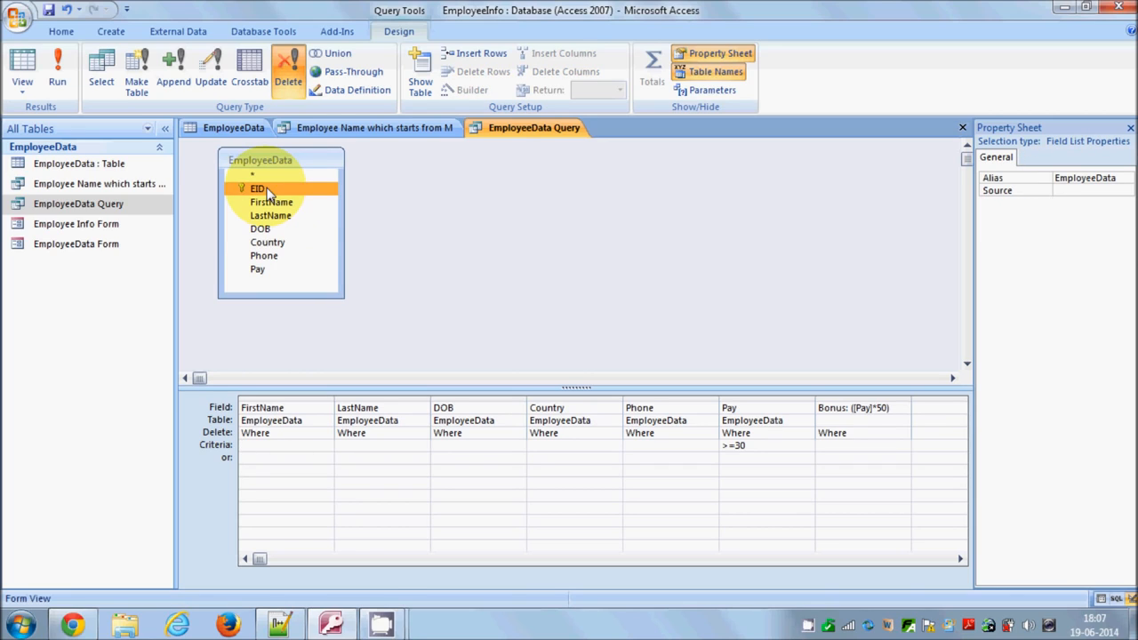
right_click(267, 193)
click(254, 190)
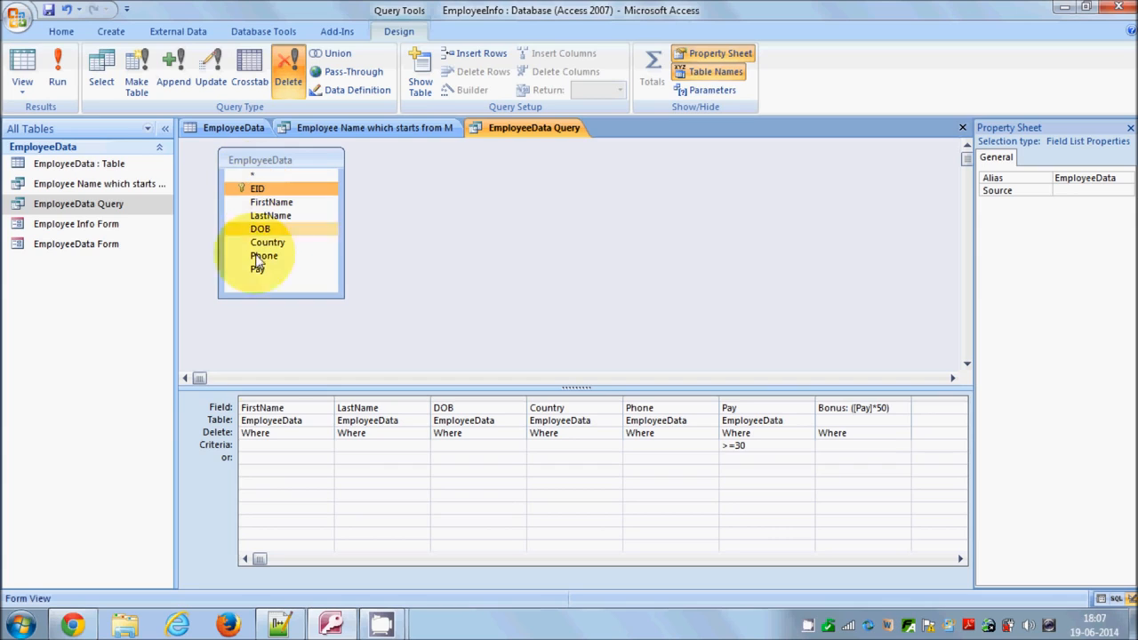
click(263, 448)
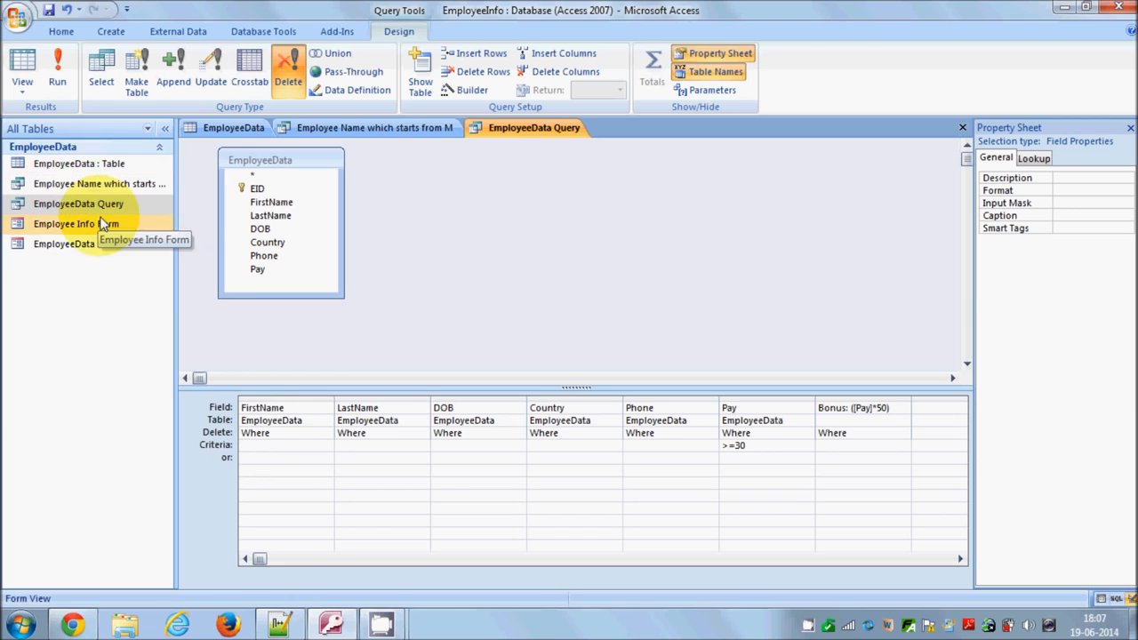
Step: Select the first name of the record with EID 13 in the EmployeeData table and return to the EmployeeData Query design
click(69, 164)
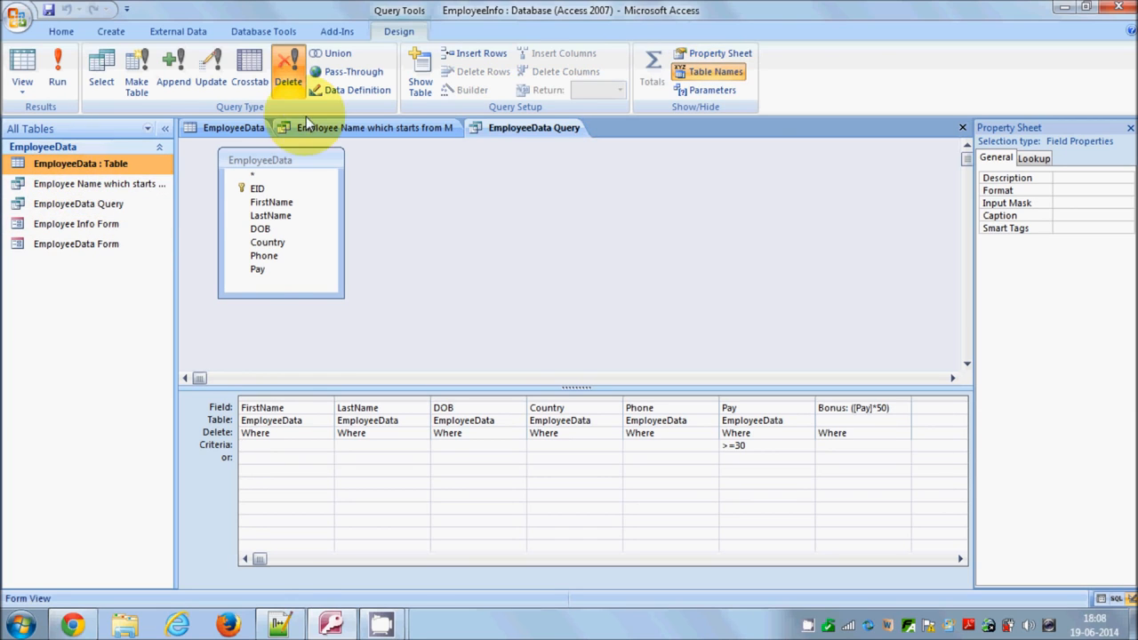
click(233, 127)
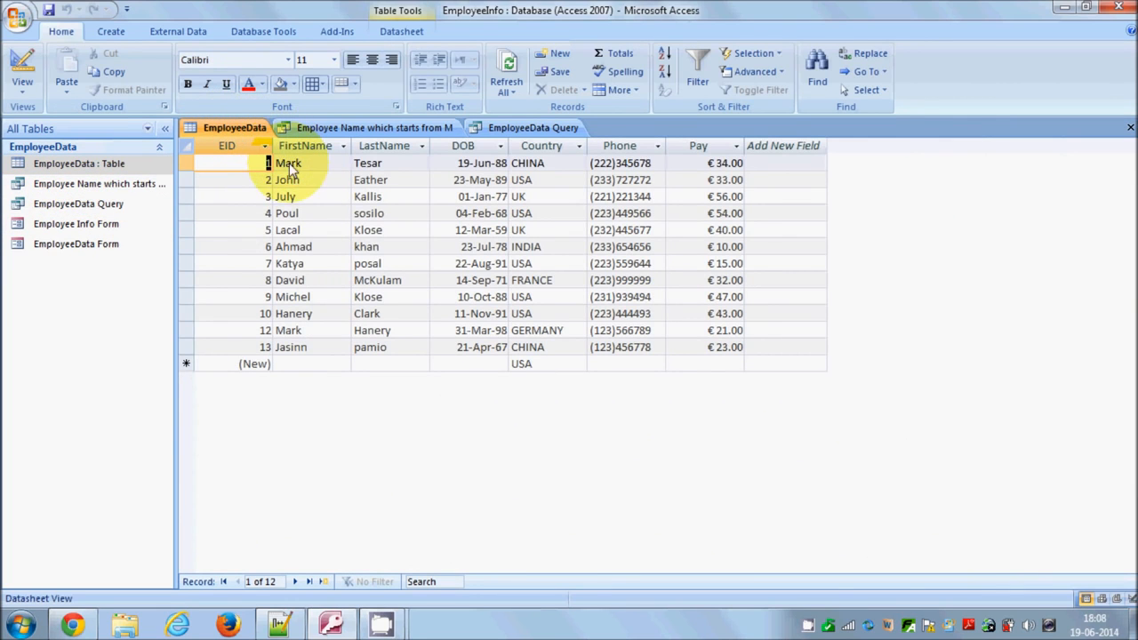
click(308, 349)
drag(313, 351, 275, 353)
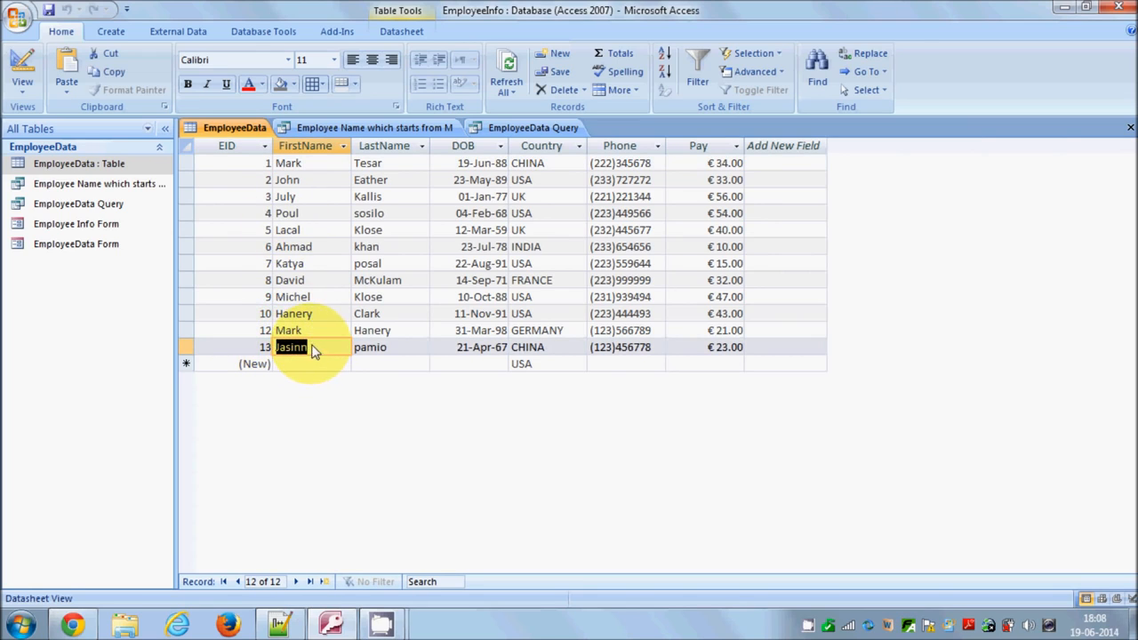
click(83, 208)
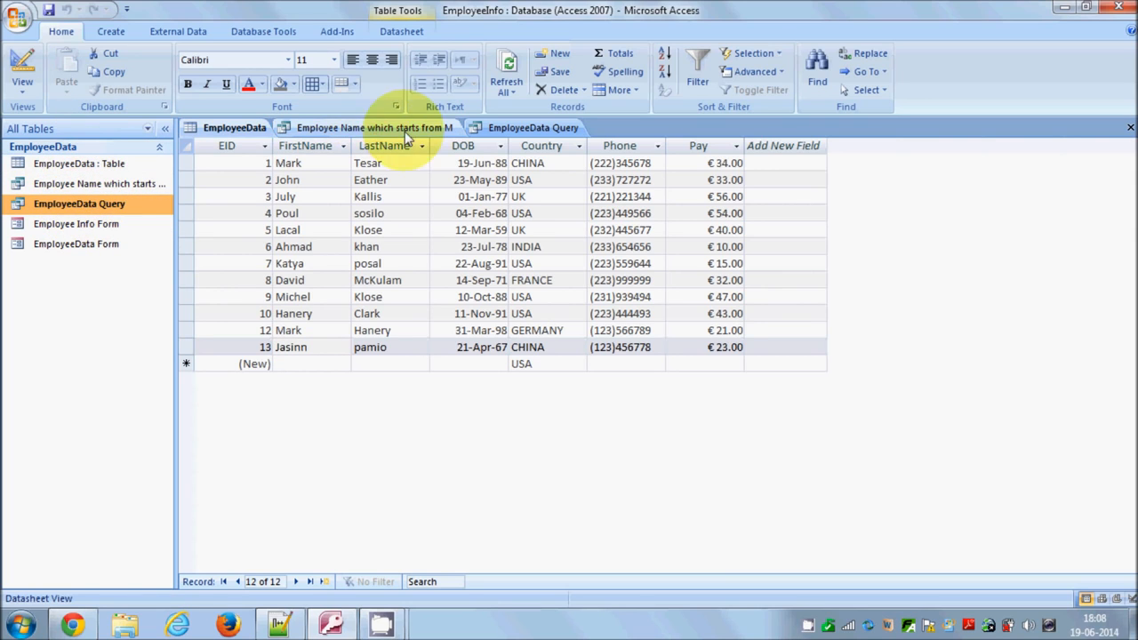
click(471, 128)
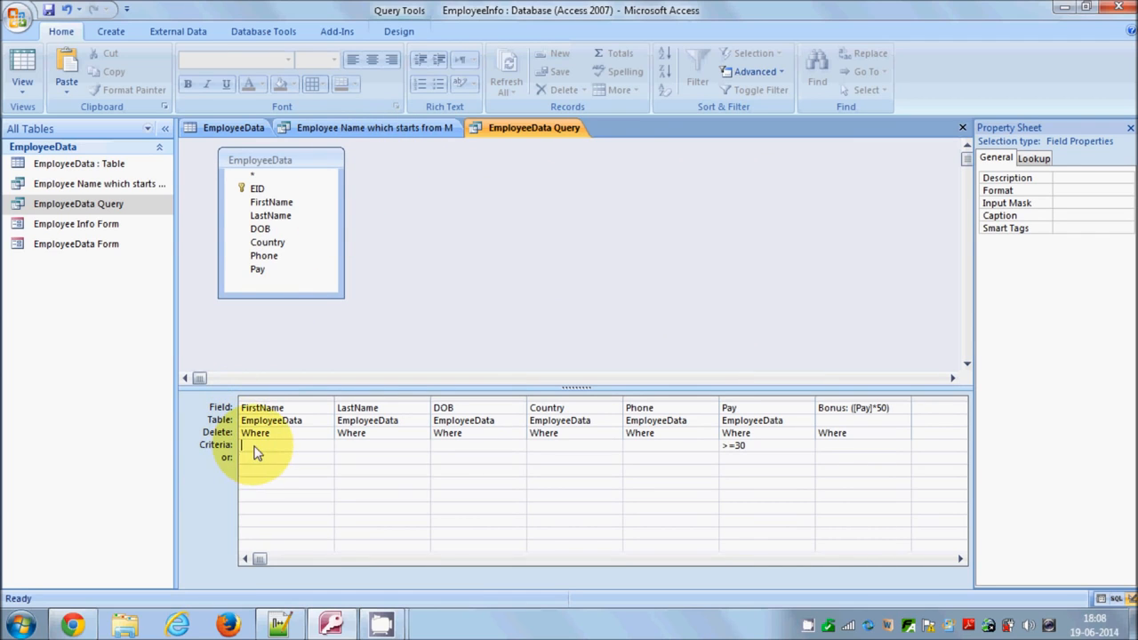
click(399, 31)
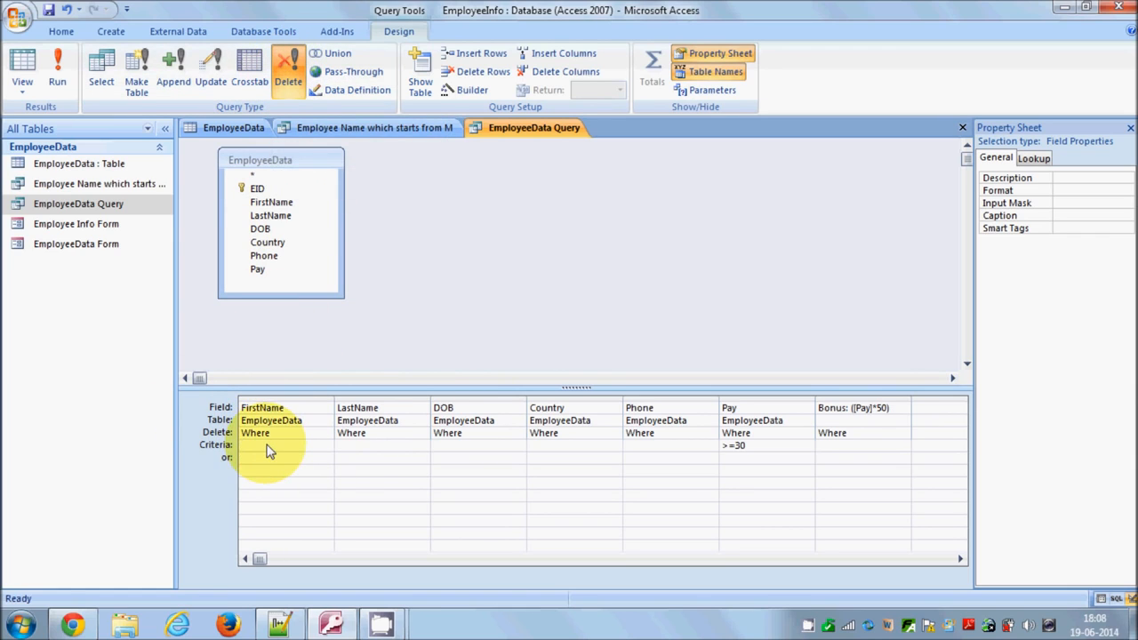
Step: Enter the first name from the EID 13 record as the FirstName criterion and run the delete query
text(Jasinn)
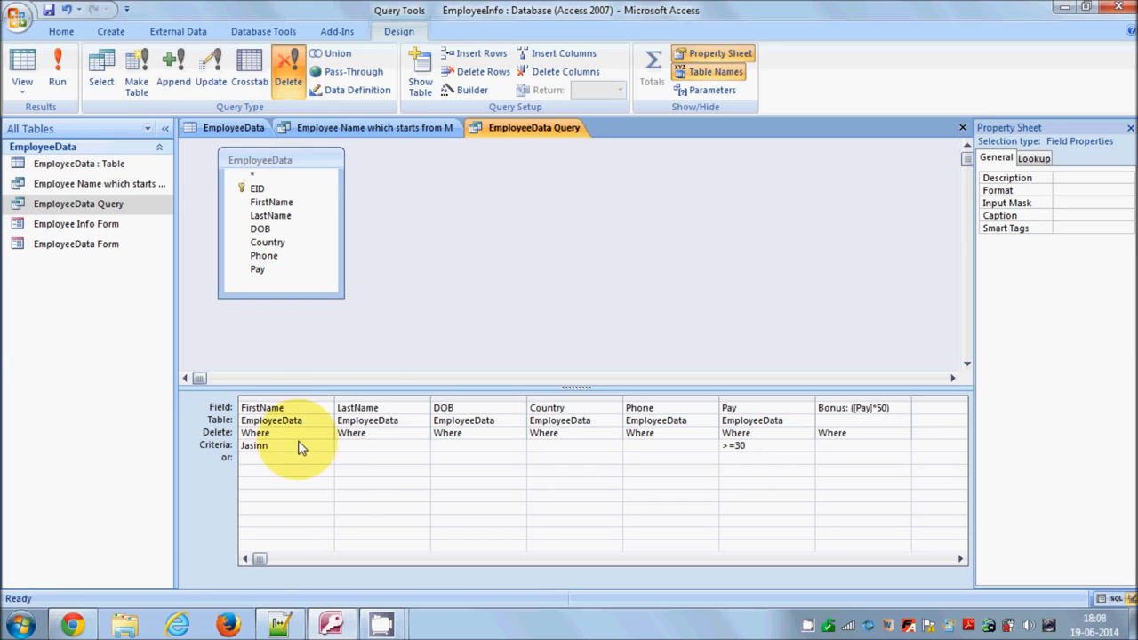
drag(270, 447, 233, 448)
click(290, 448)
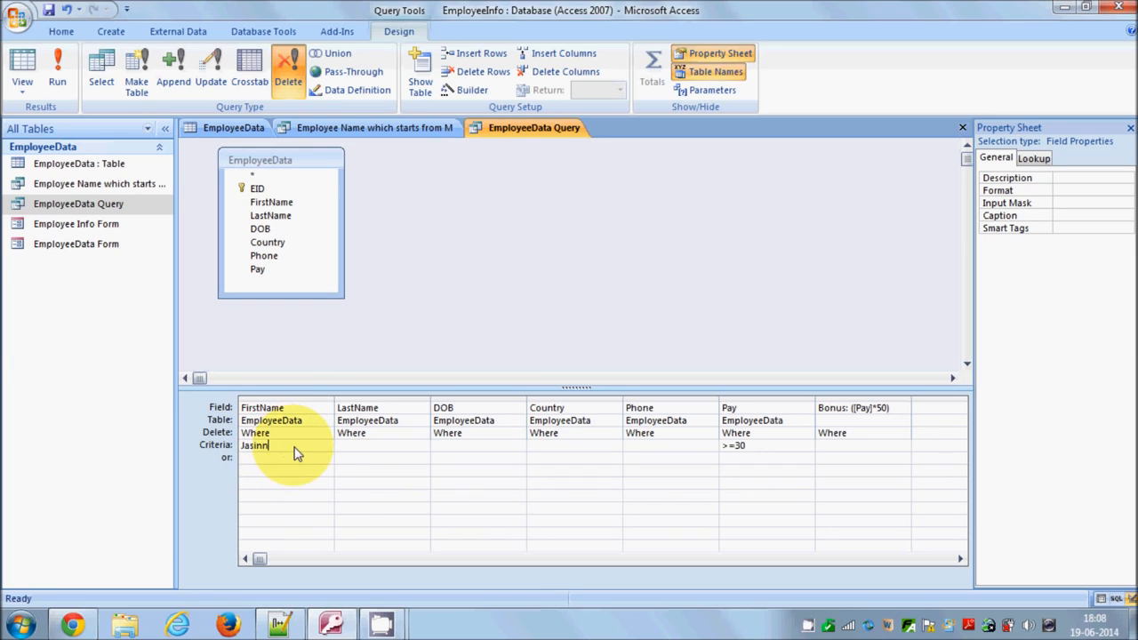
click(61, 68)
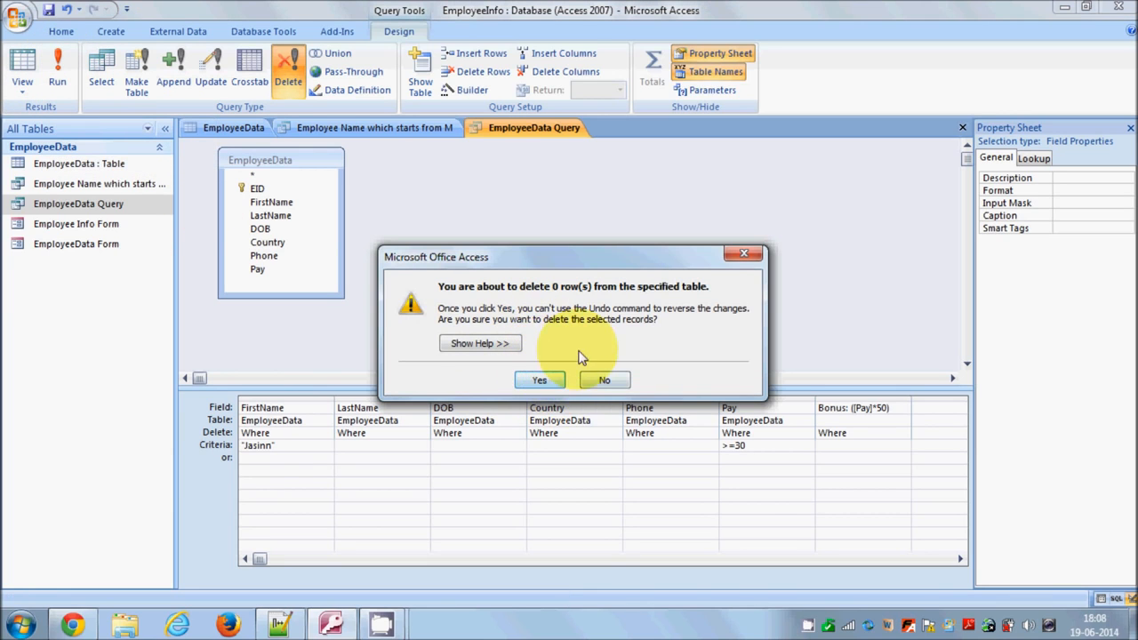
click(512, 635)
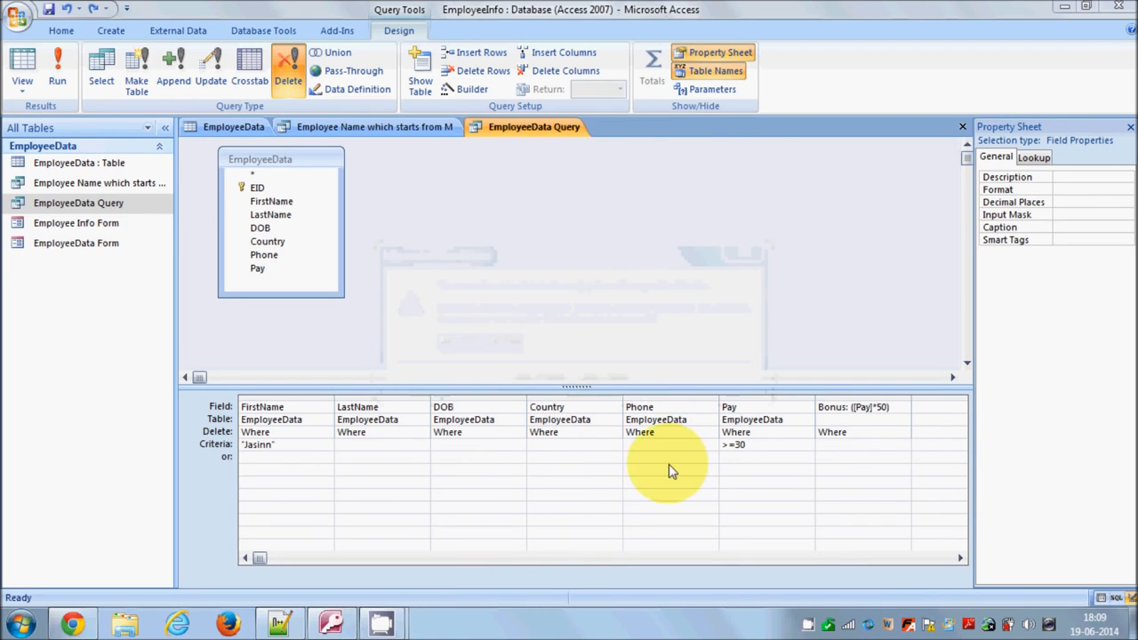
Step: Clear the Pay criterion, run the delete query again and decline the deletion
drag(749, 445, 720, 446)
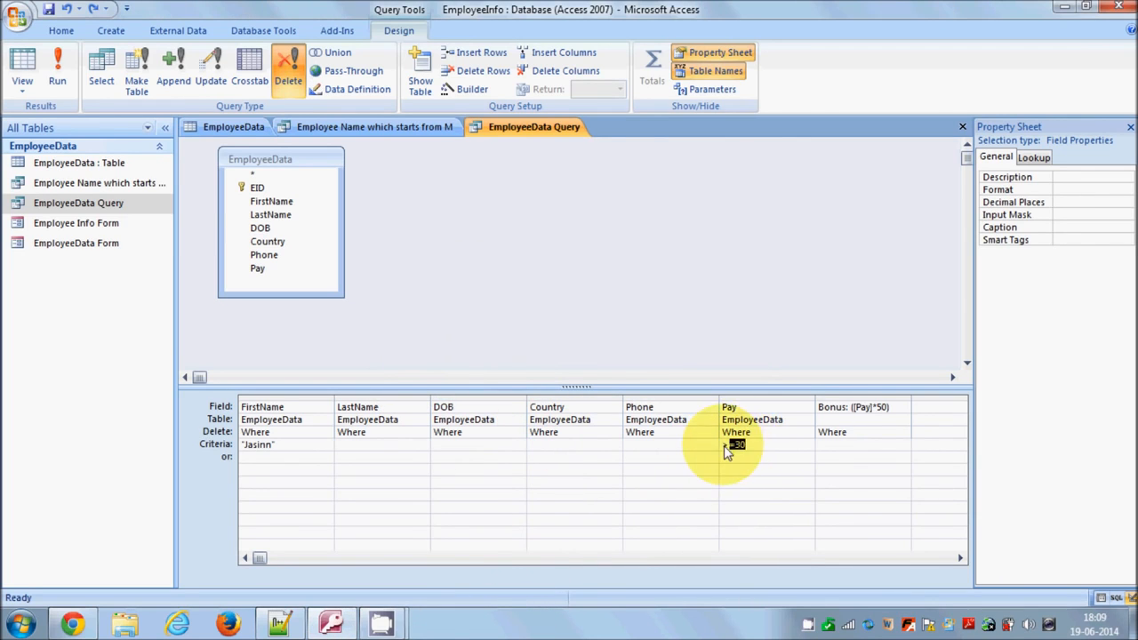
click(759, 449)
drag(759, 449, 720, 449)
key(Delete)
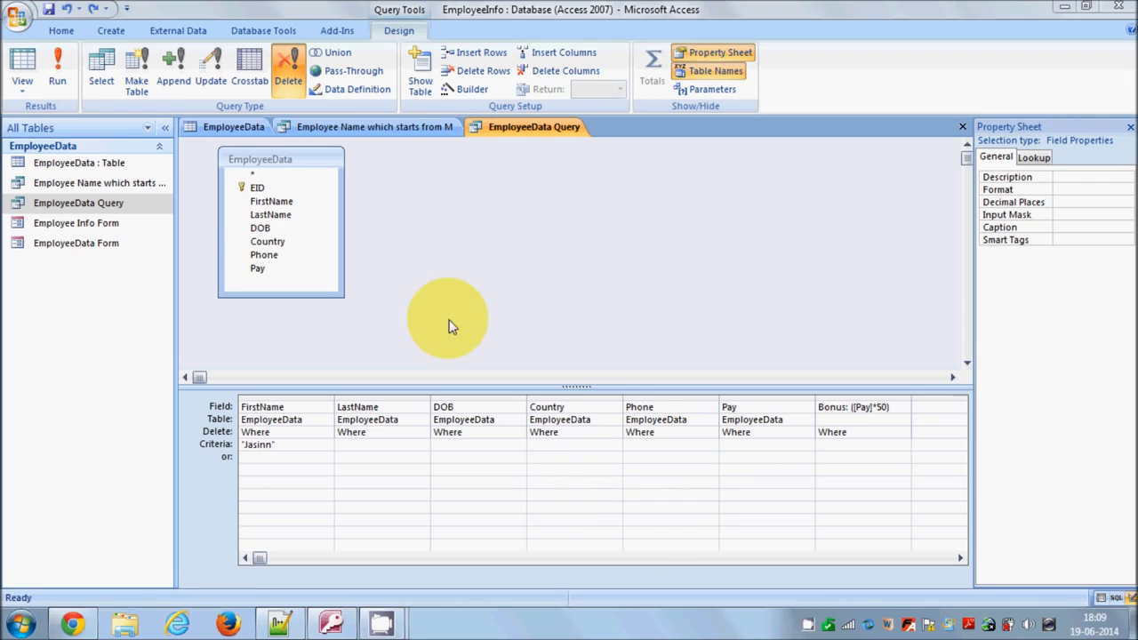
click(57, 76)
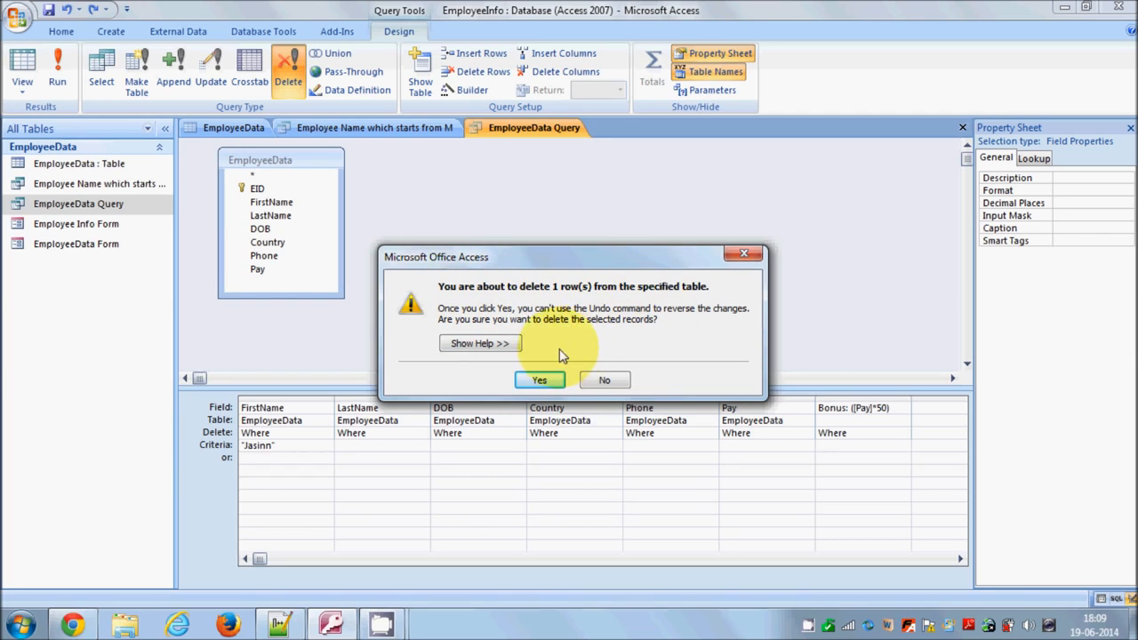
click(597, 380)
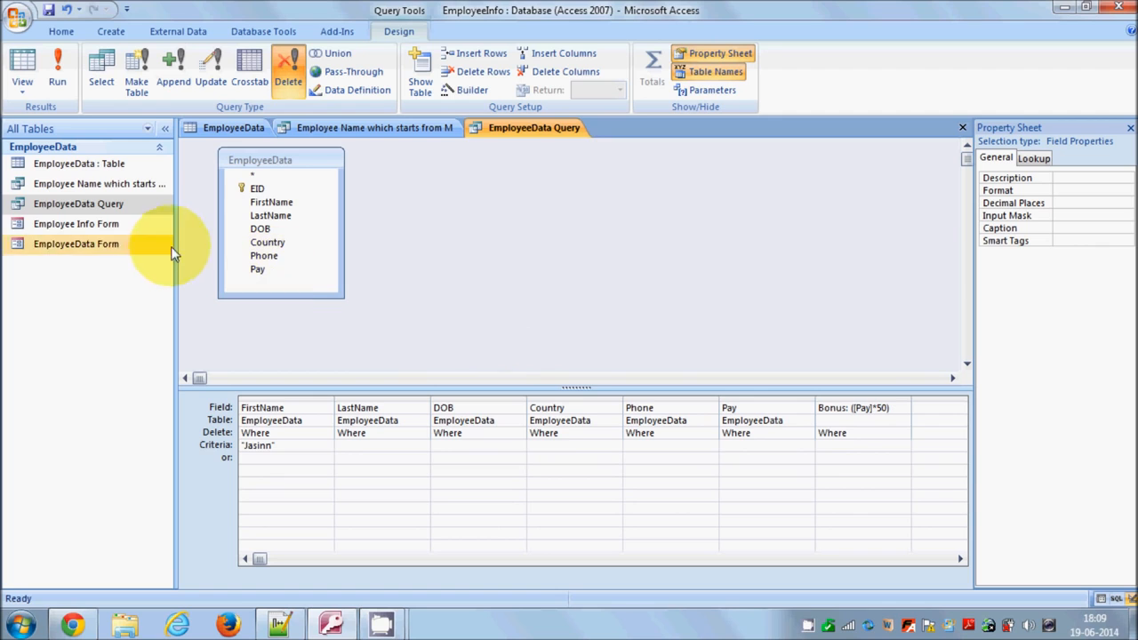
Step: Check the EID 13 record in the EmployeeData table and try to open the table in Design view, cancelling the prompt
click(233, 128)
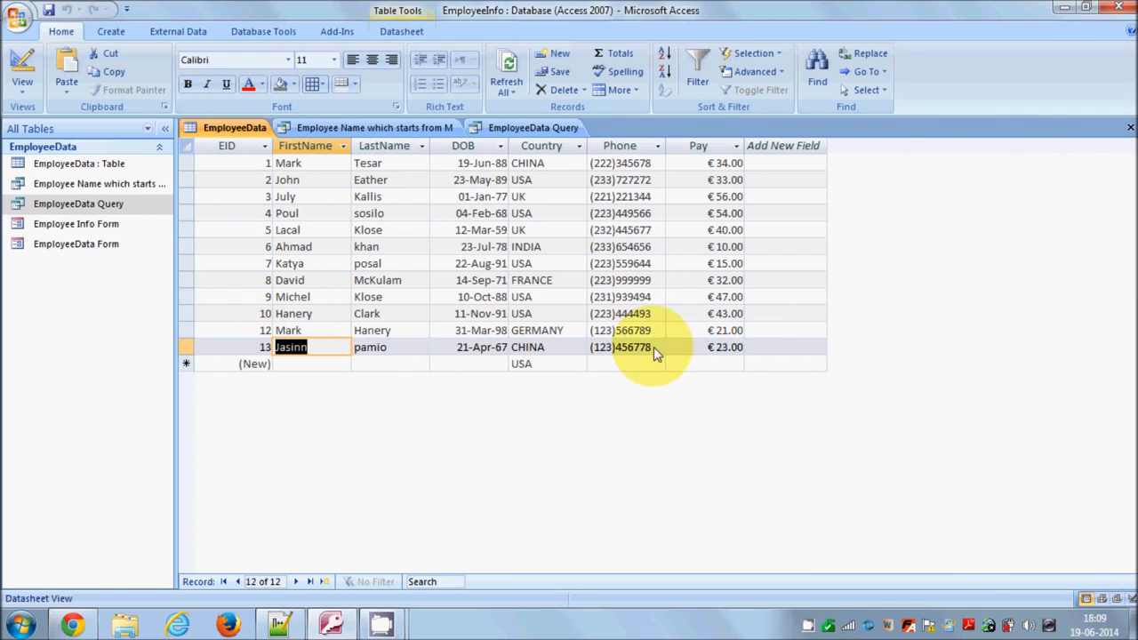
click(245, 347)
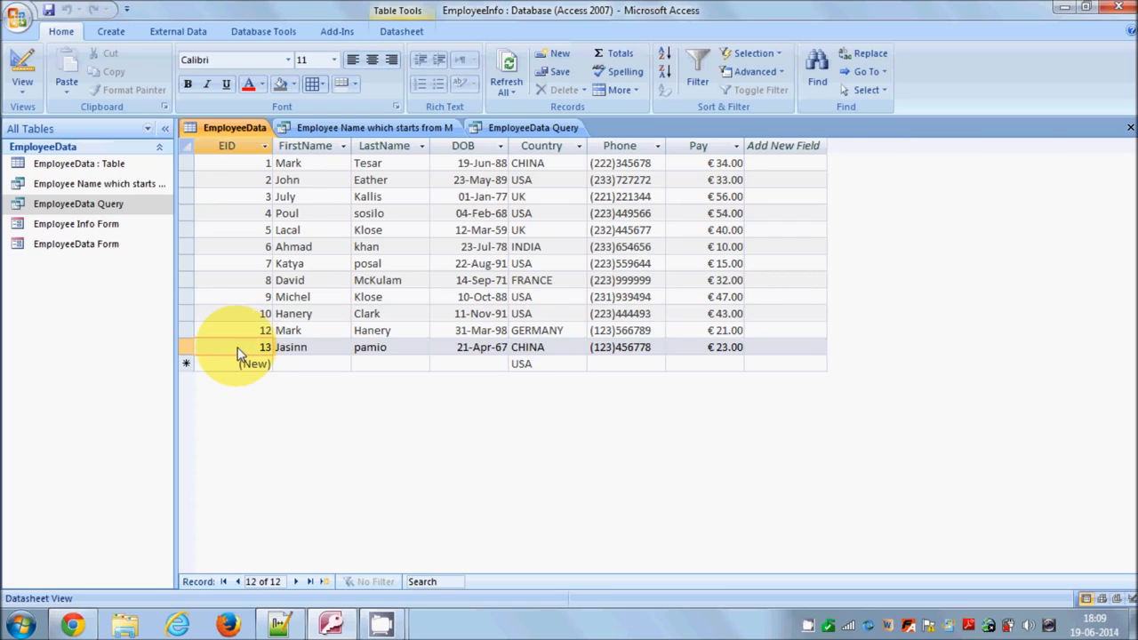
drag(246, 349, 271, 351)
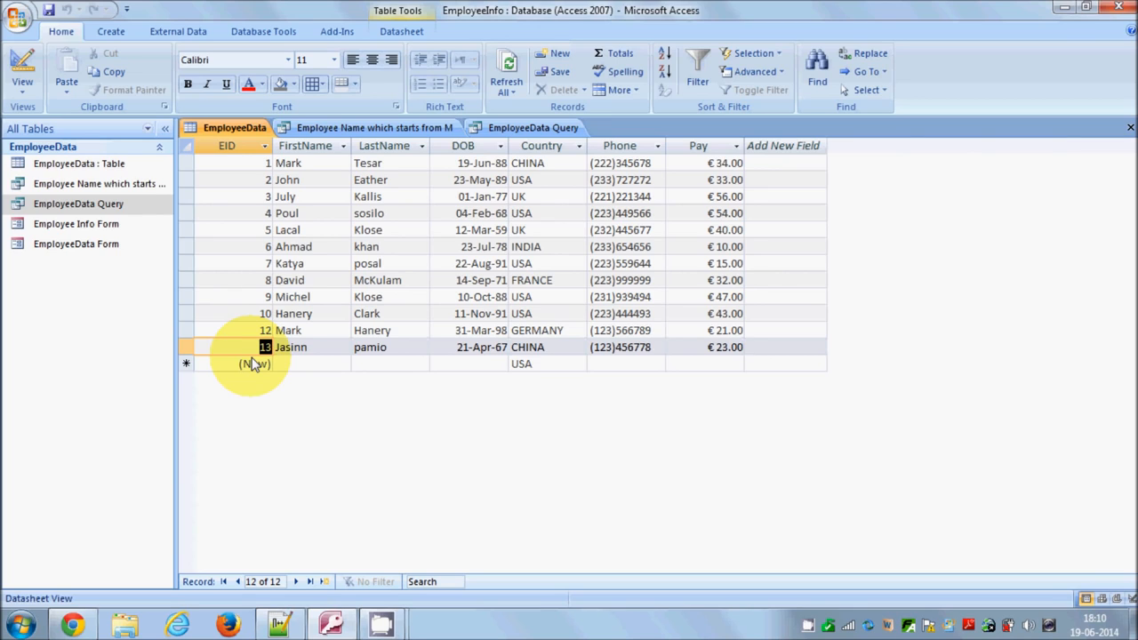
click(19, 82)
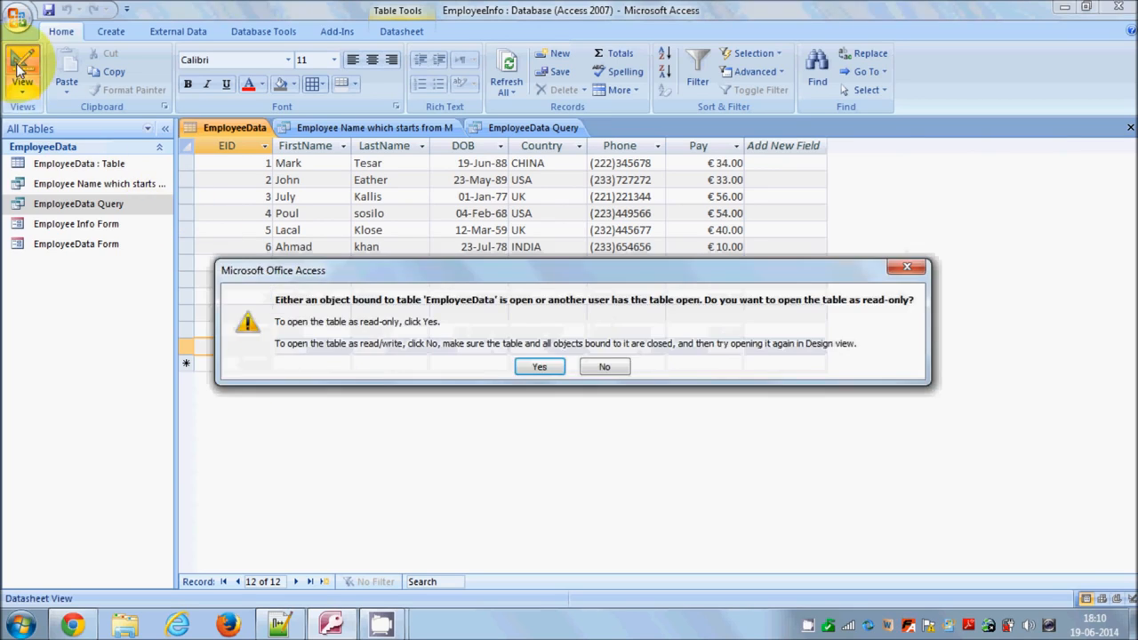
click(905, 268)
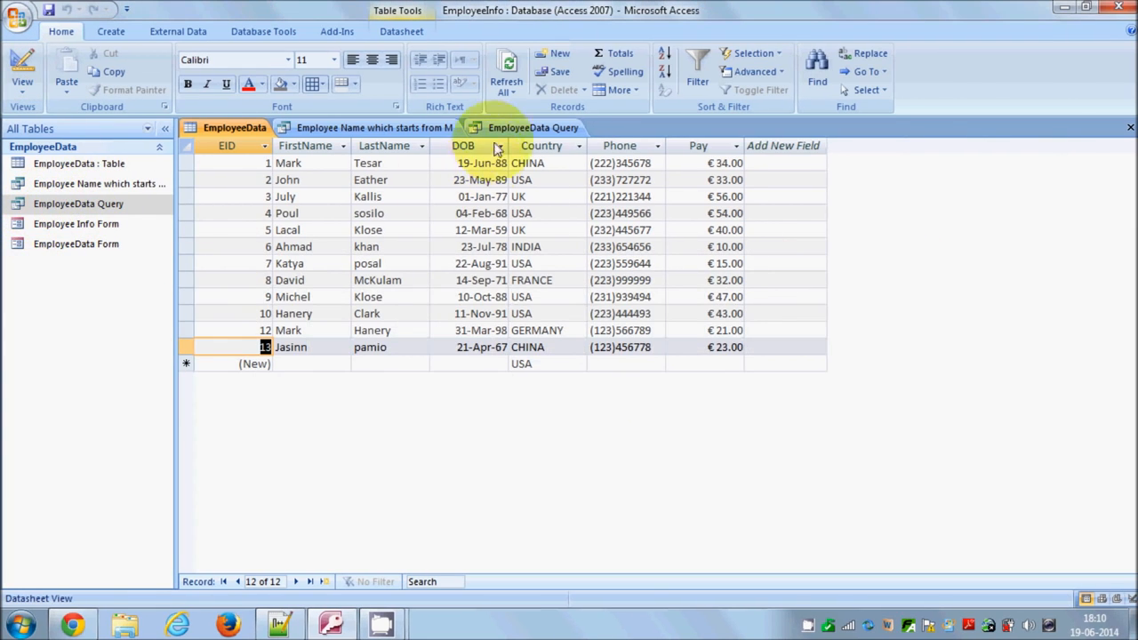
Step: Return to the EmployeeData Query design and switch the delete query to SQL view
click(520, 130)
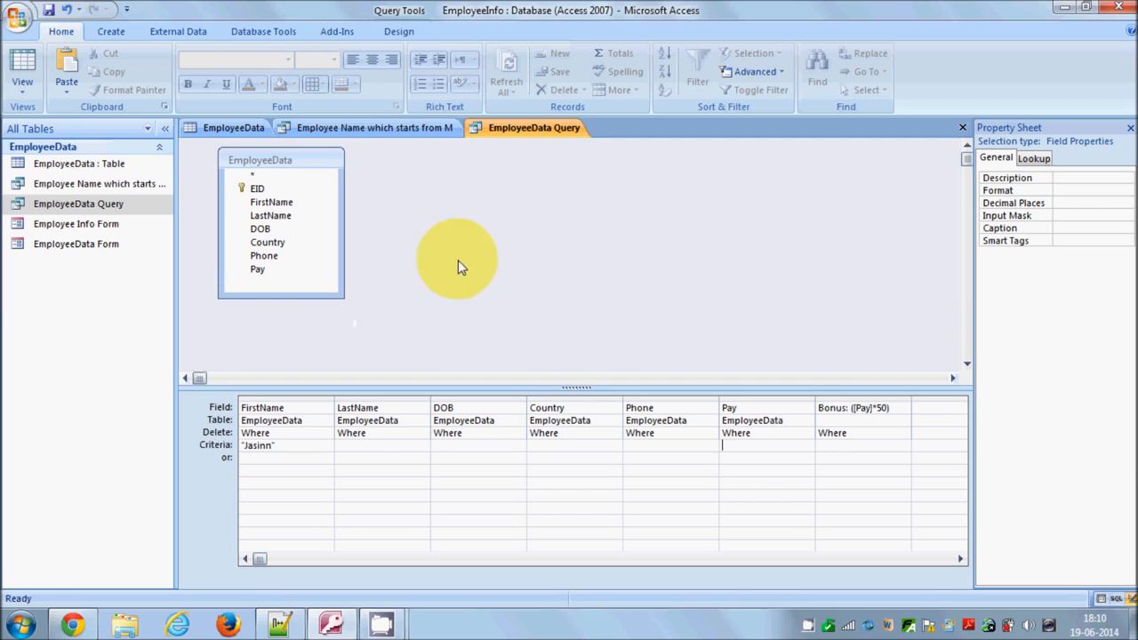
click(398, 31)
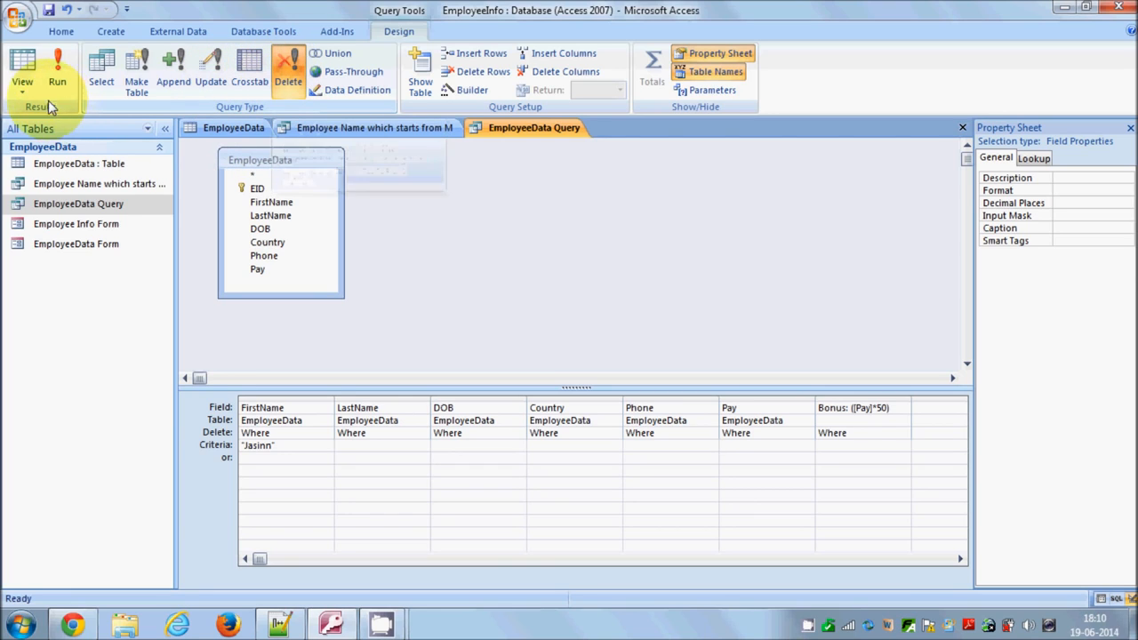
click(22, 84)
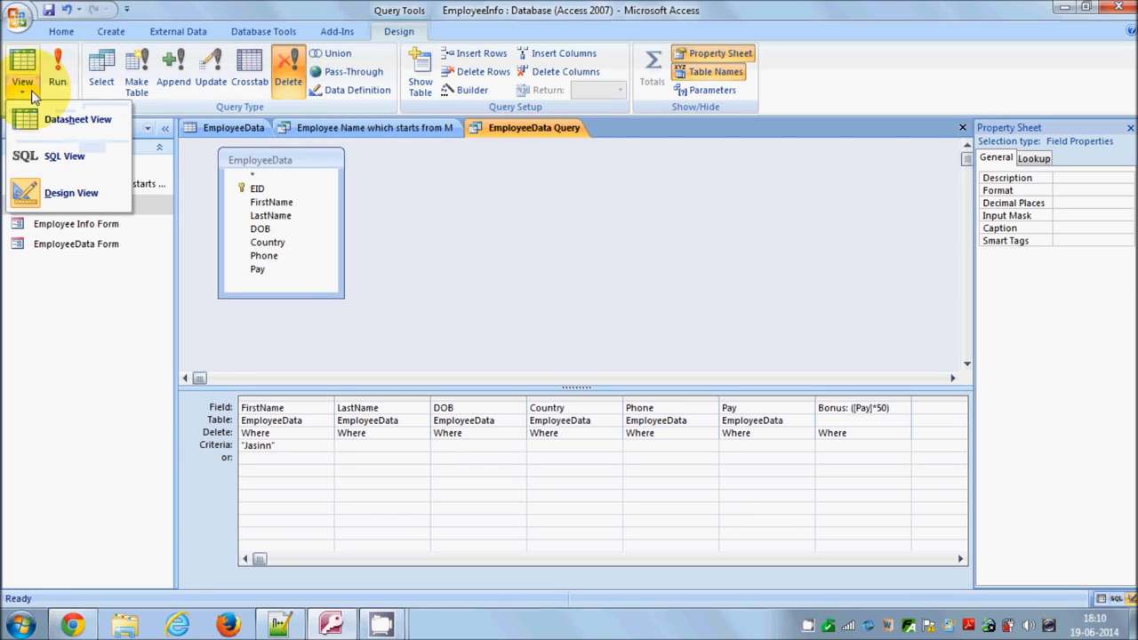
click(57, 157)
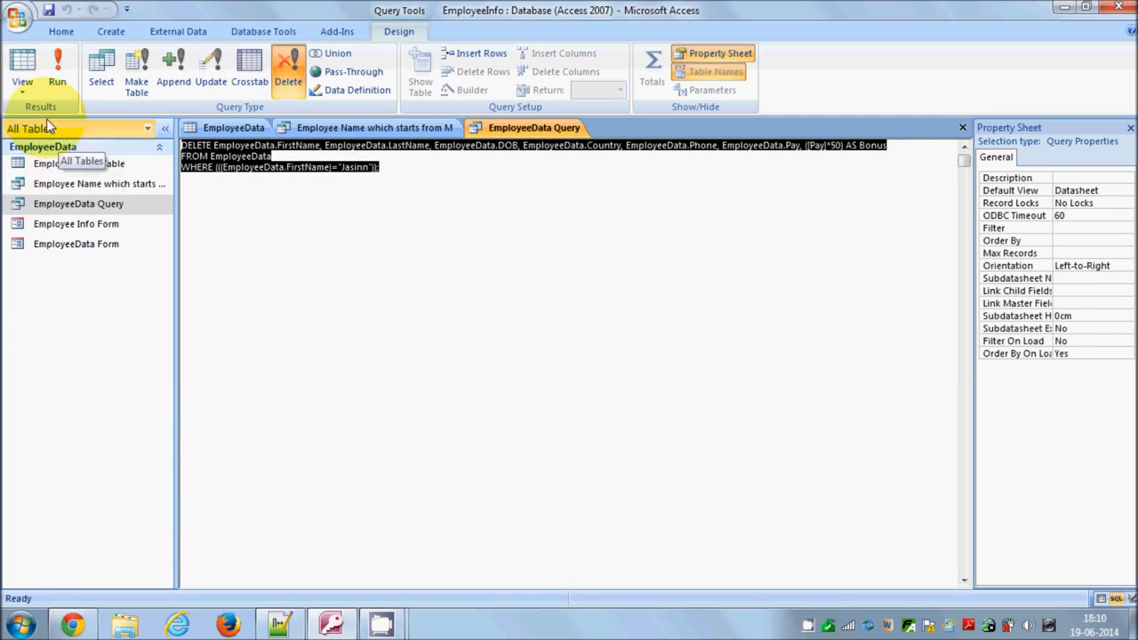
click(26, 93)
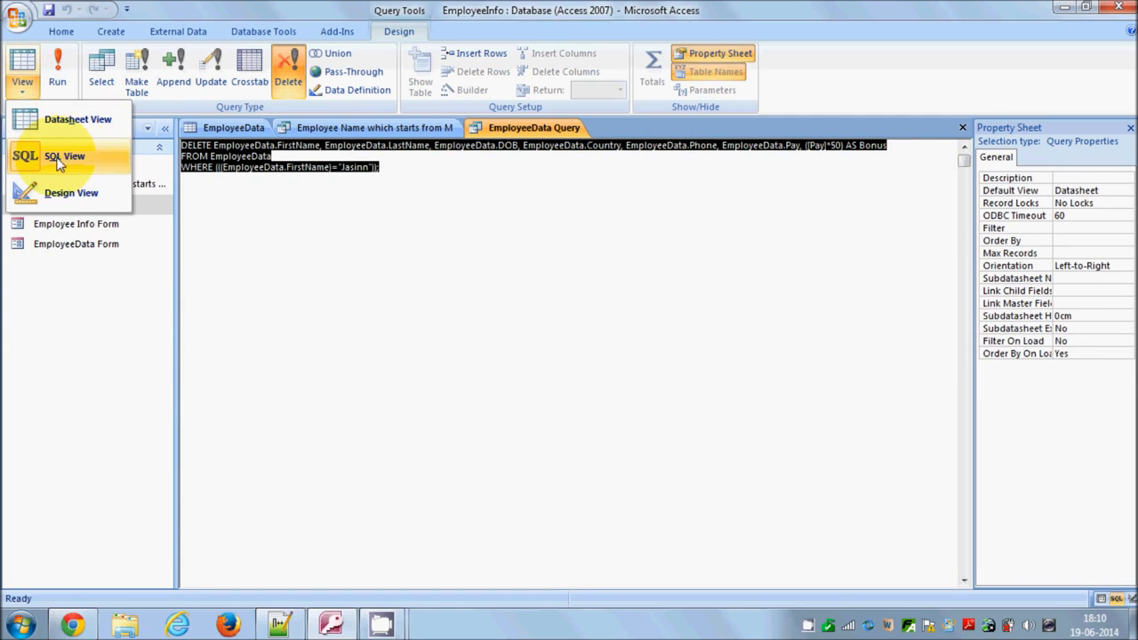
Step: Highlight the full DELETE statement of the EmployeeData Query to examine its field list, FROM and WHERE clauses
click(412, 171)
drag(412, 172, 163, 133)
click(395, 174)
drag(419, 184, 189, 155)
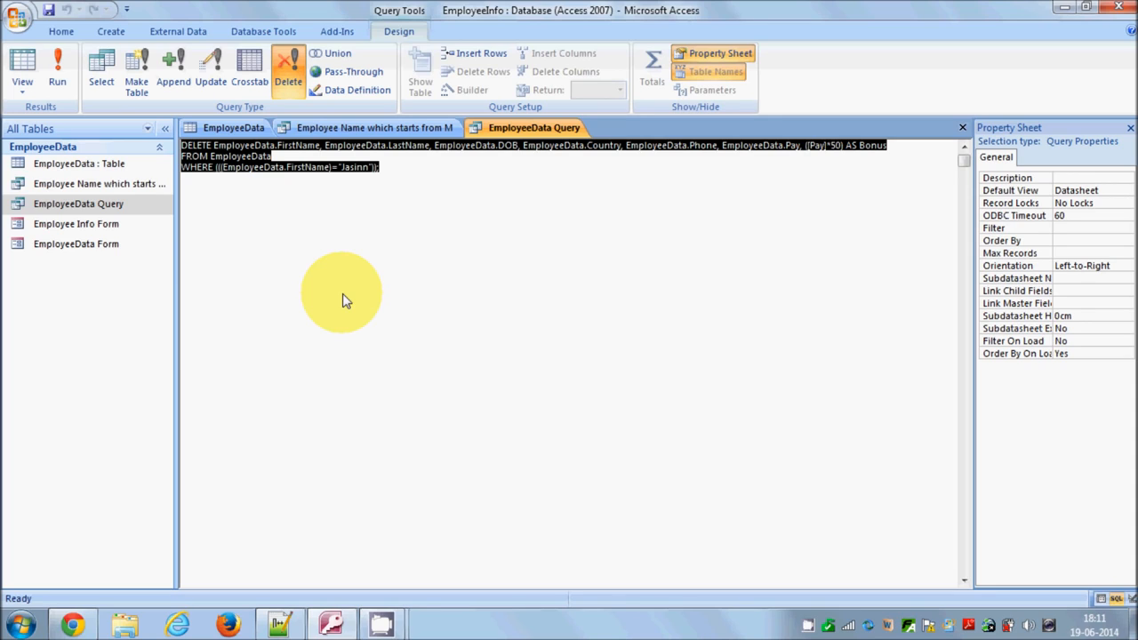
click(399, 173)
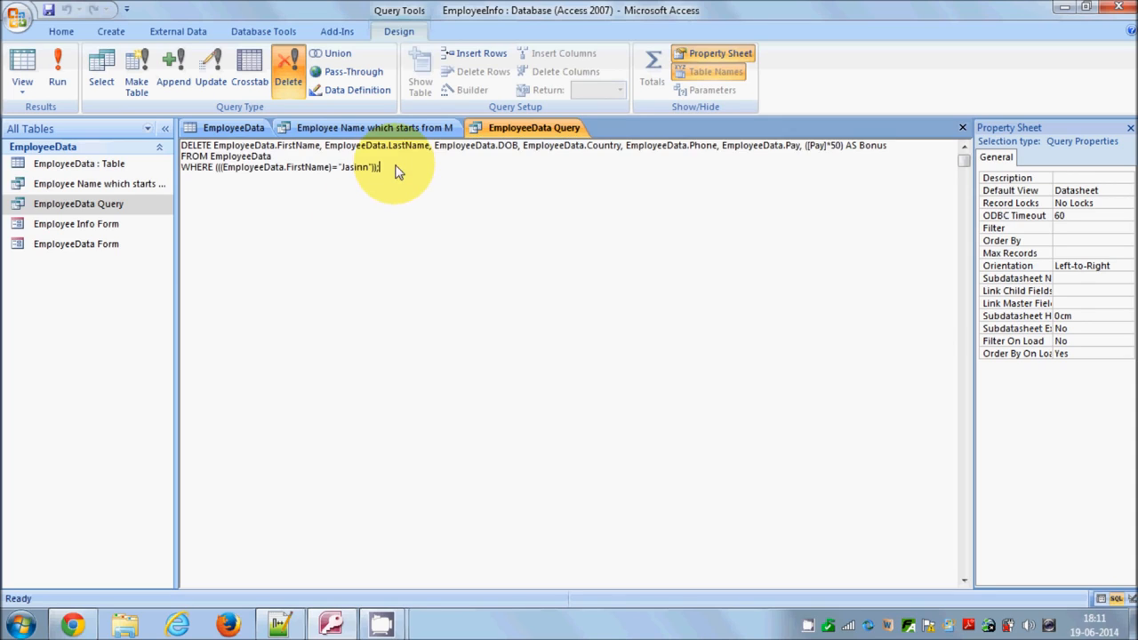
drag(419, 176, 288, 163)
key(ctrl+a)
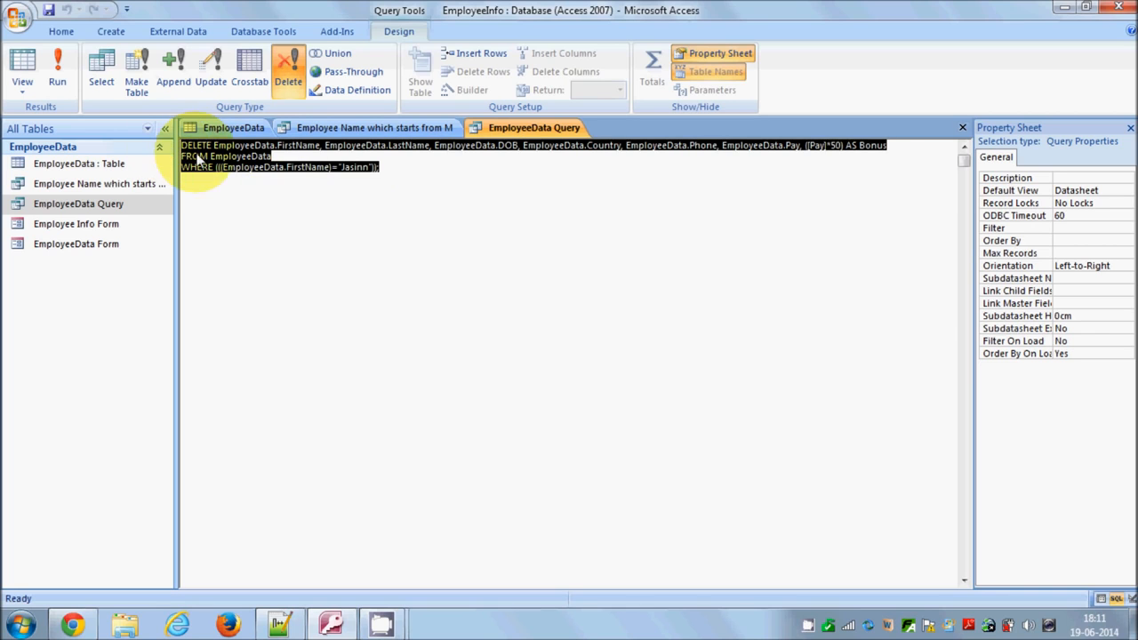
click(449, 635)
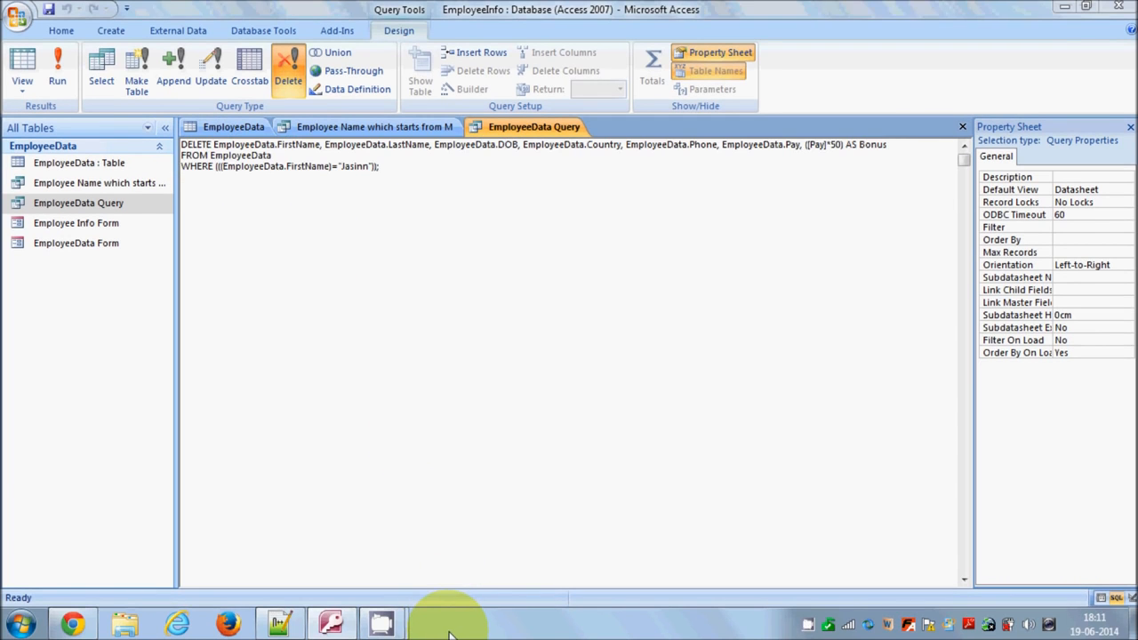